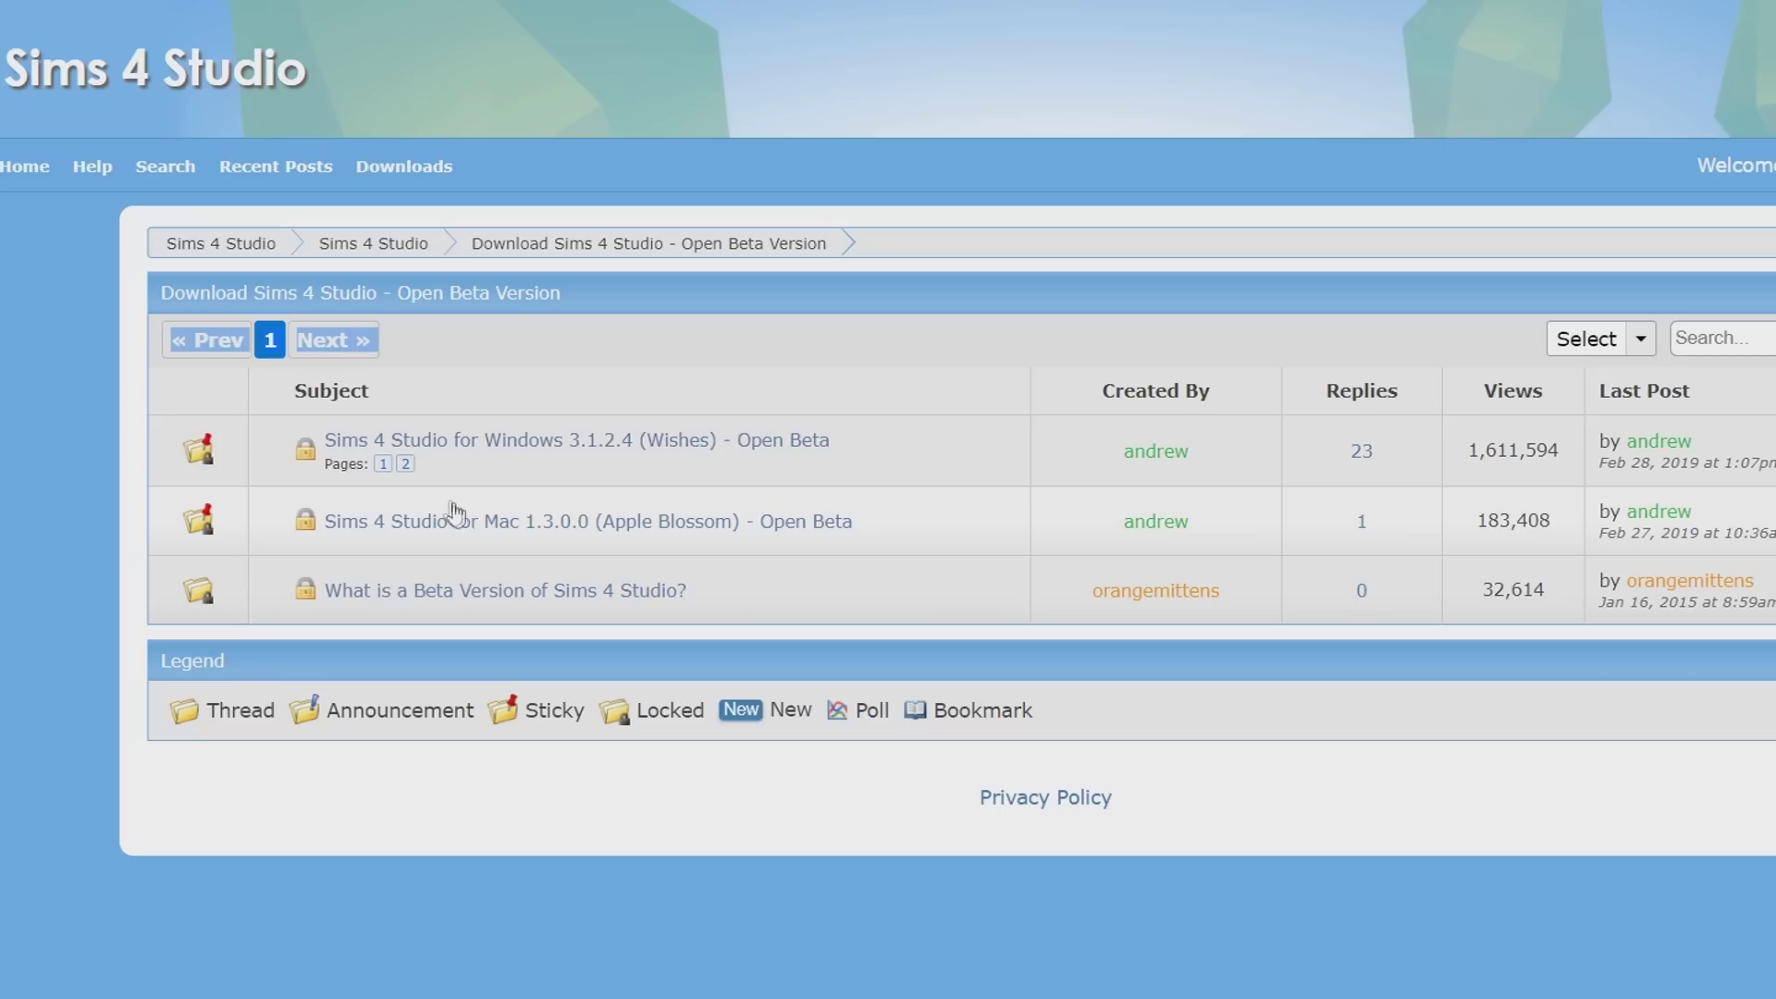
# - Open the 'Sims 4 Studio for Windows 3.1.2.4 (Wishes)' thread and scroll down to its Download links
pyautogui.click(730, 457)
pyautogui.scroll(-15, 873, 512)
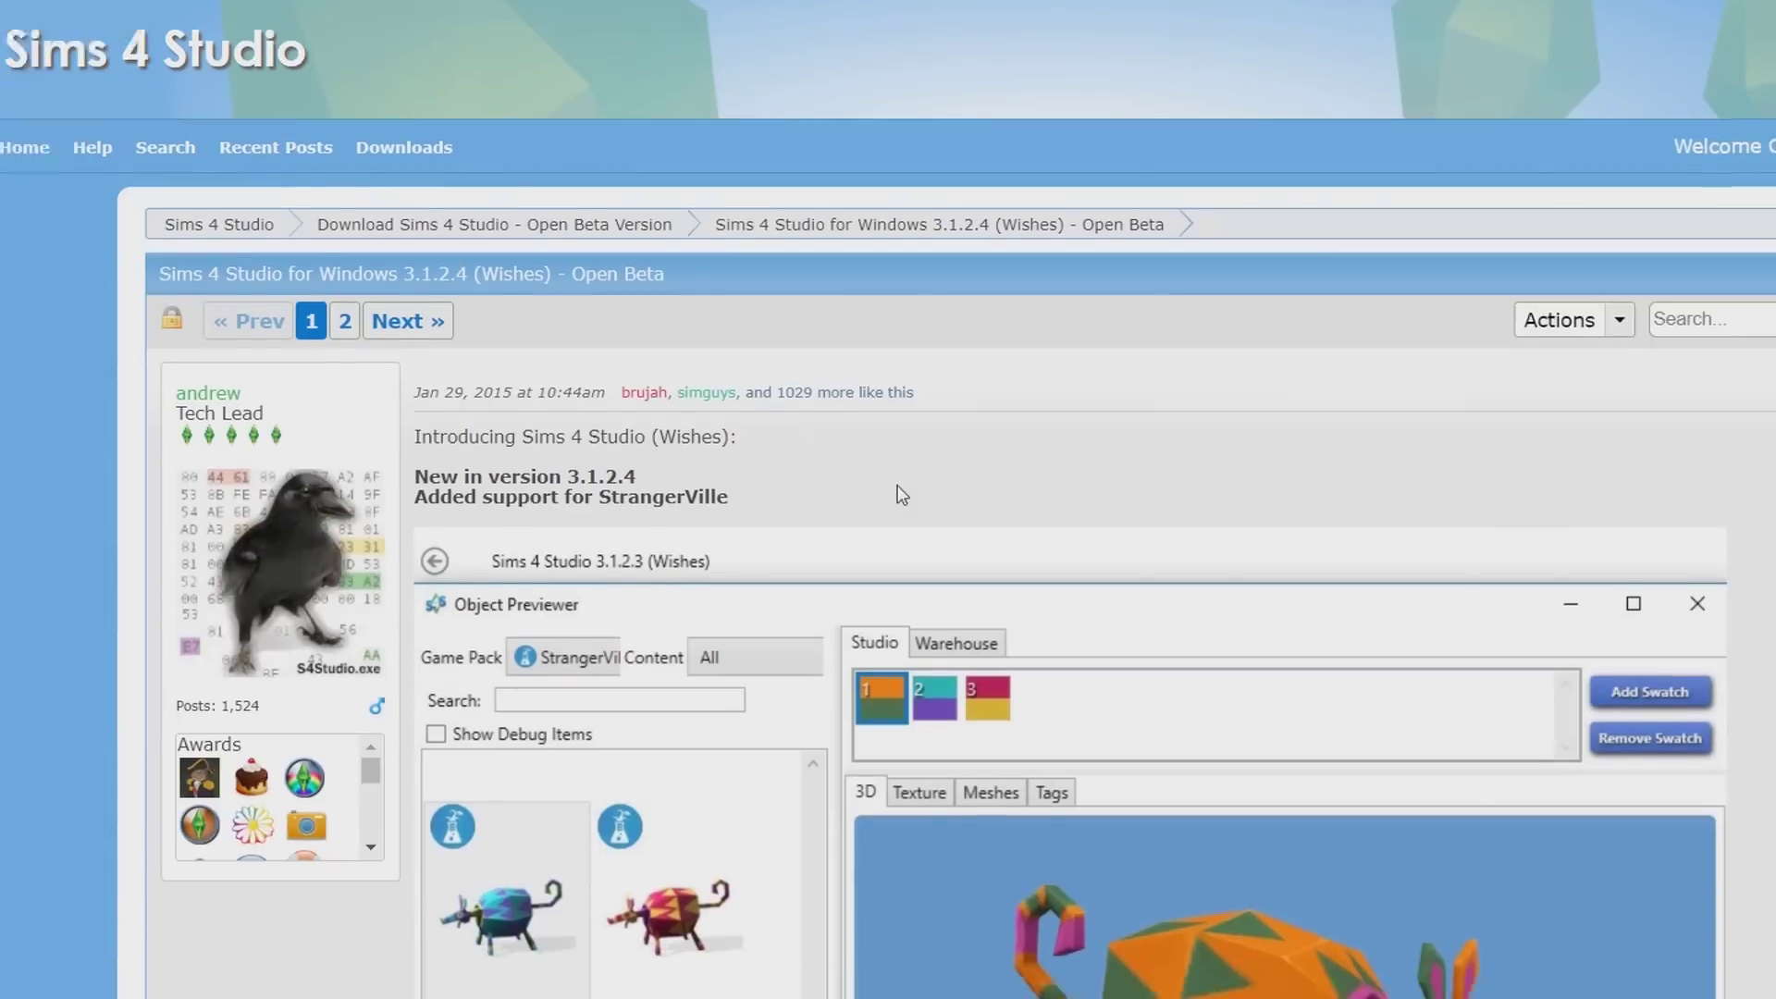
pyautogui.scroll(-15, 873, 513)
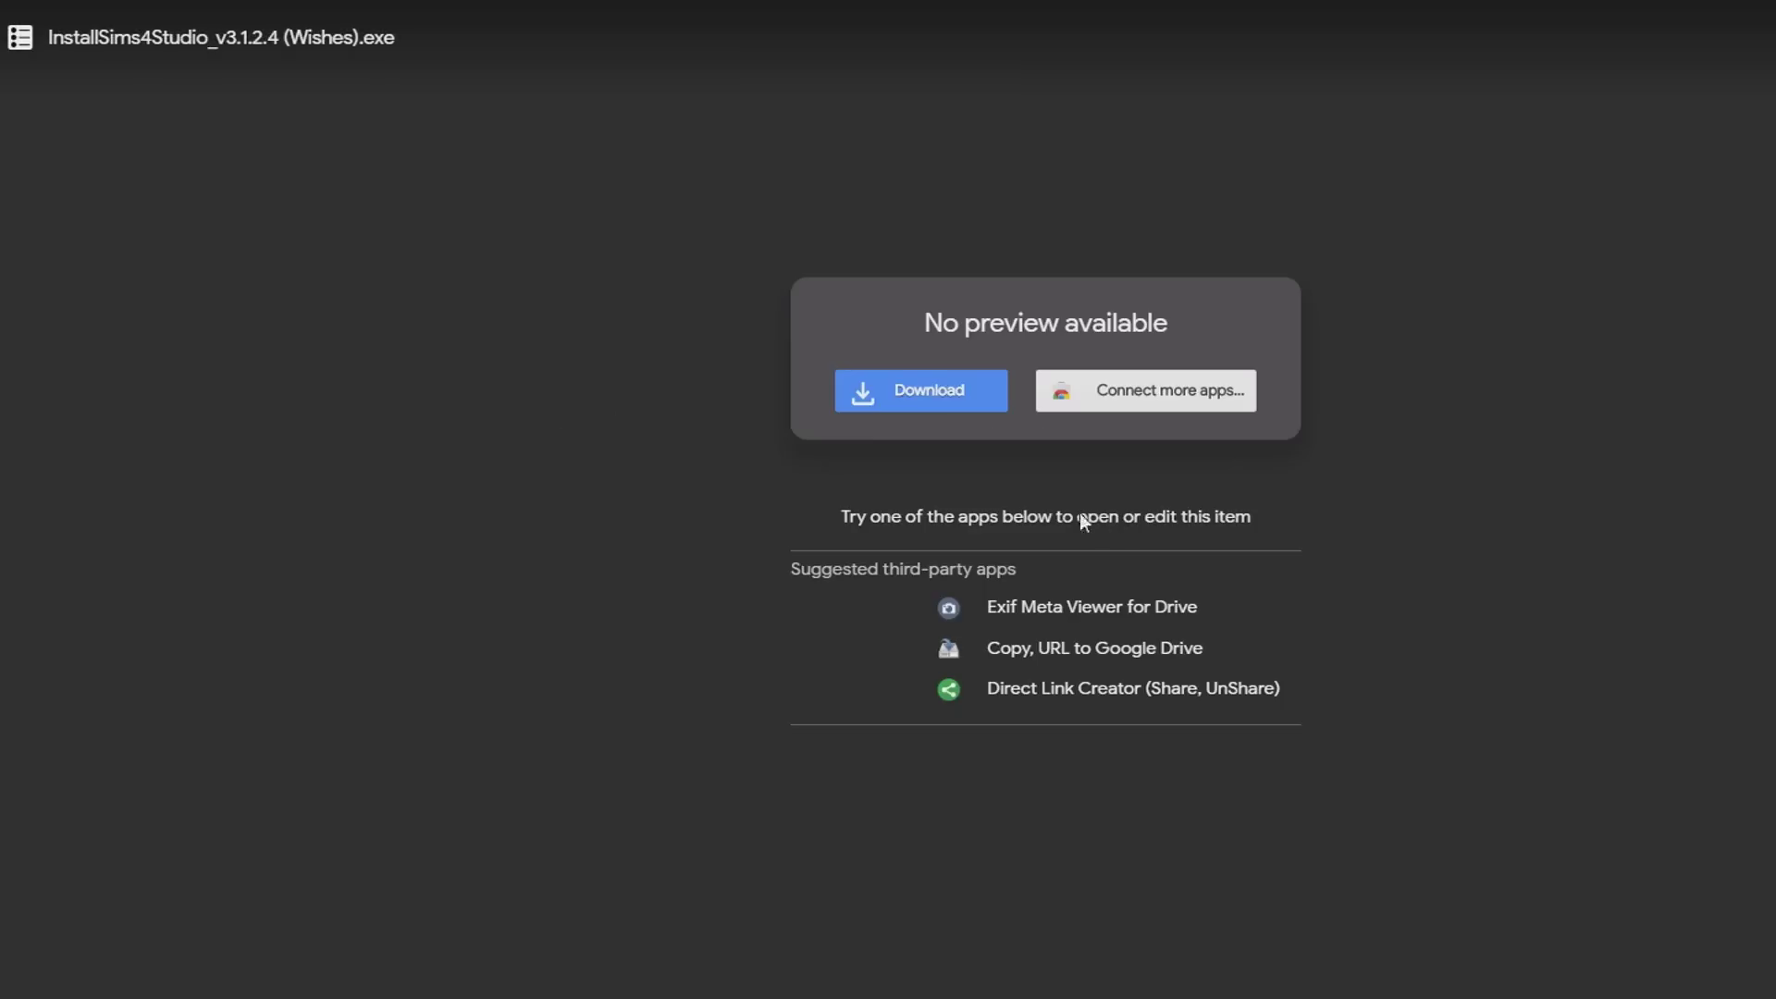
# - Download the Sims 4 Studio 3.1.2.4 (Wishes) installer and run it
pyautogui.click(943, 410)
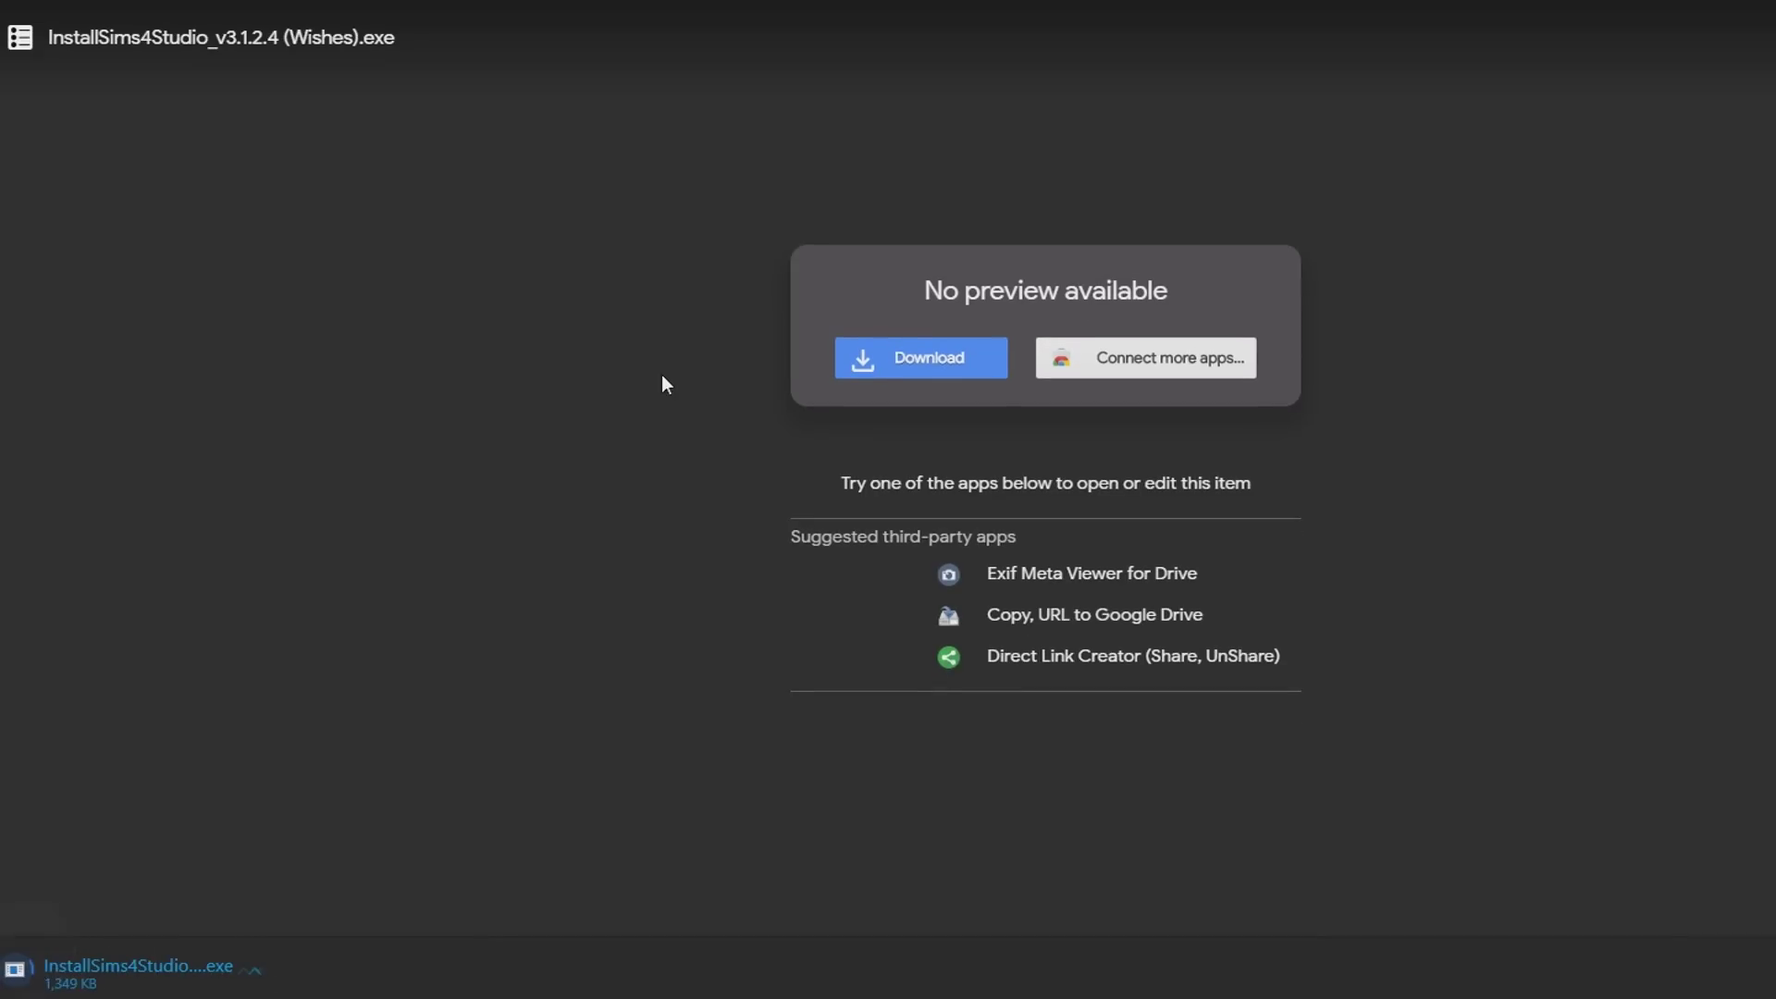
pyautogui.click(253, 960)
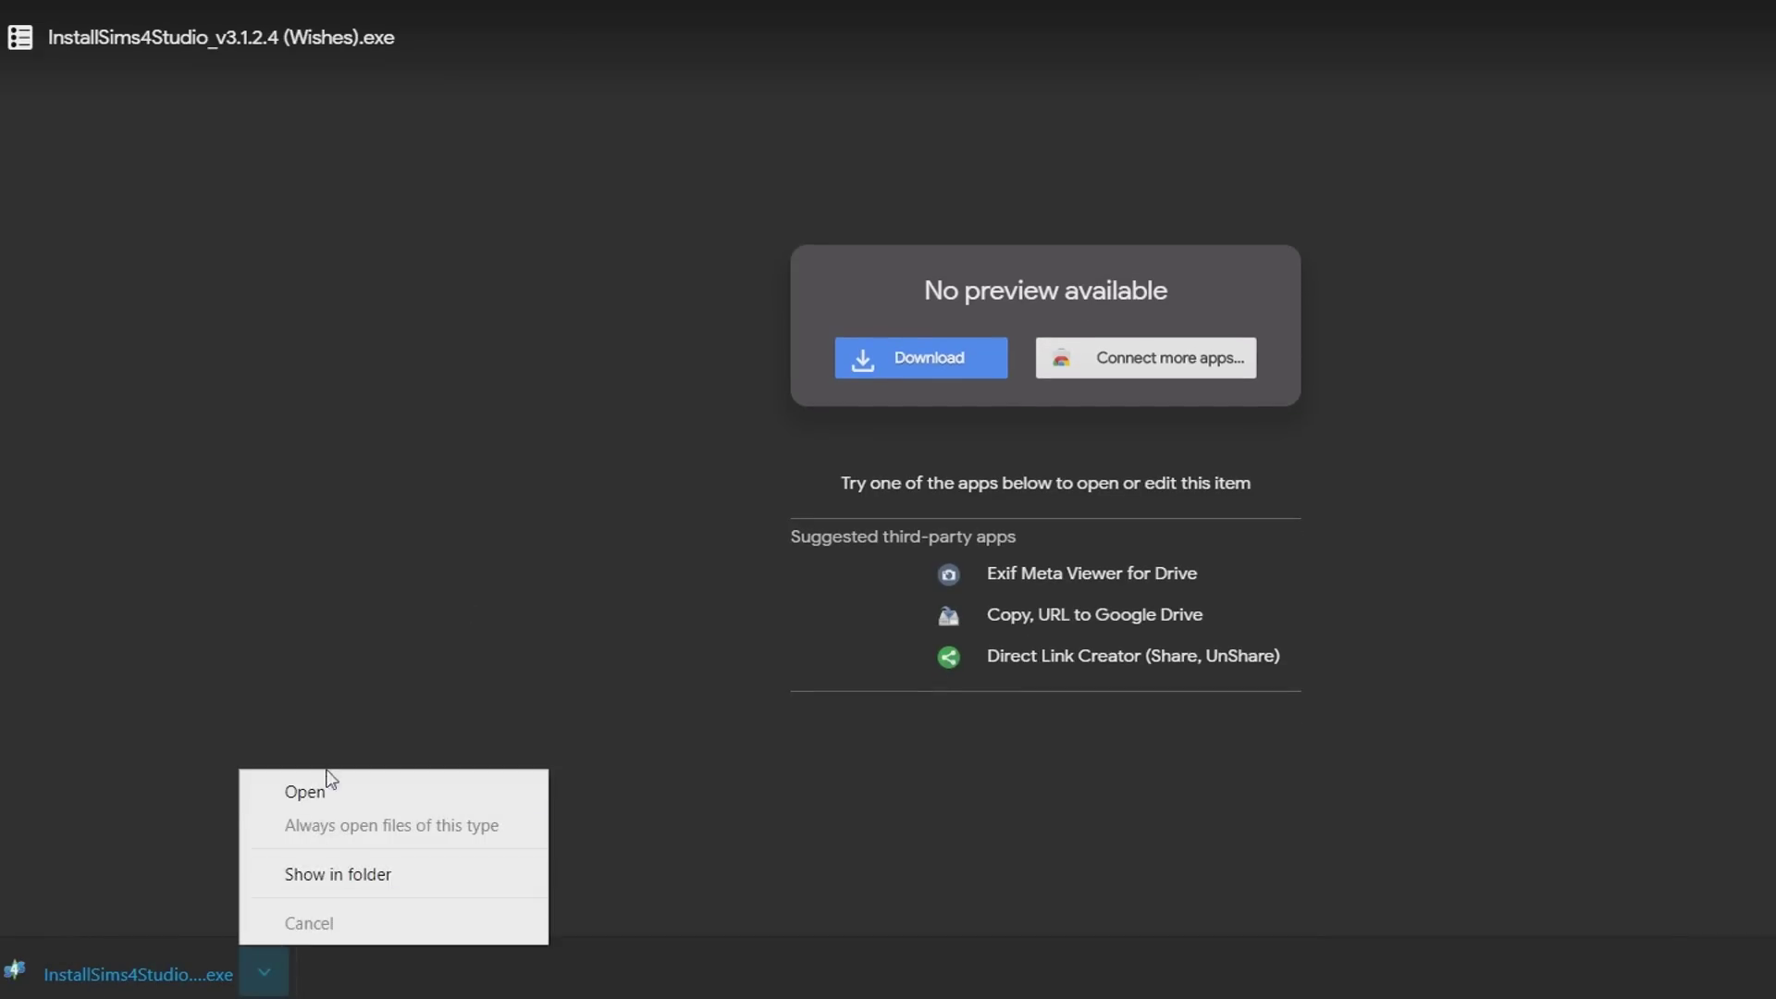
pyautogui.click(330, 782)
# - Accept the license, keep the default folder without a desktop shortcut, install, and finish with launch enabled
pyautogui.click(878, 579)
pyautogui.click(1195, 662)
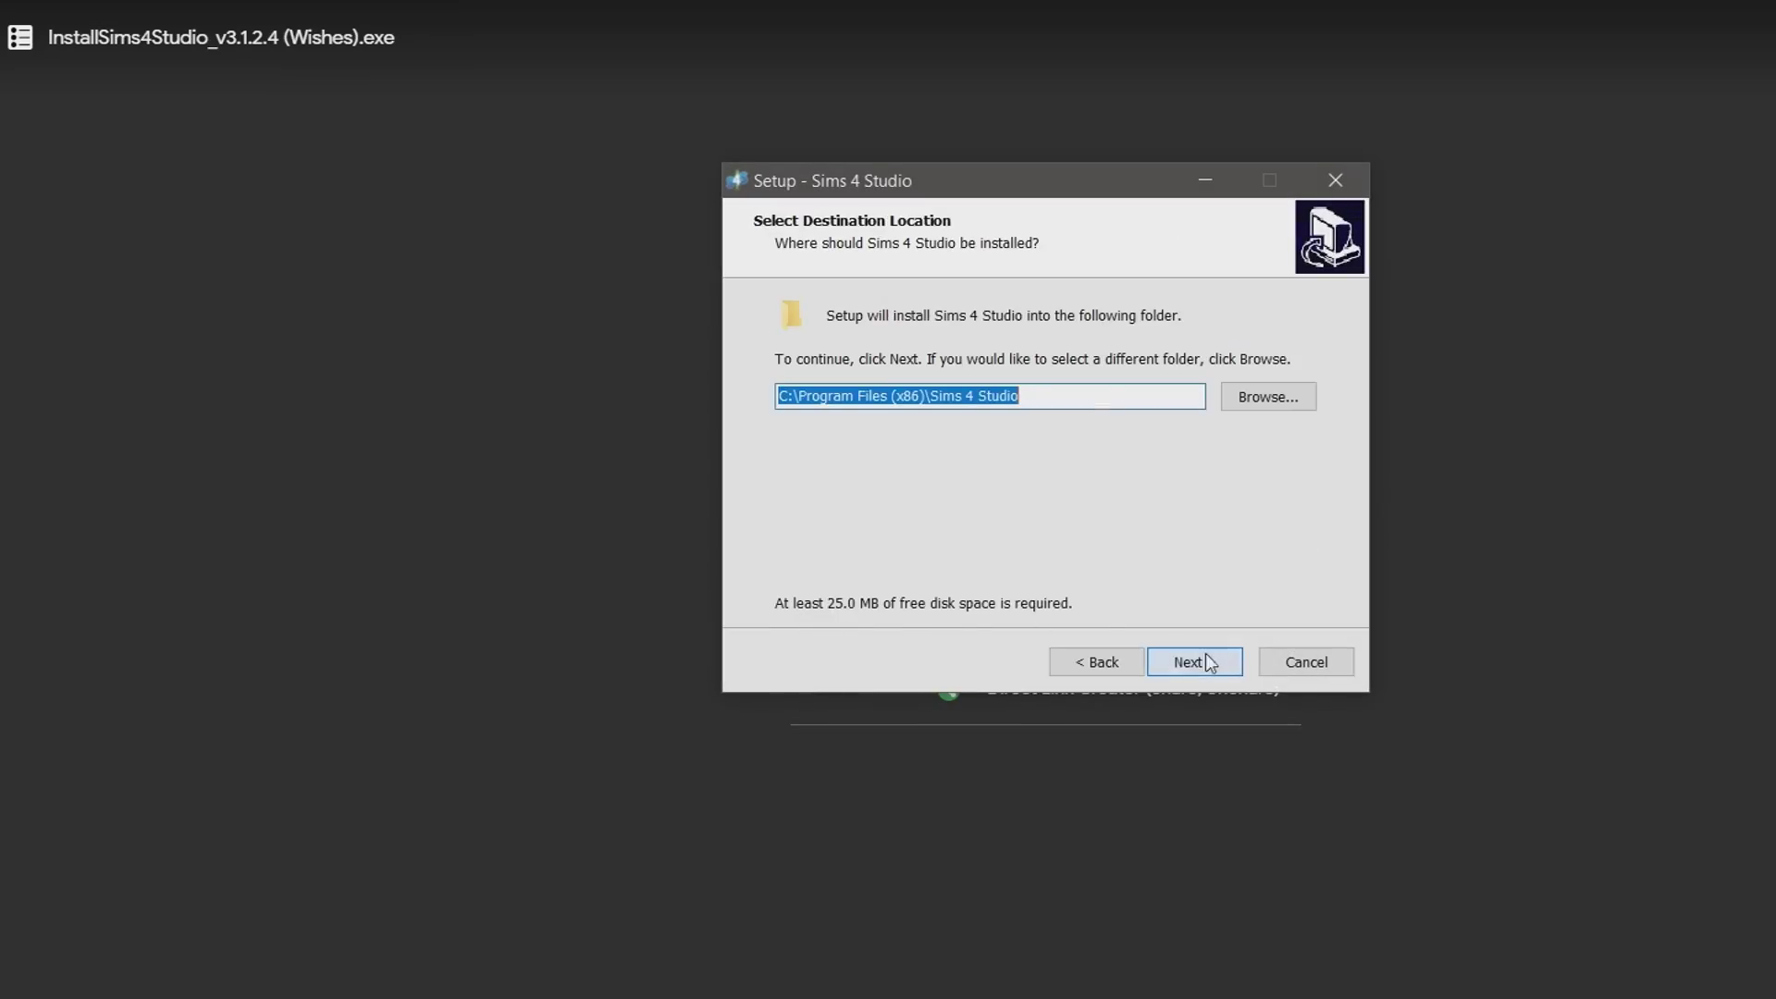
pyautogui.click(1190, 662)
pyautogui.click(1188, 662)
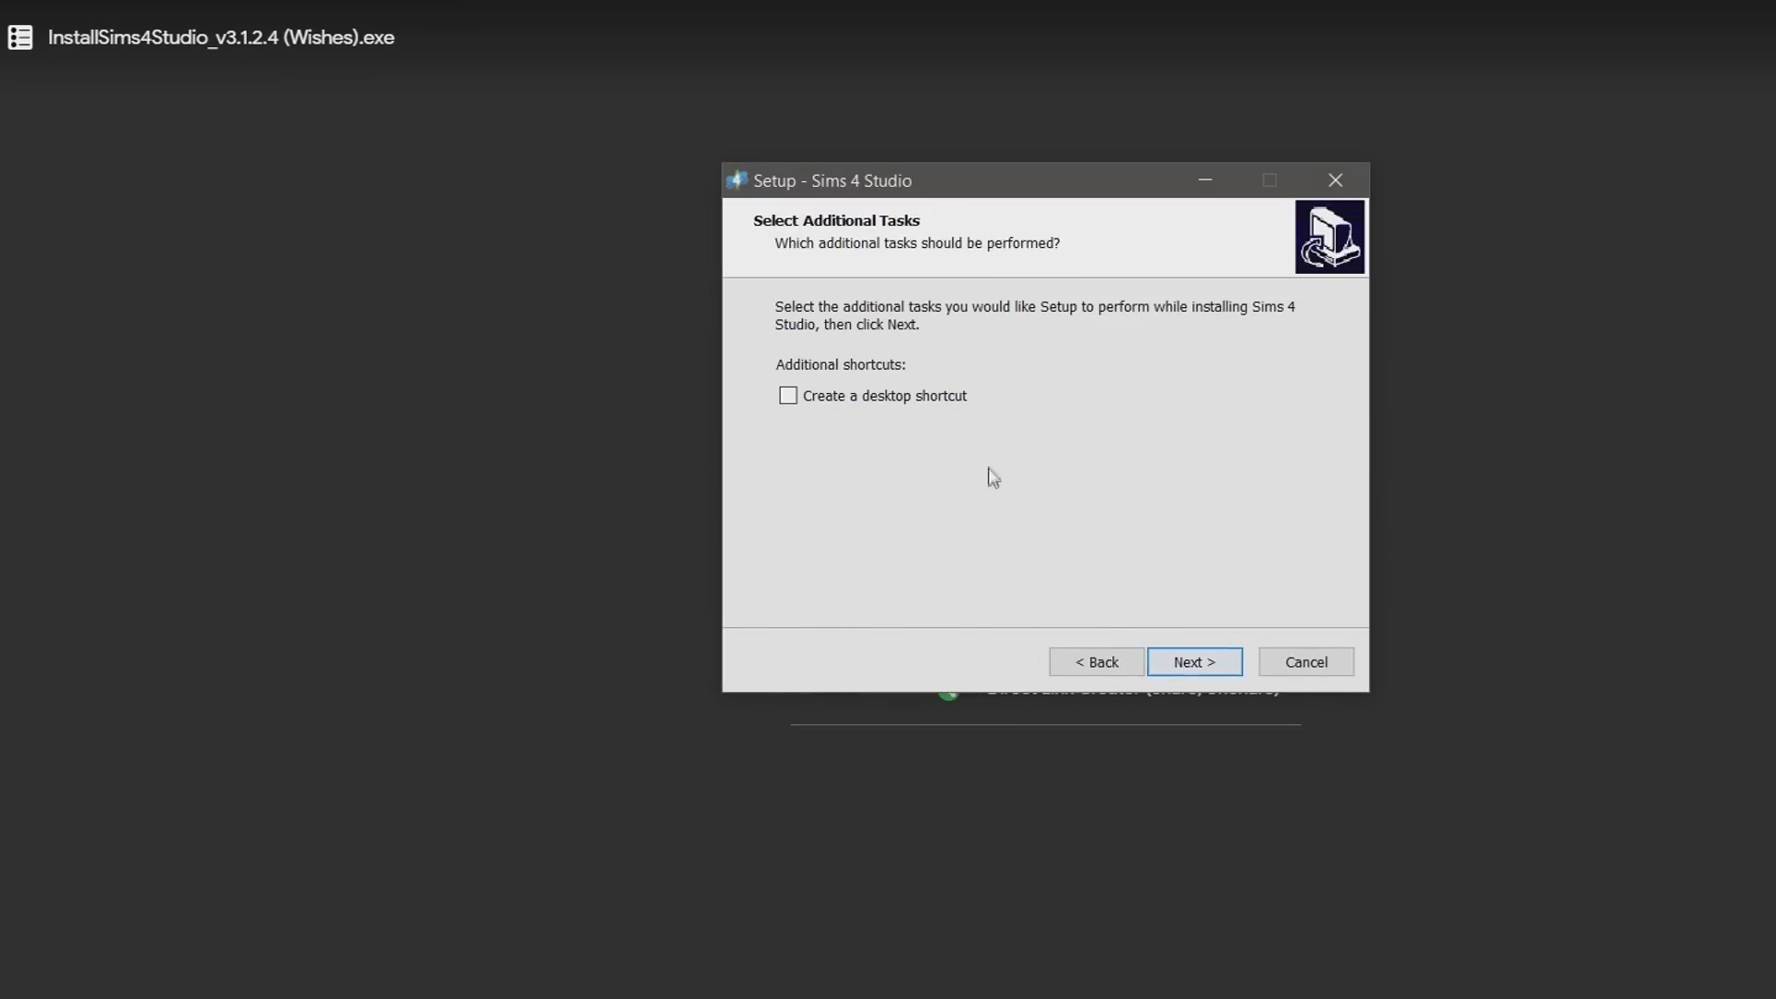
pyautogui.click(1193, 663)
pyautogui.click(1195, 662)
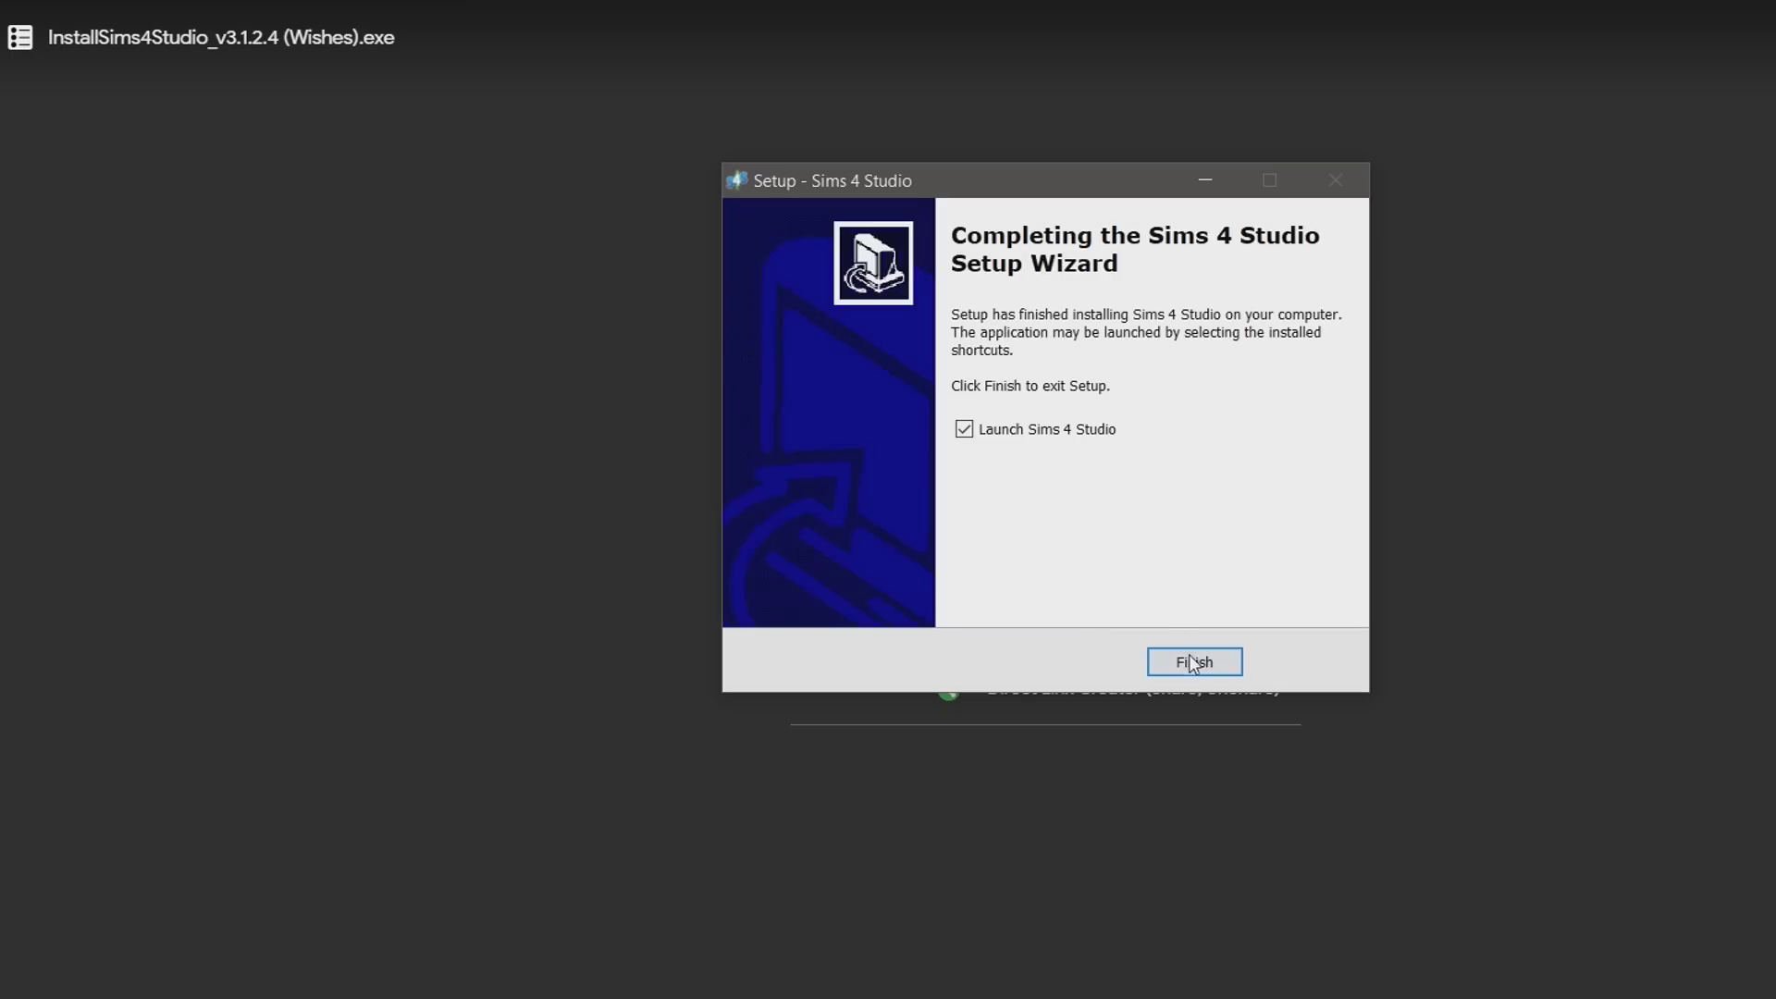
pyautogui.click(1195, 662)
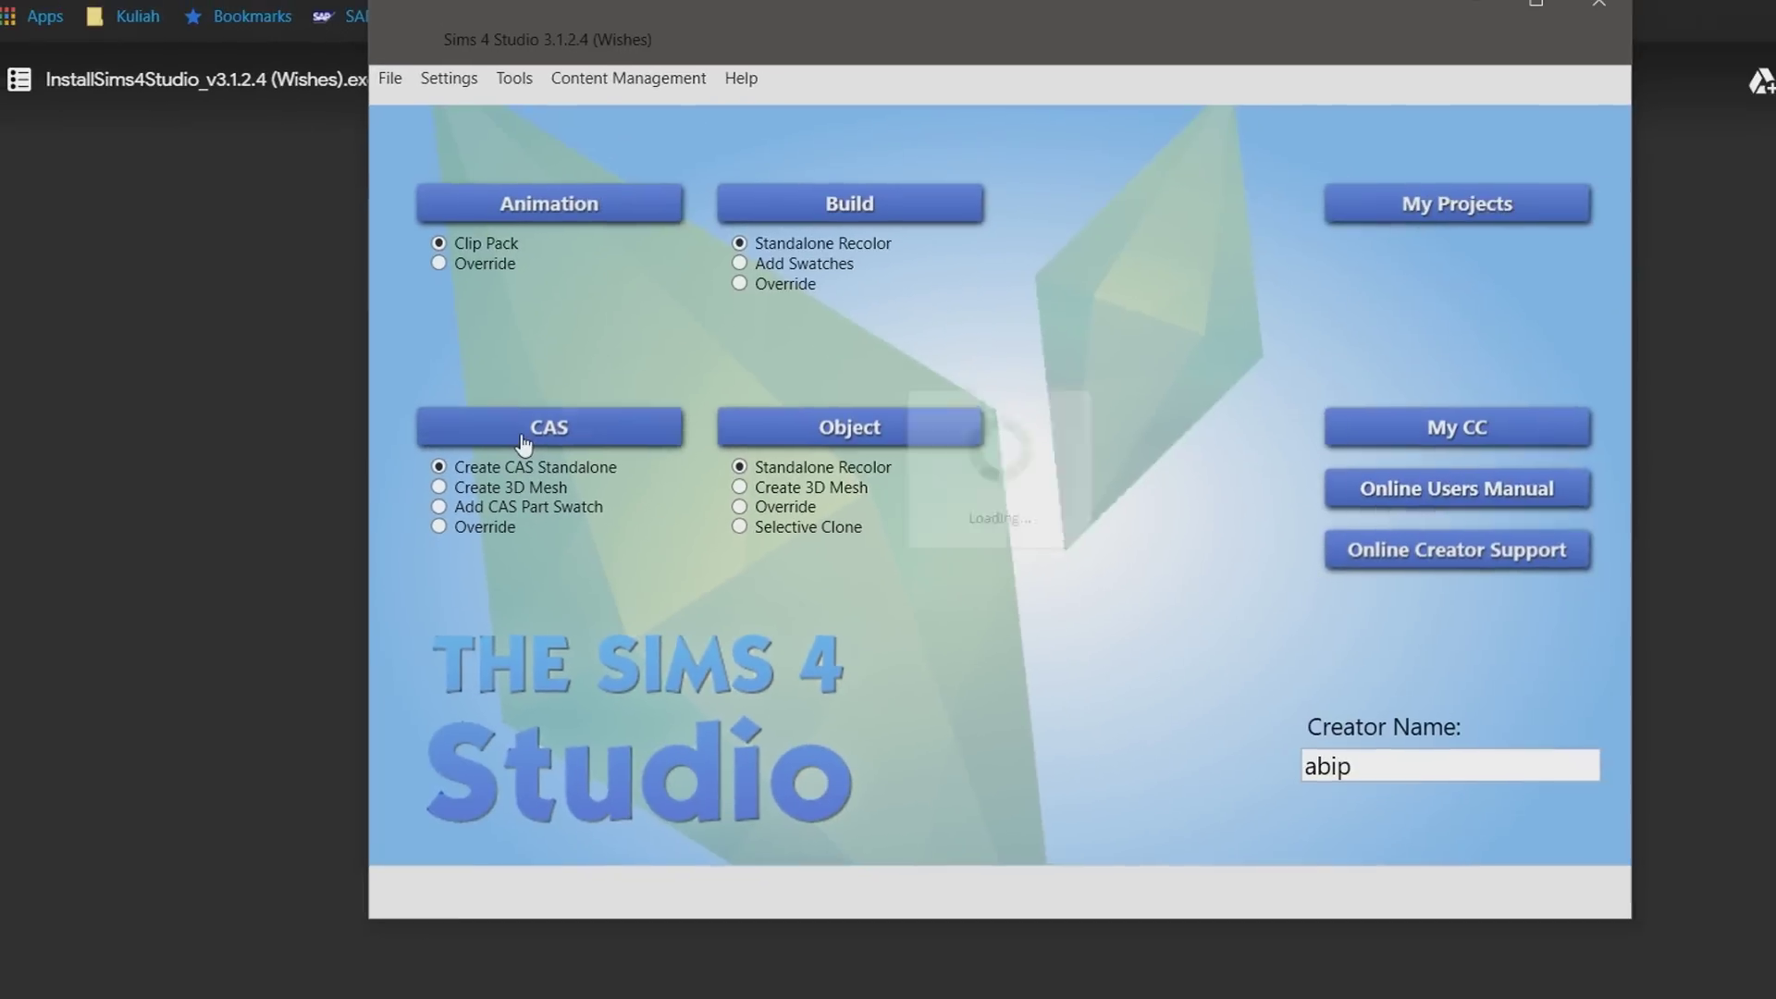
# - Start a Create CAS Standalone item and browse the grid of game CAS items like Human hats
pyautogui.click(746, 353)
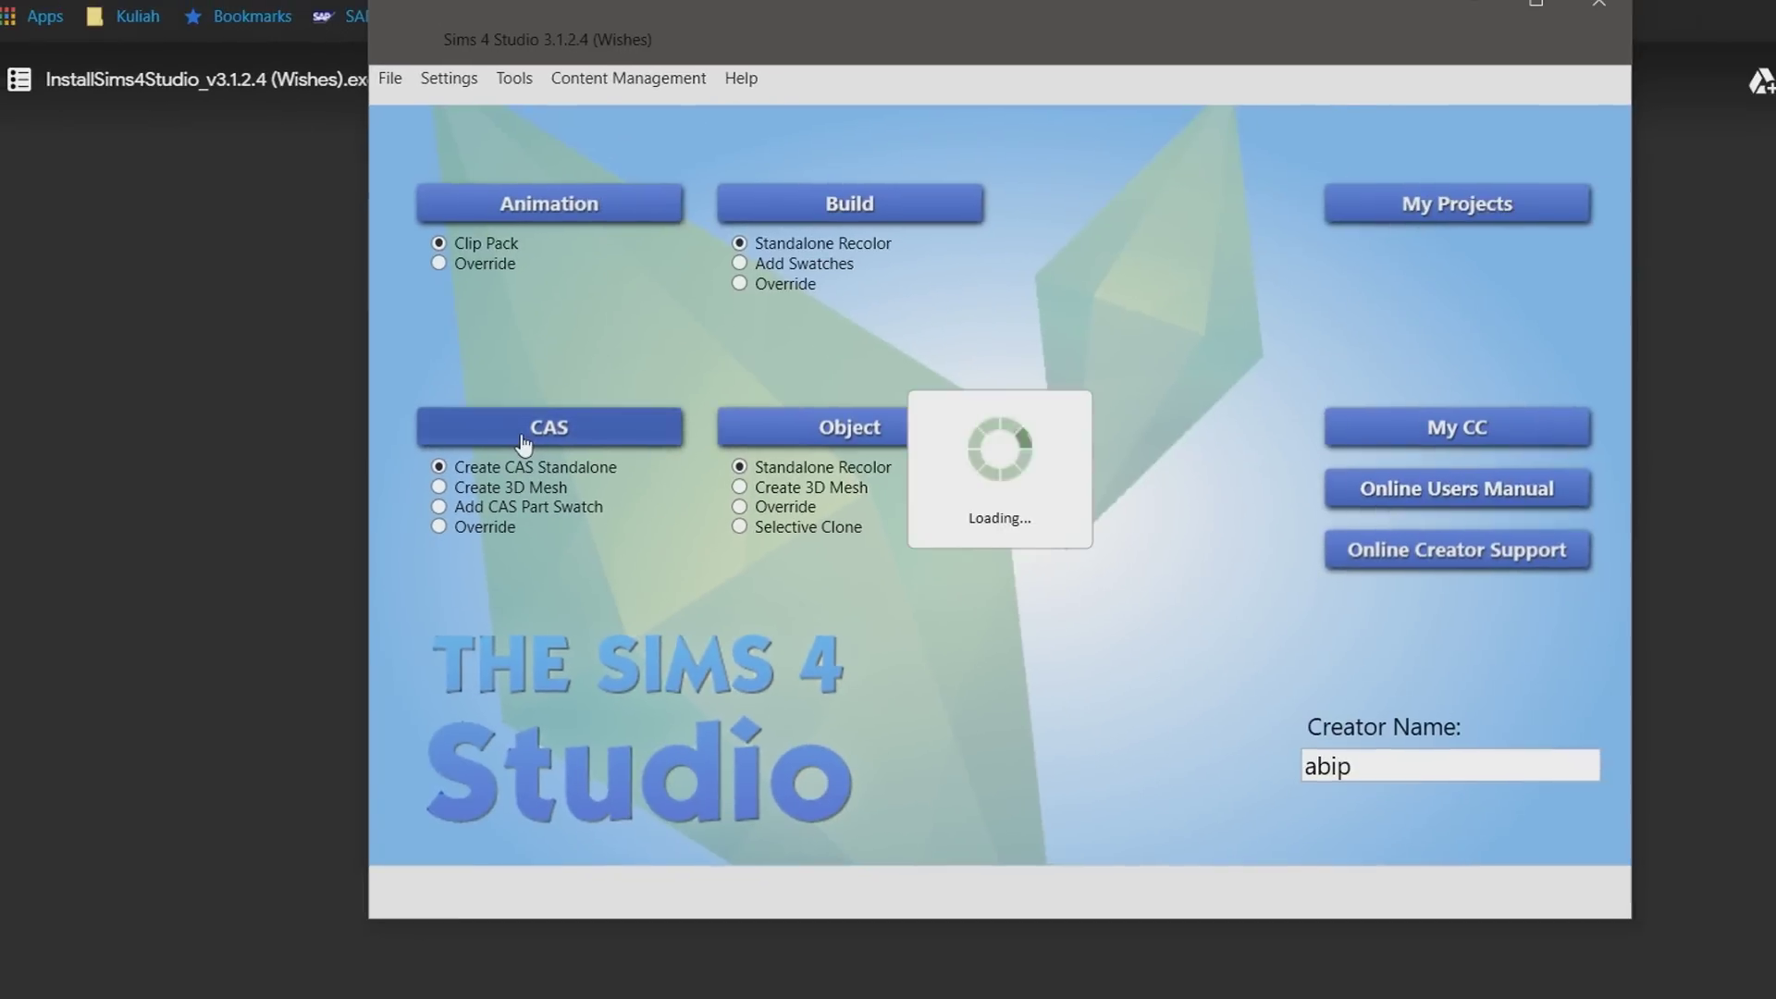
pyautogui.scroll(-6, 842, 418)
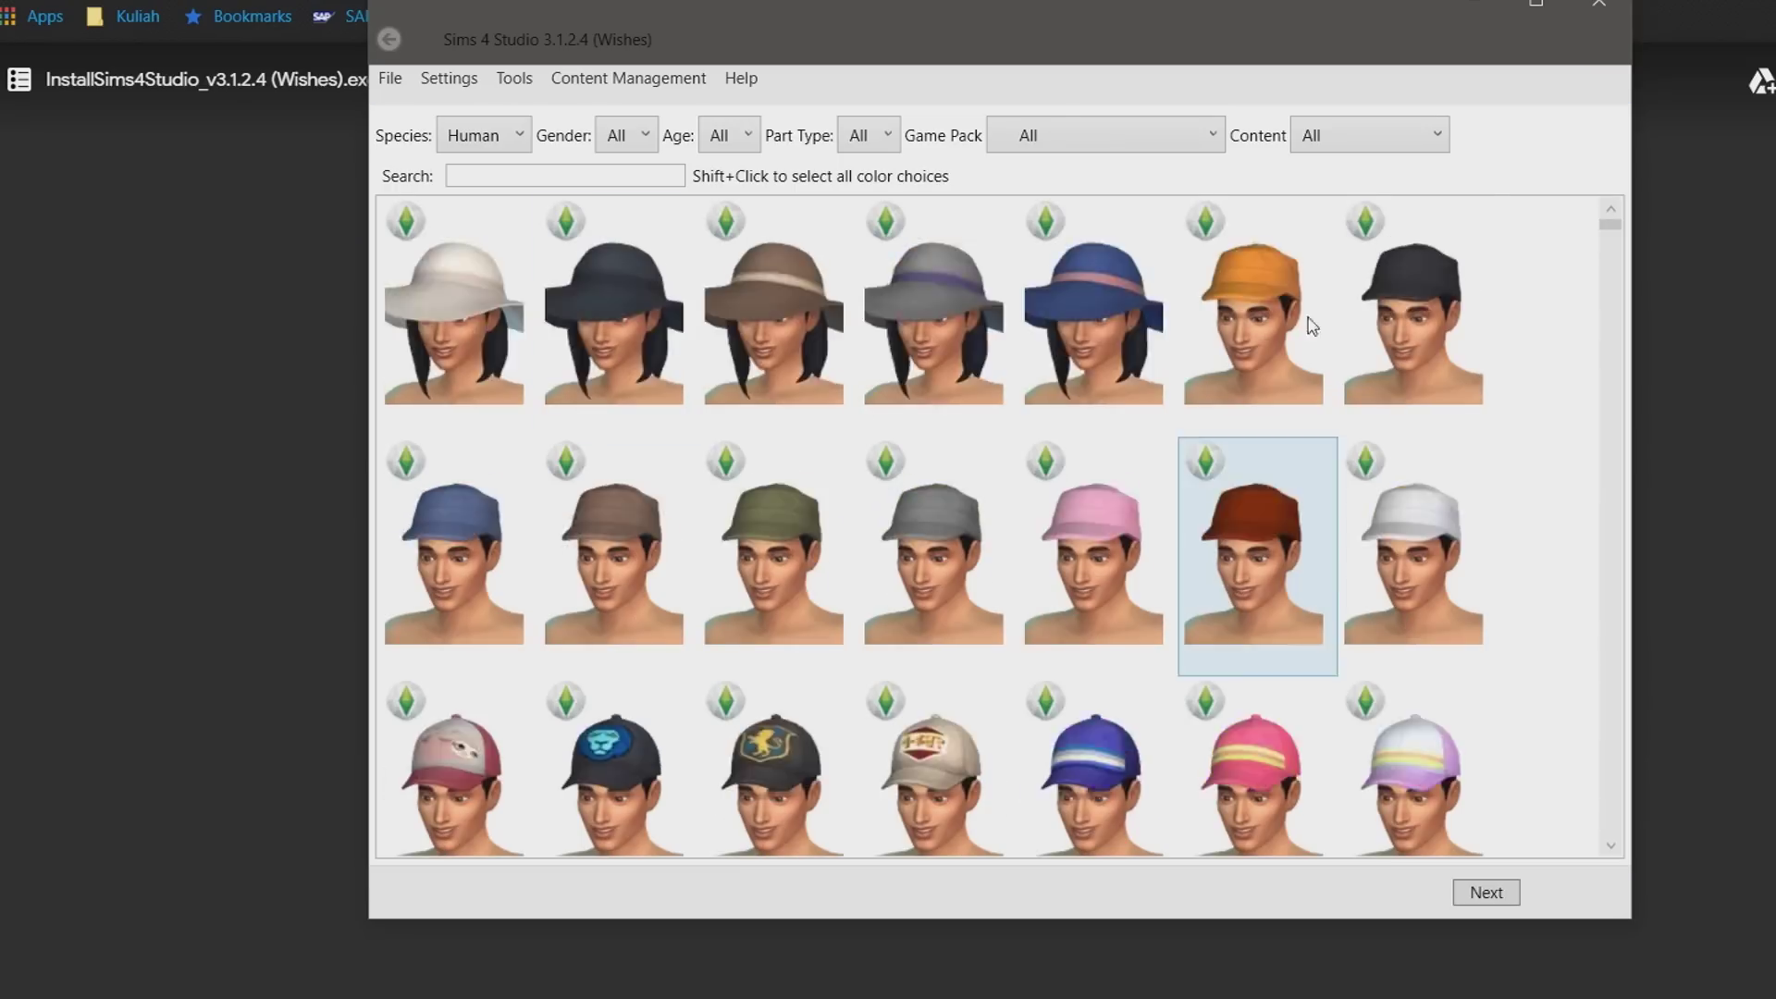
pyautogui.scroll(6, 639, 417)
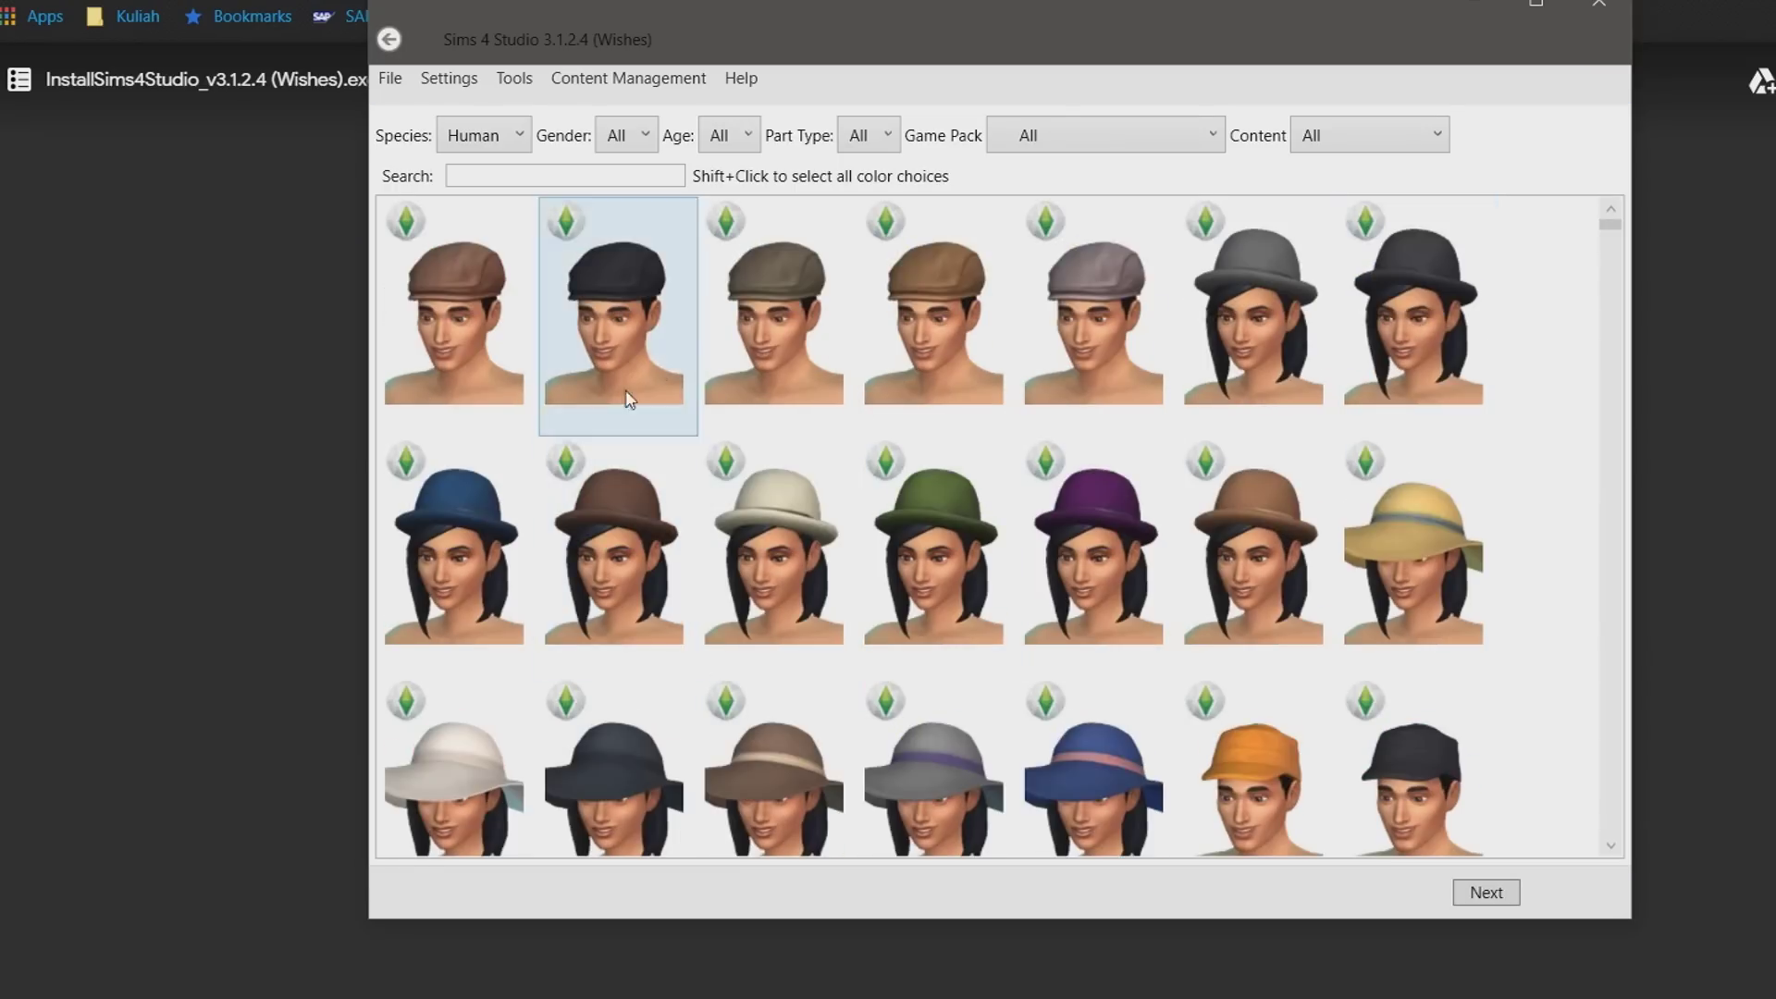
pyautogui.scroll(-6, 777, 555)
pyautogui.scroll(-5, 624, 632)
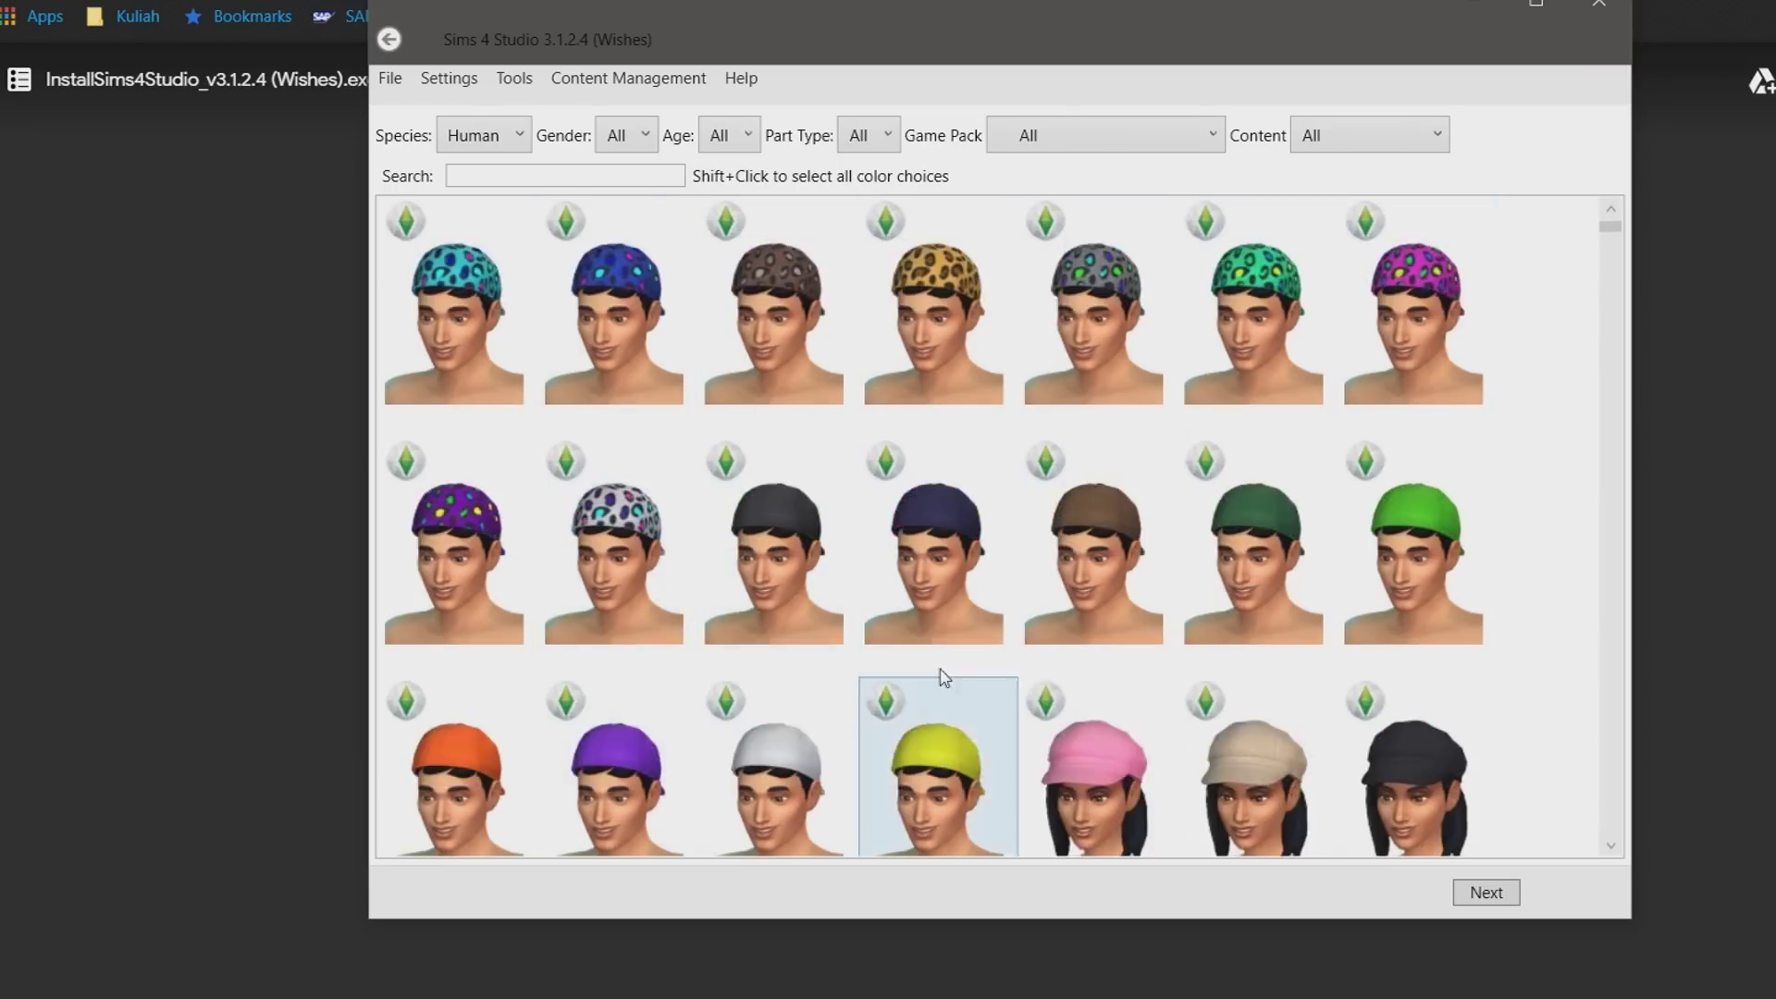
pyautogui.scroll(10, 797, 490)
pyautogui.scroll(-5, 961, 541)
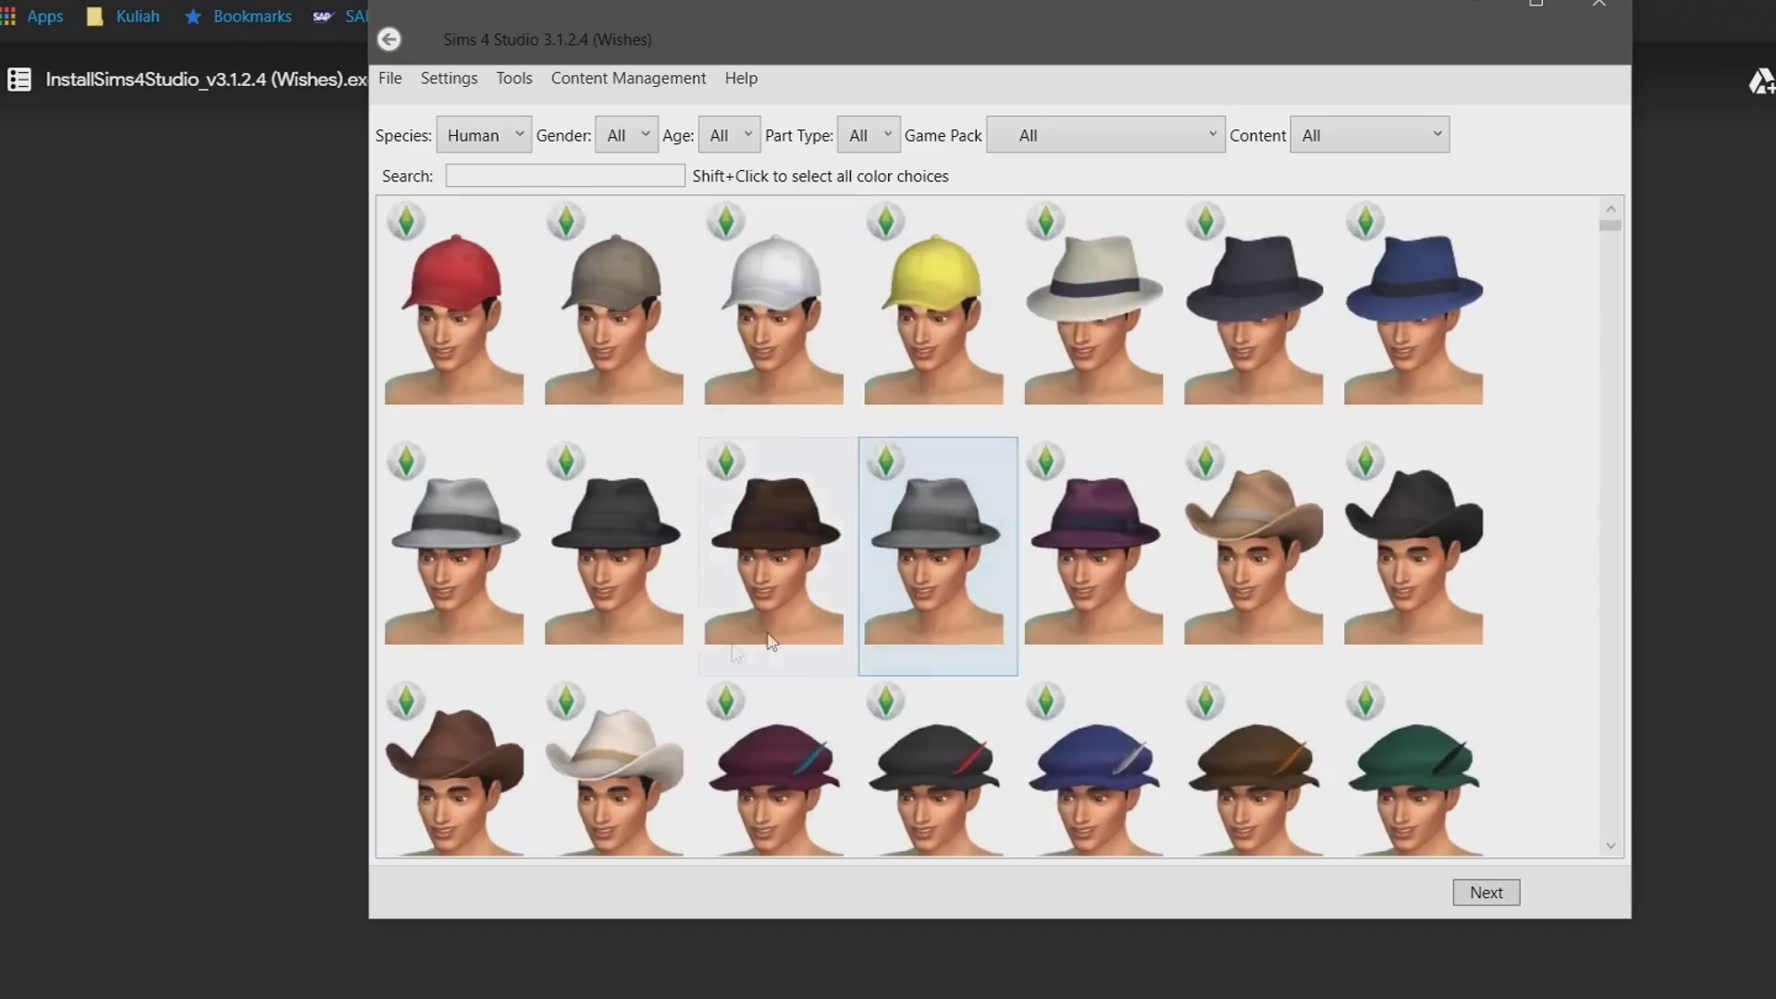
pyautogui.scroll(5, 614, 463)
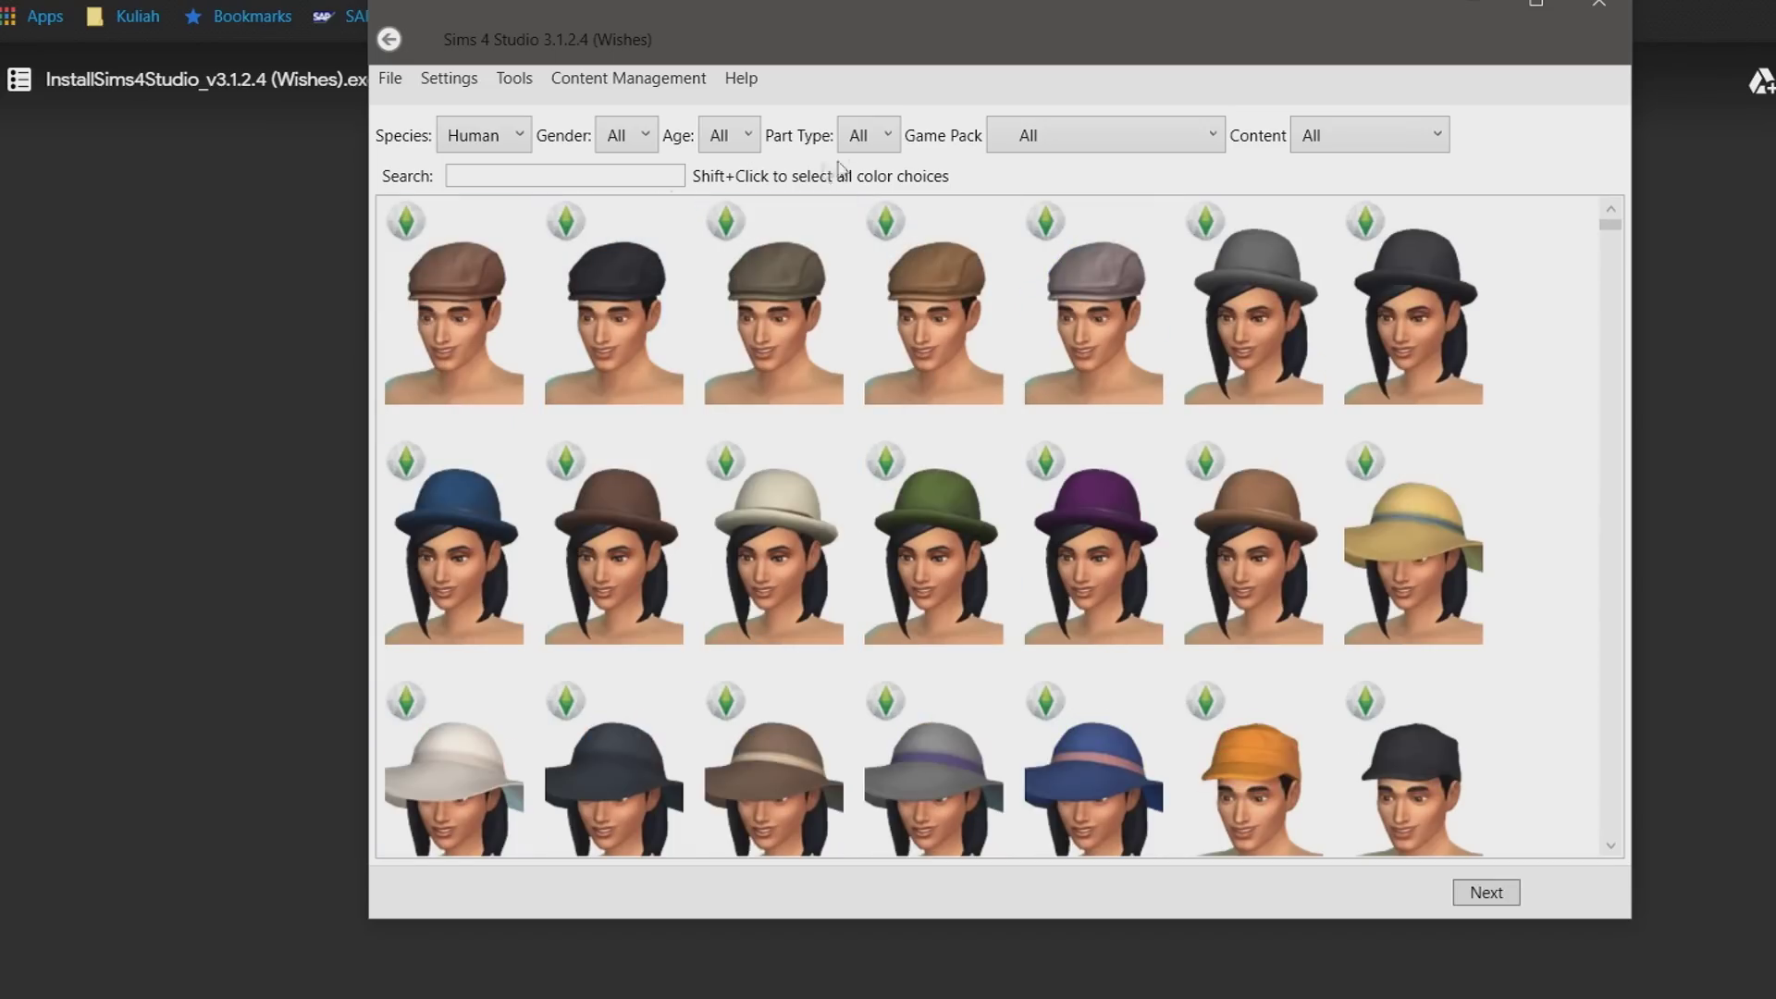
pyautogui.click(886, 146)
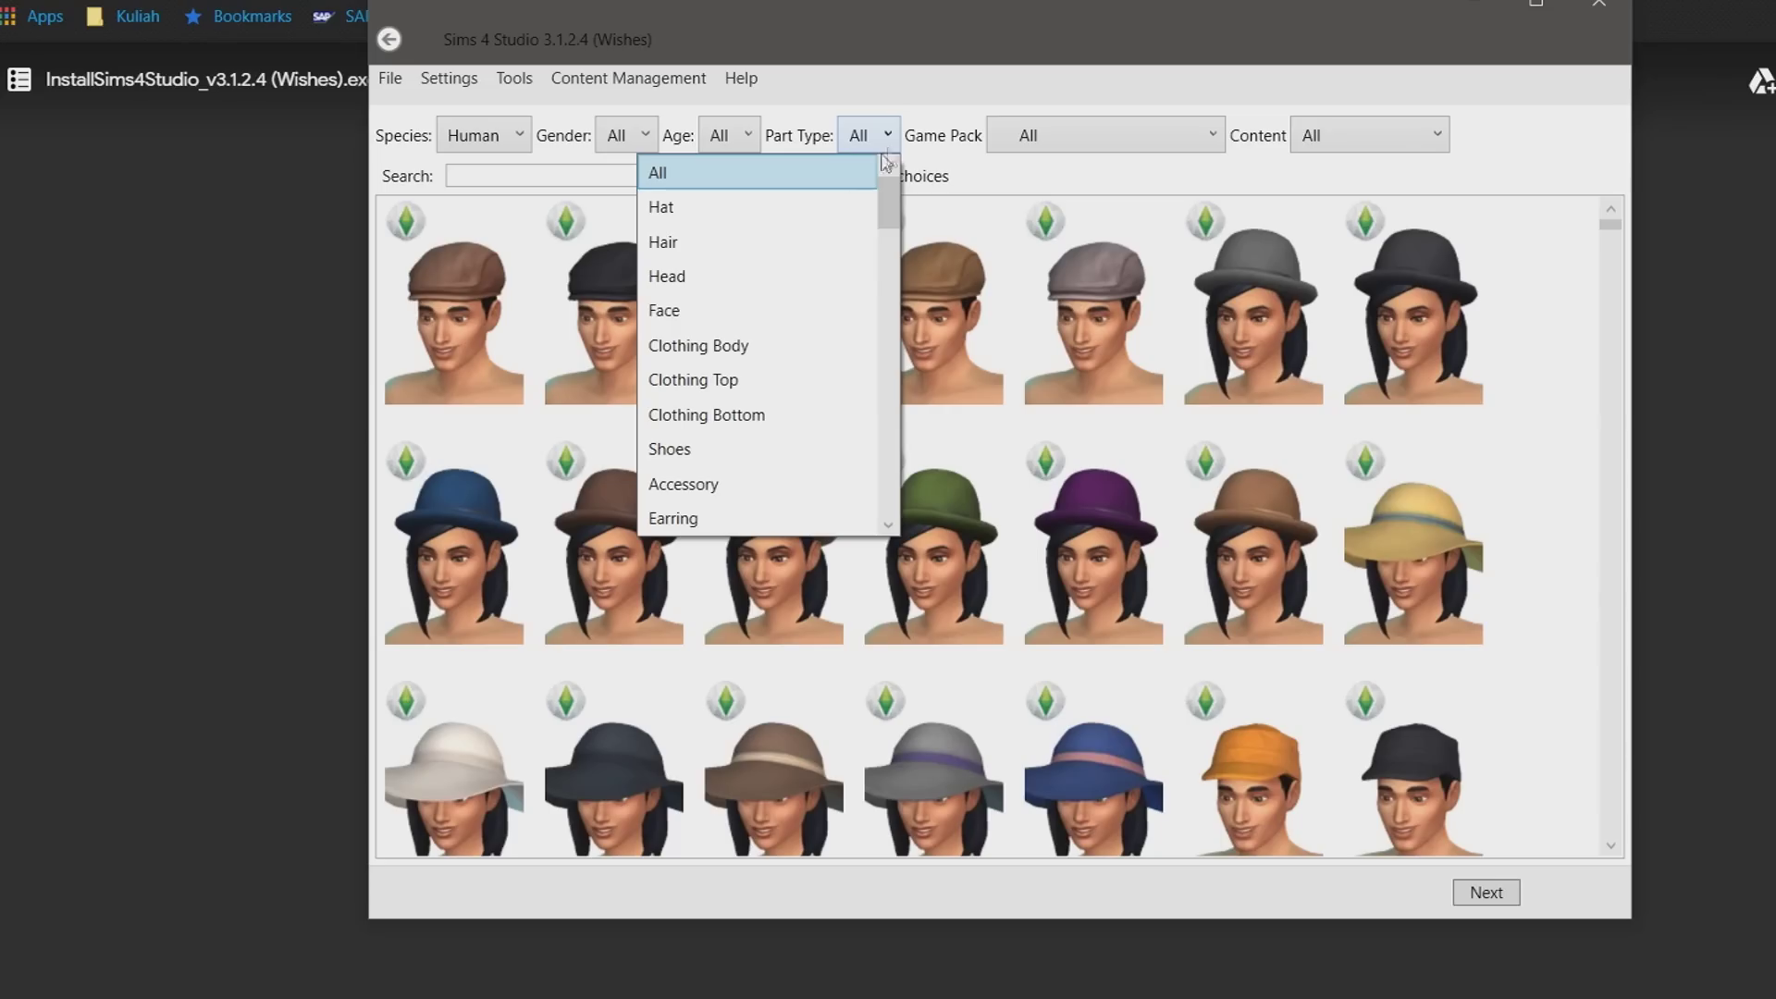
# - Filter to Male Clothing Top items and choose the plain grey short-sleeve tee as the base
pyautogui.click(713, 392)
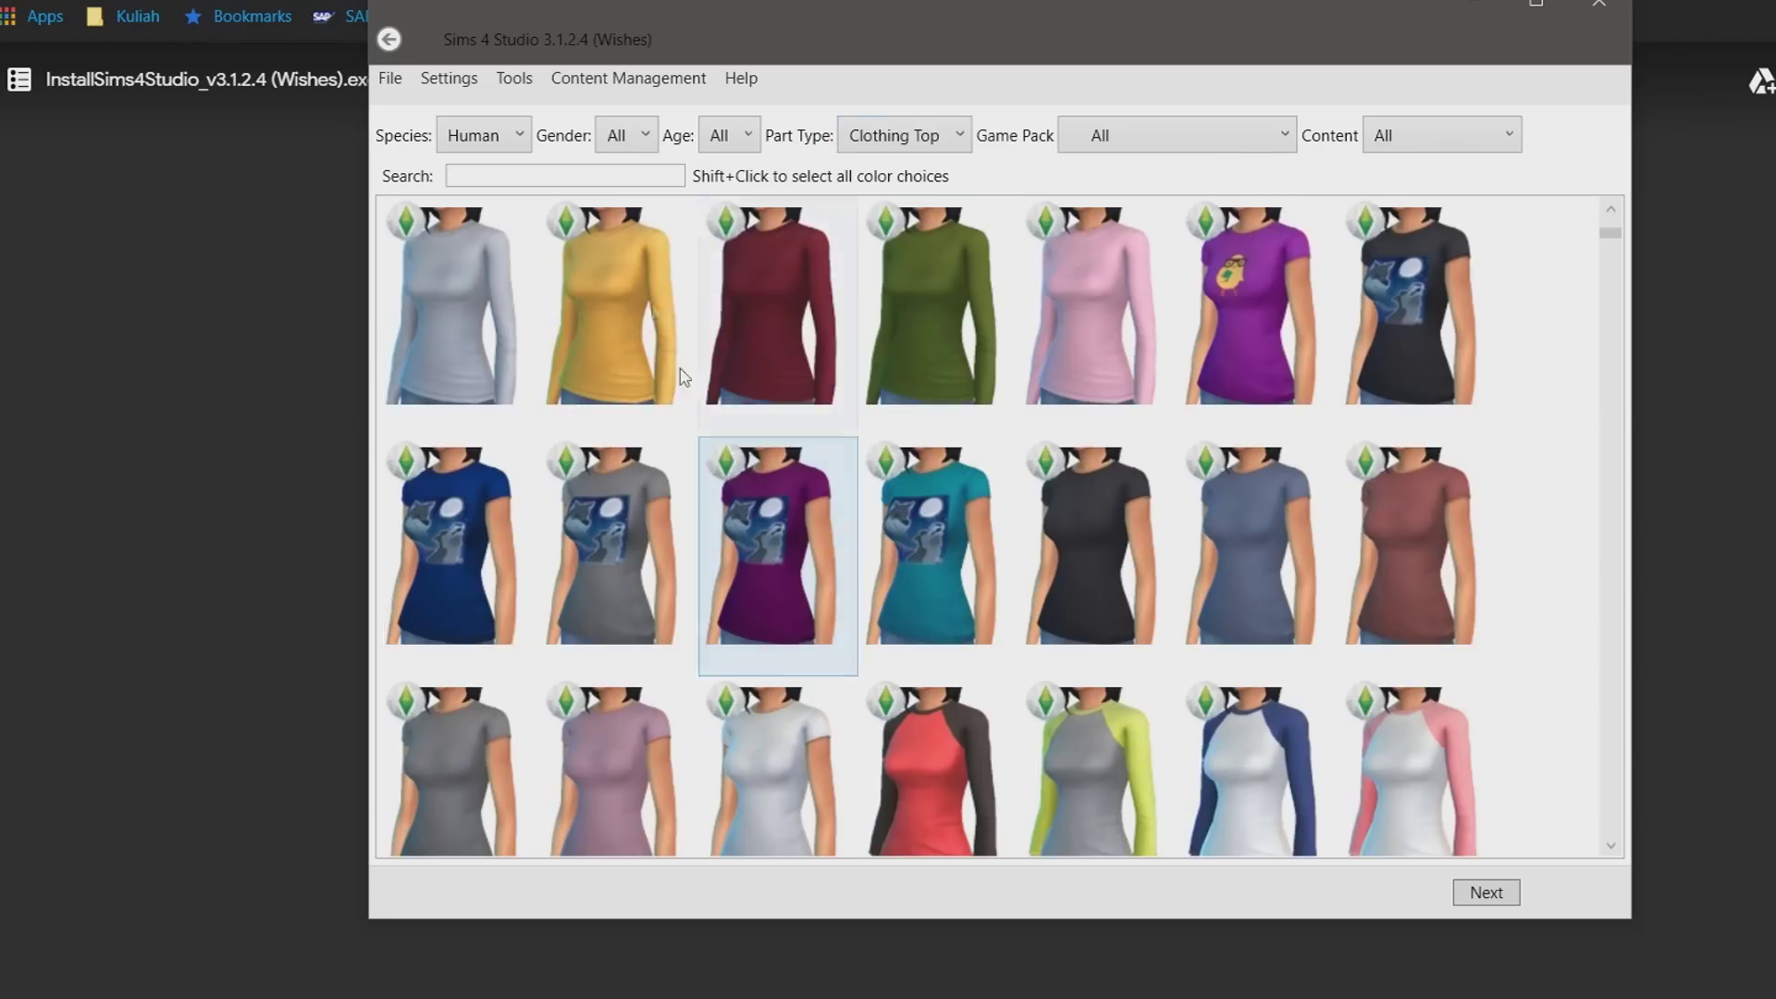
pyautogui.click(644, 137)
pyautogui.click(607, 242)
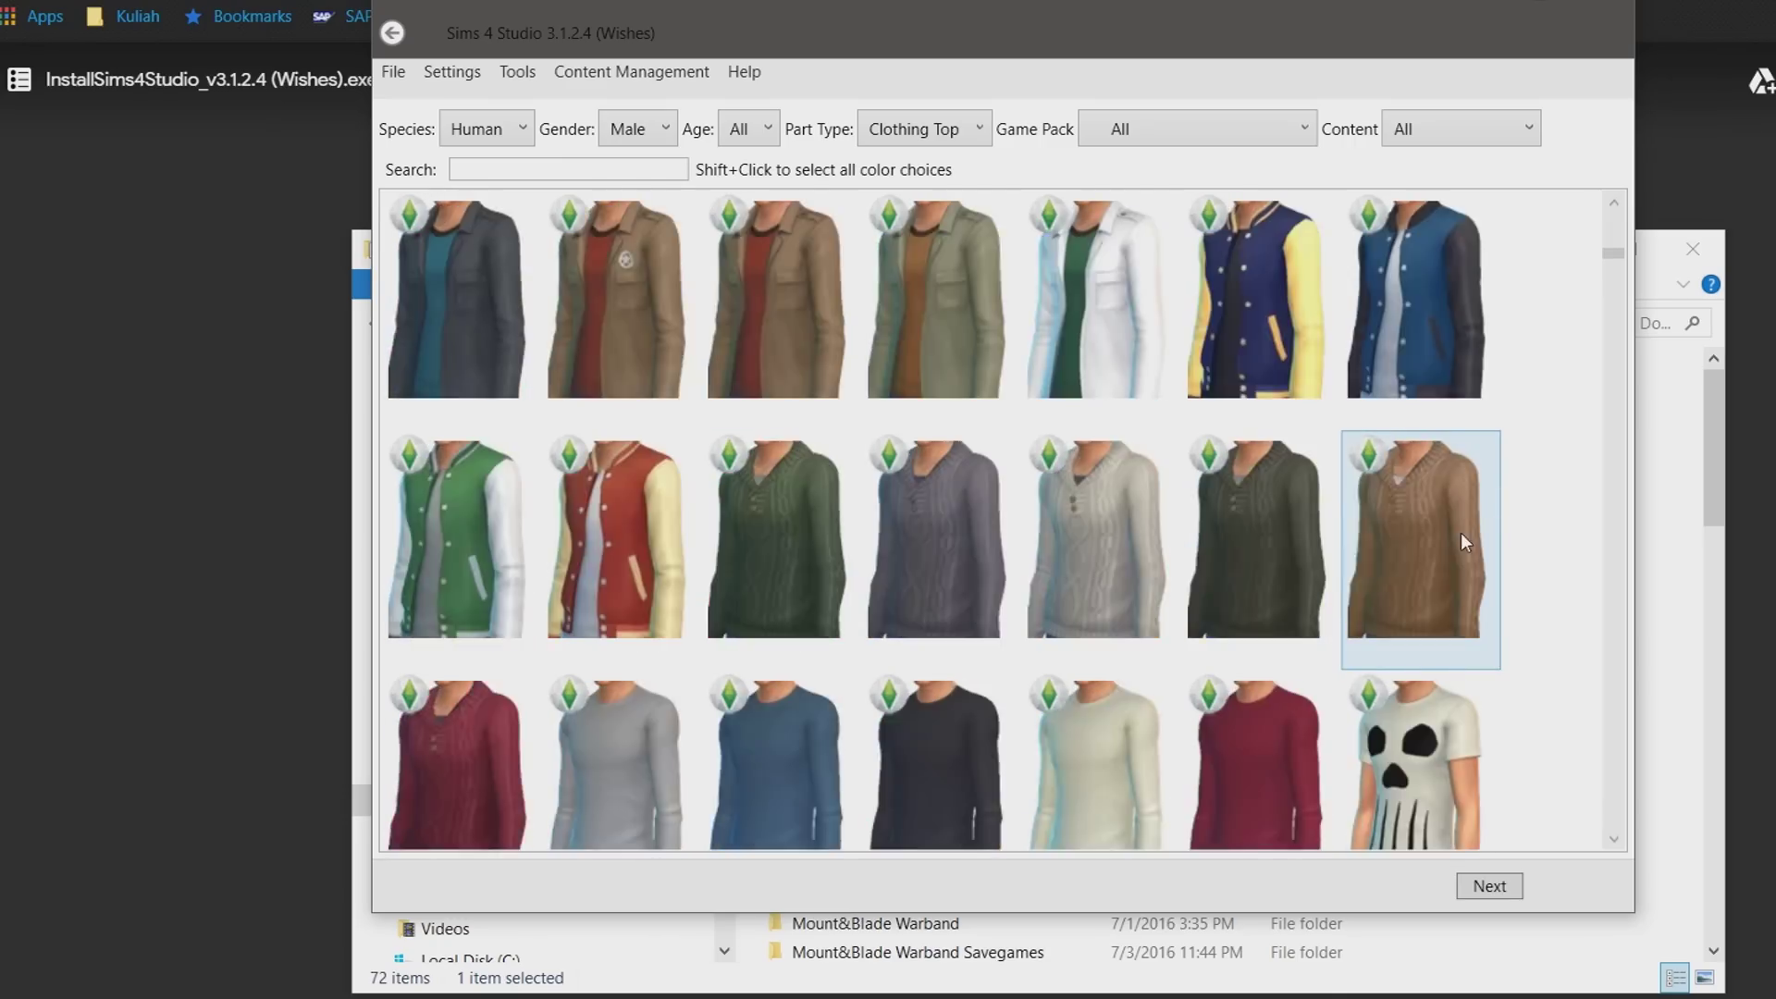
pyautogui.scroll(-8, 1461, 533)
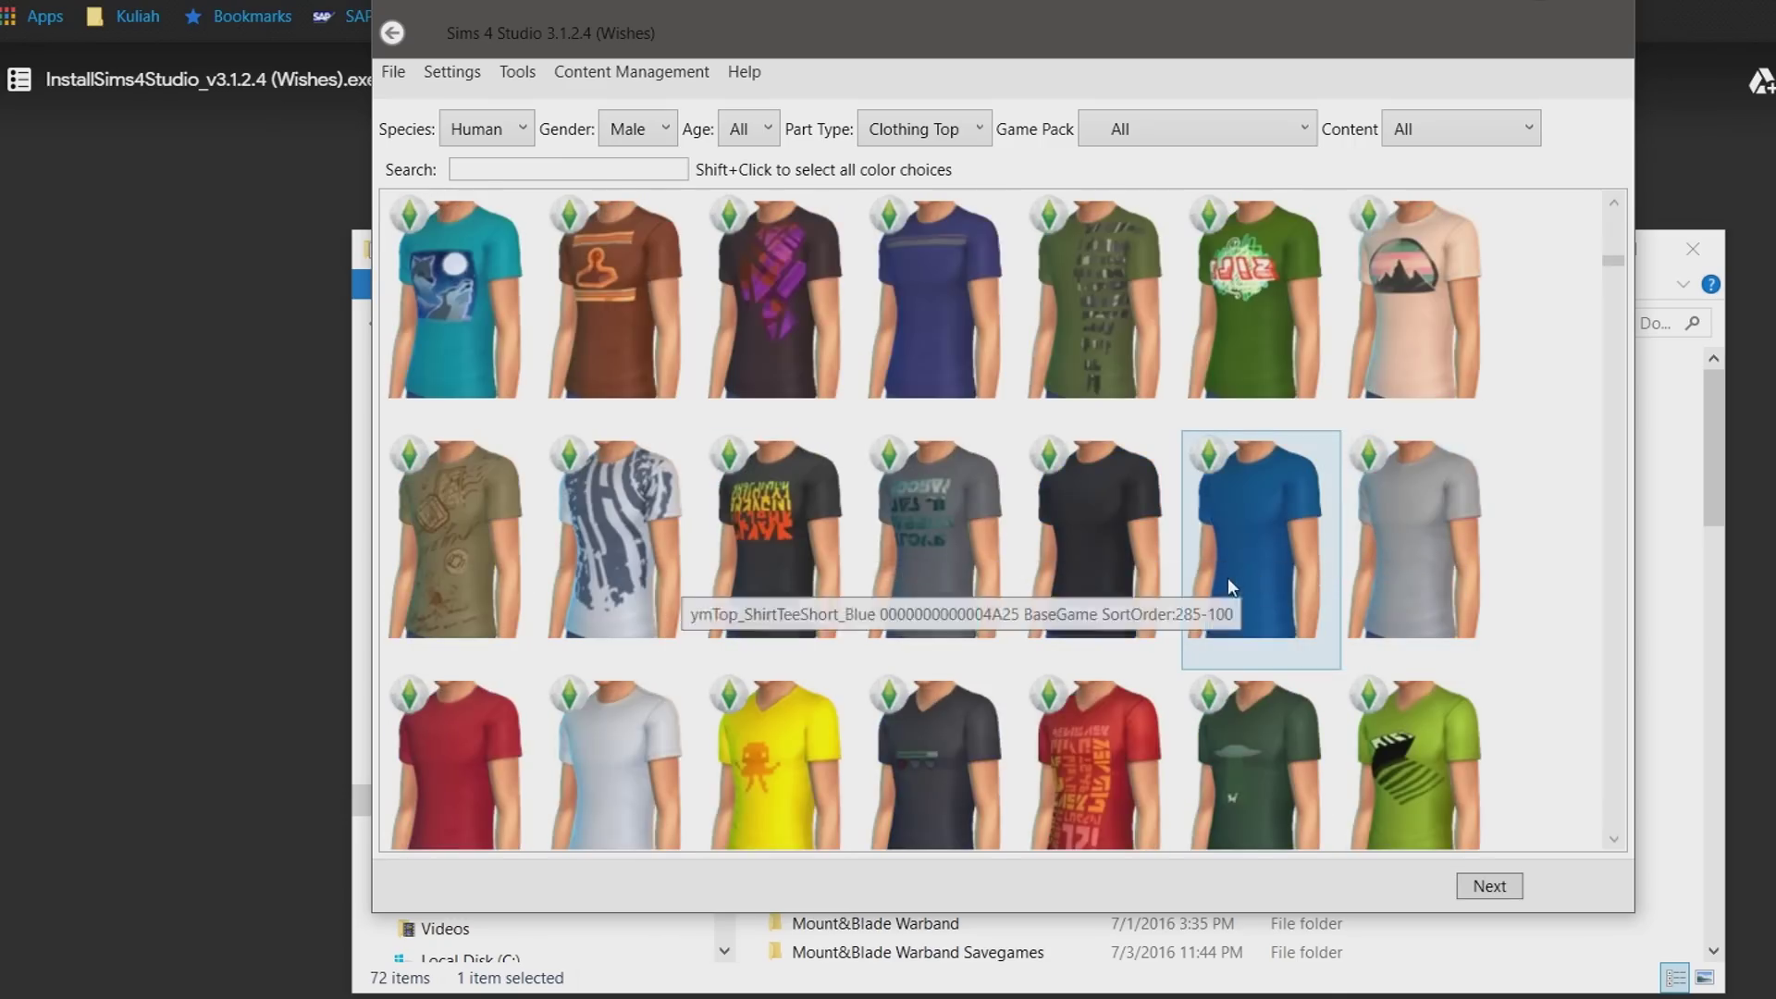
pyautogui.scroll(-1, 1230, 555)
pyautogui.scroll(1, 1237, 521)
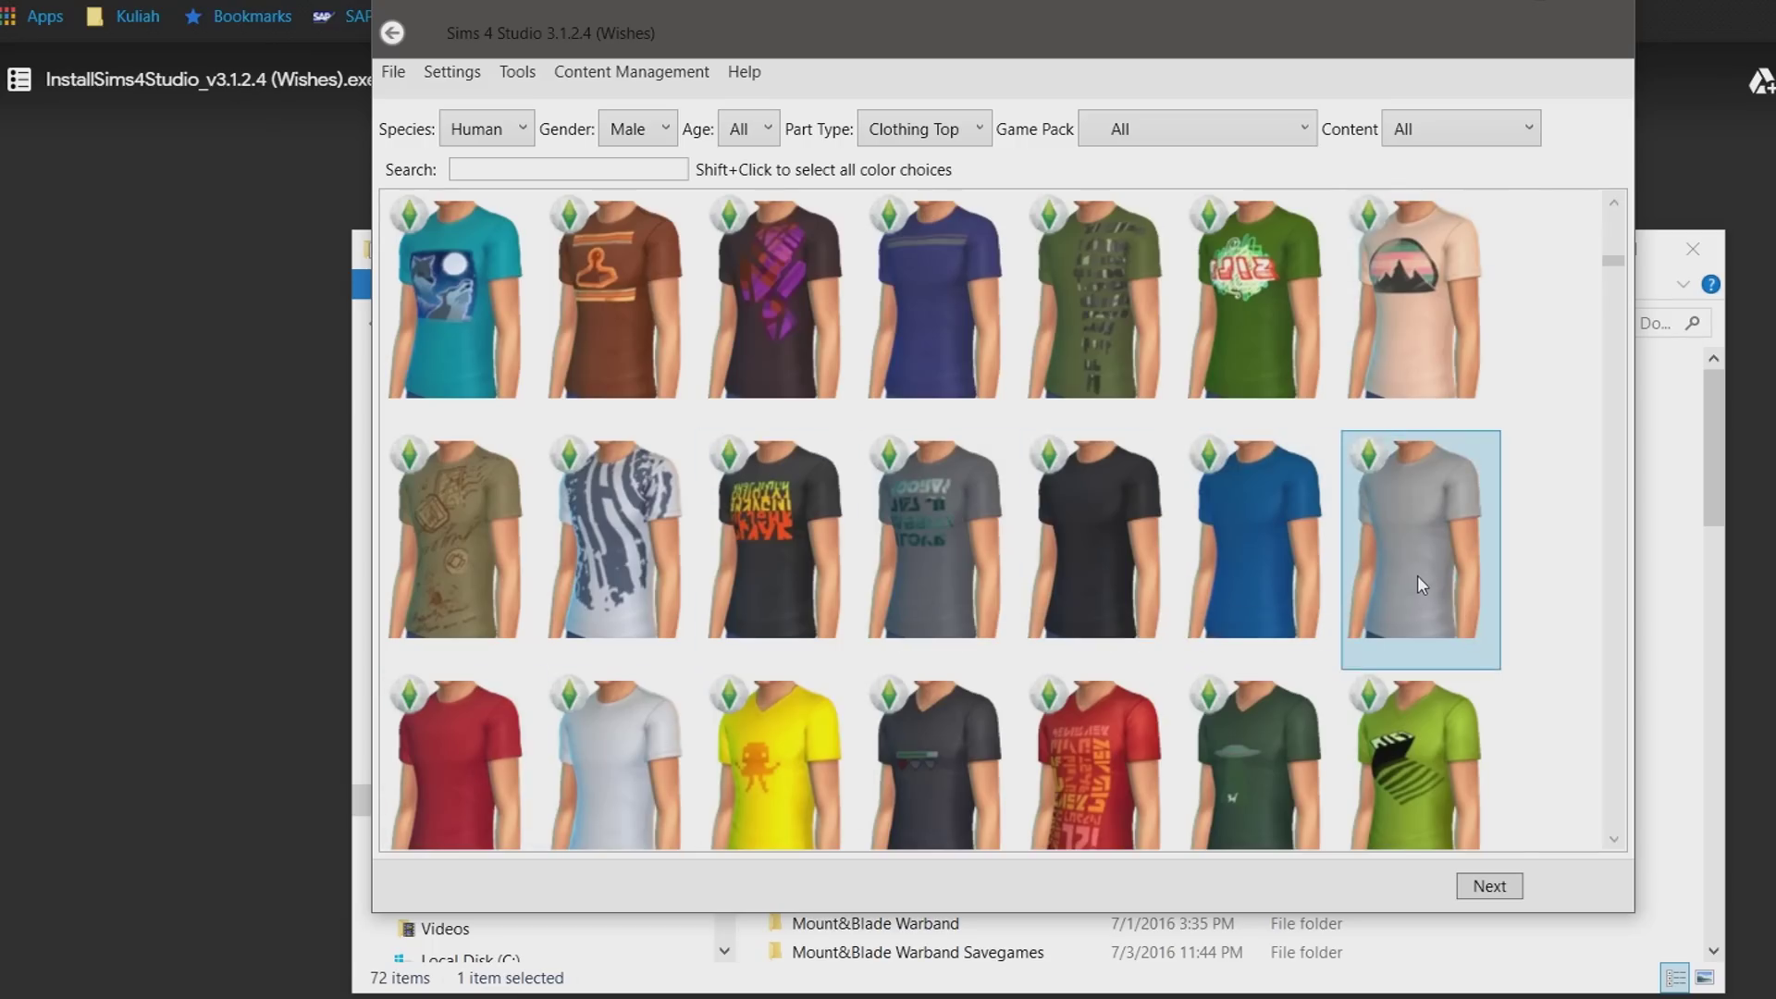
pyautogui.click(1505, 888)
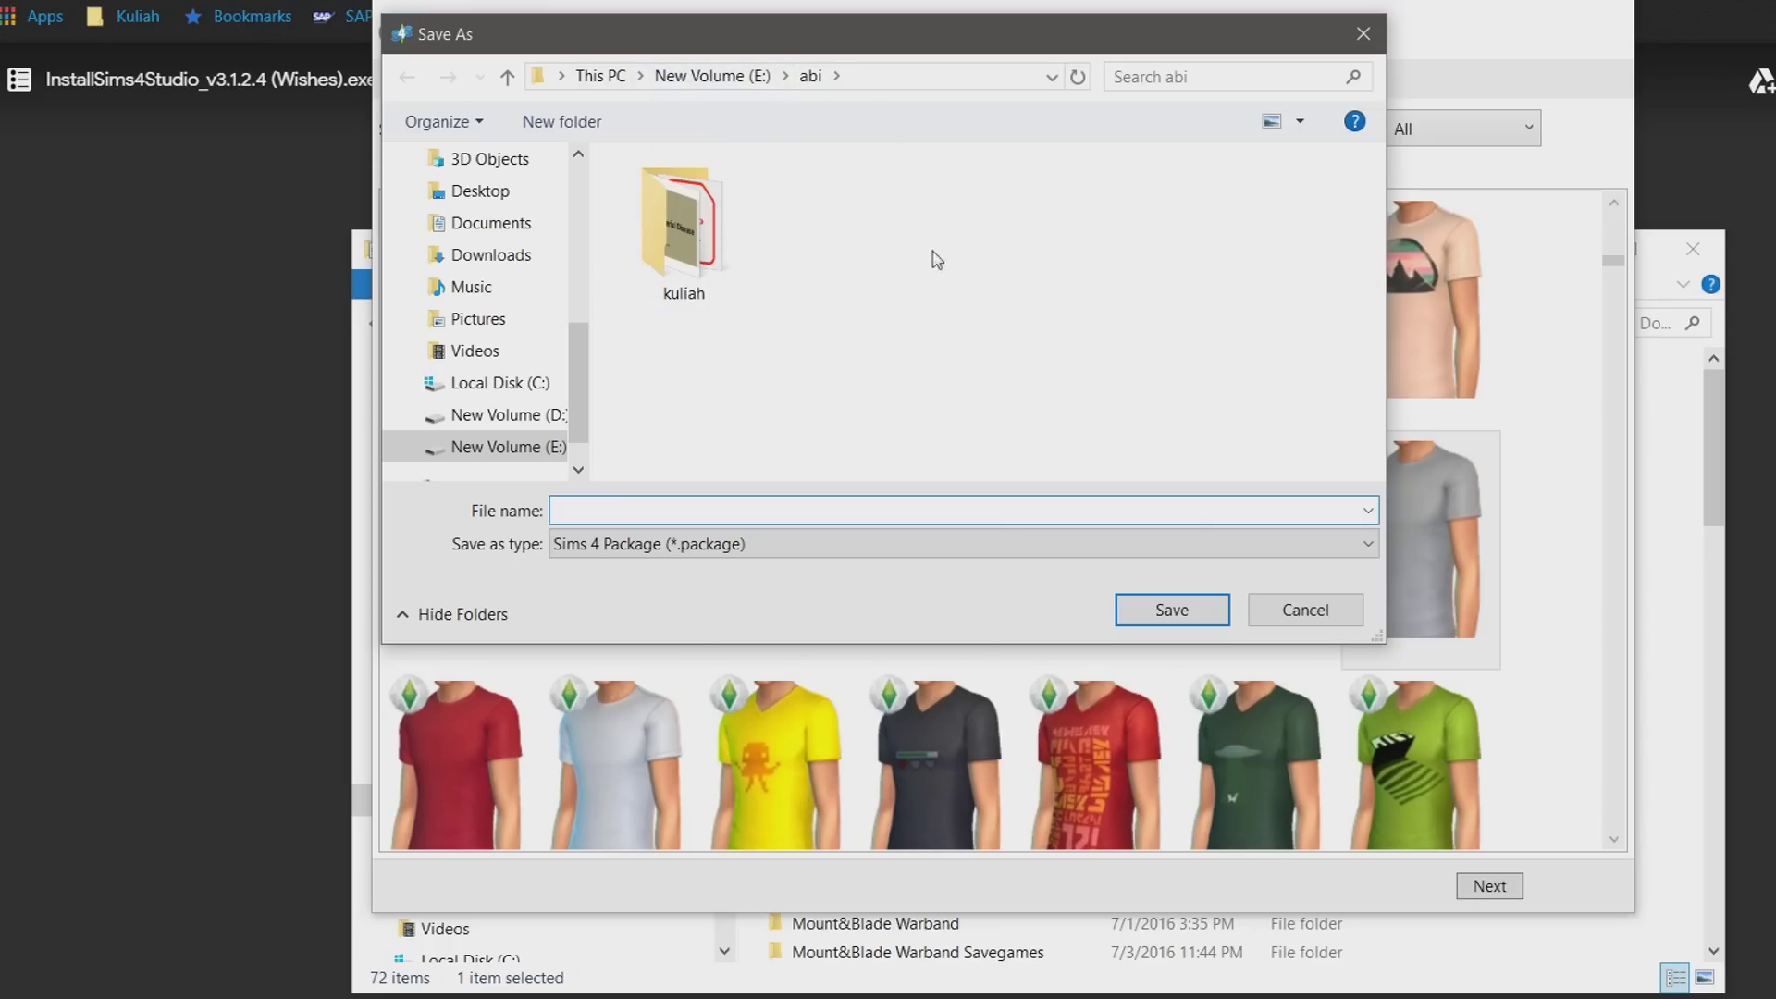
# - Create and open a new folder 'custom contents made by me', then enter a t-shirt file name
pyautogui.rightClick(889, 253)
pyautogui.moveTo(679, 532)
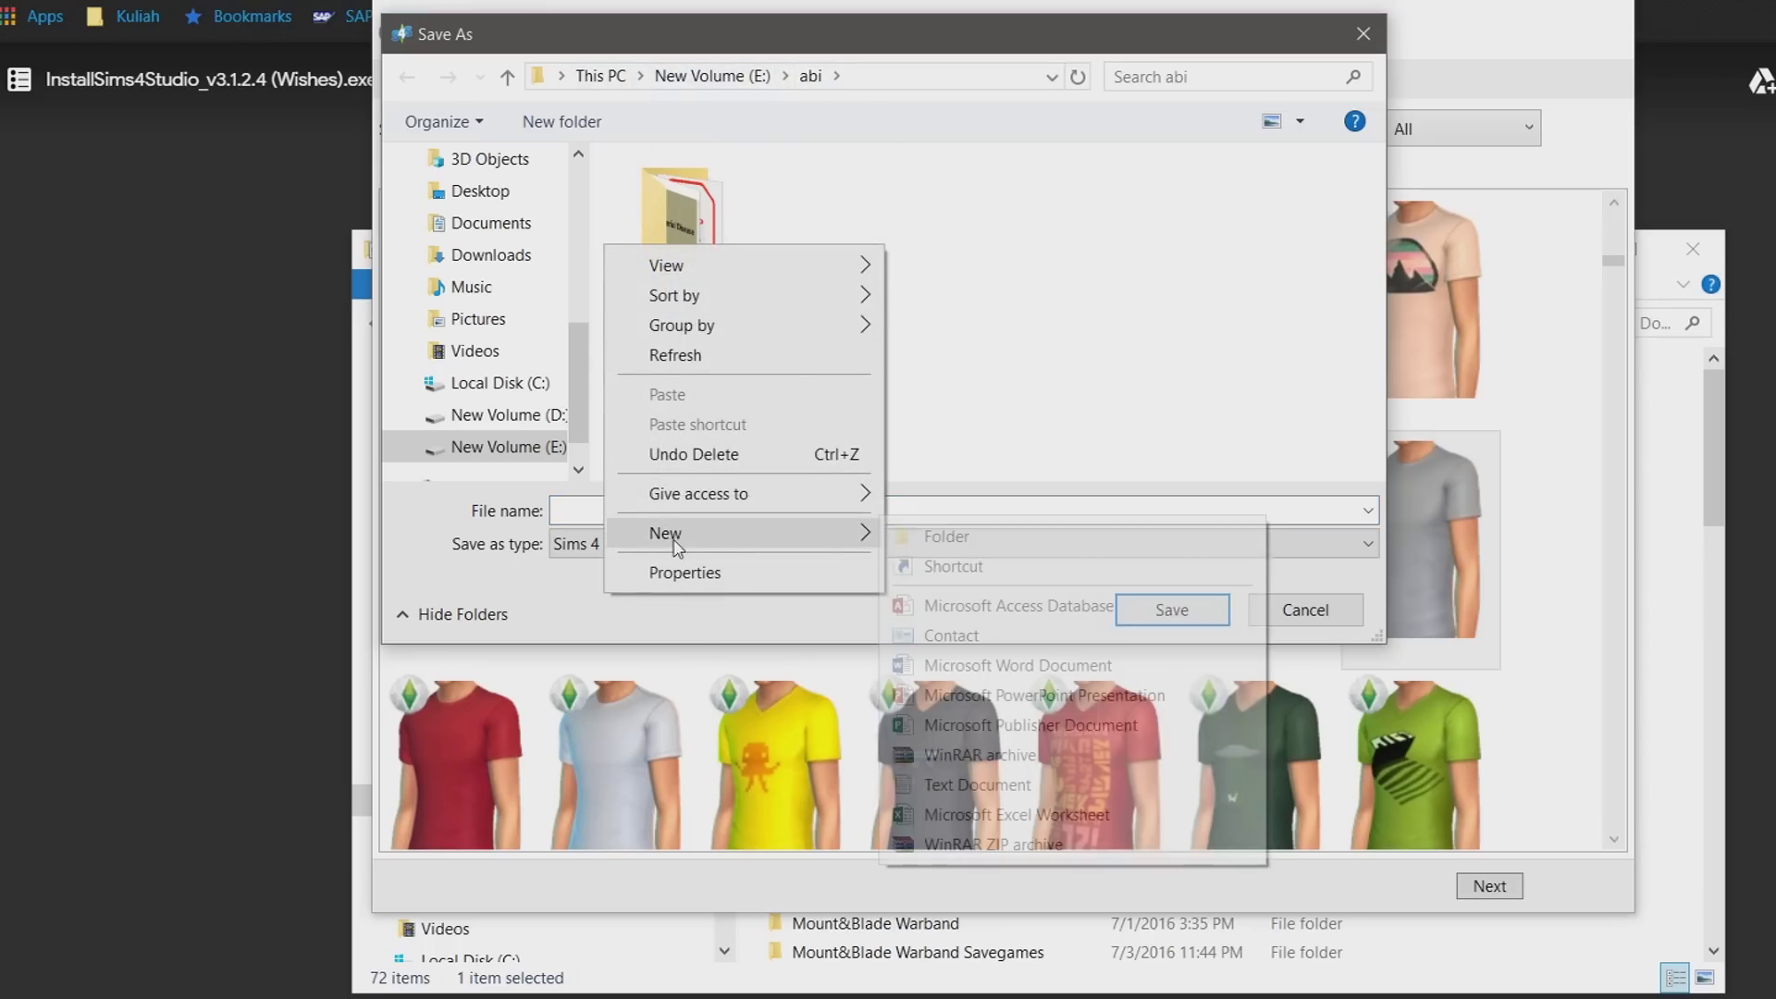
pyautogui.click(934, 538)
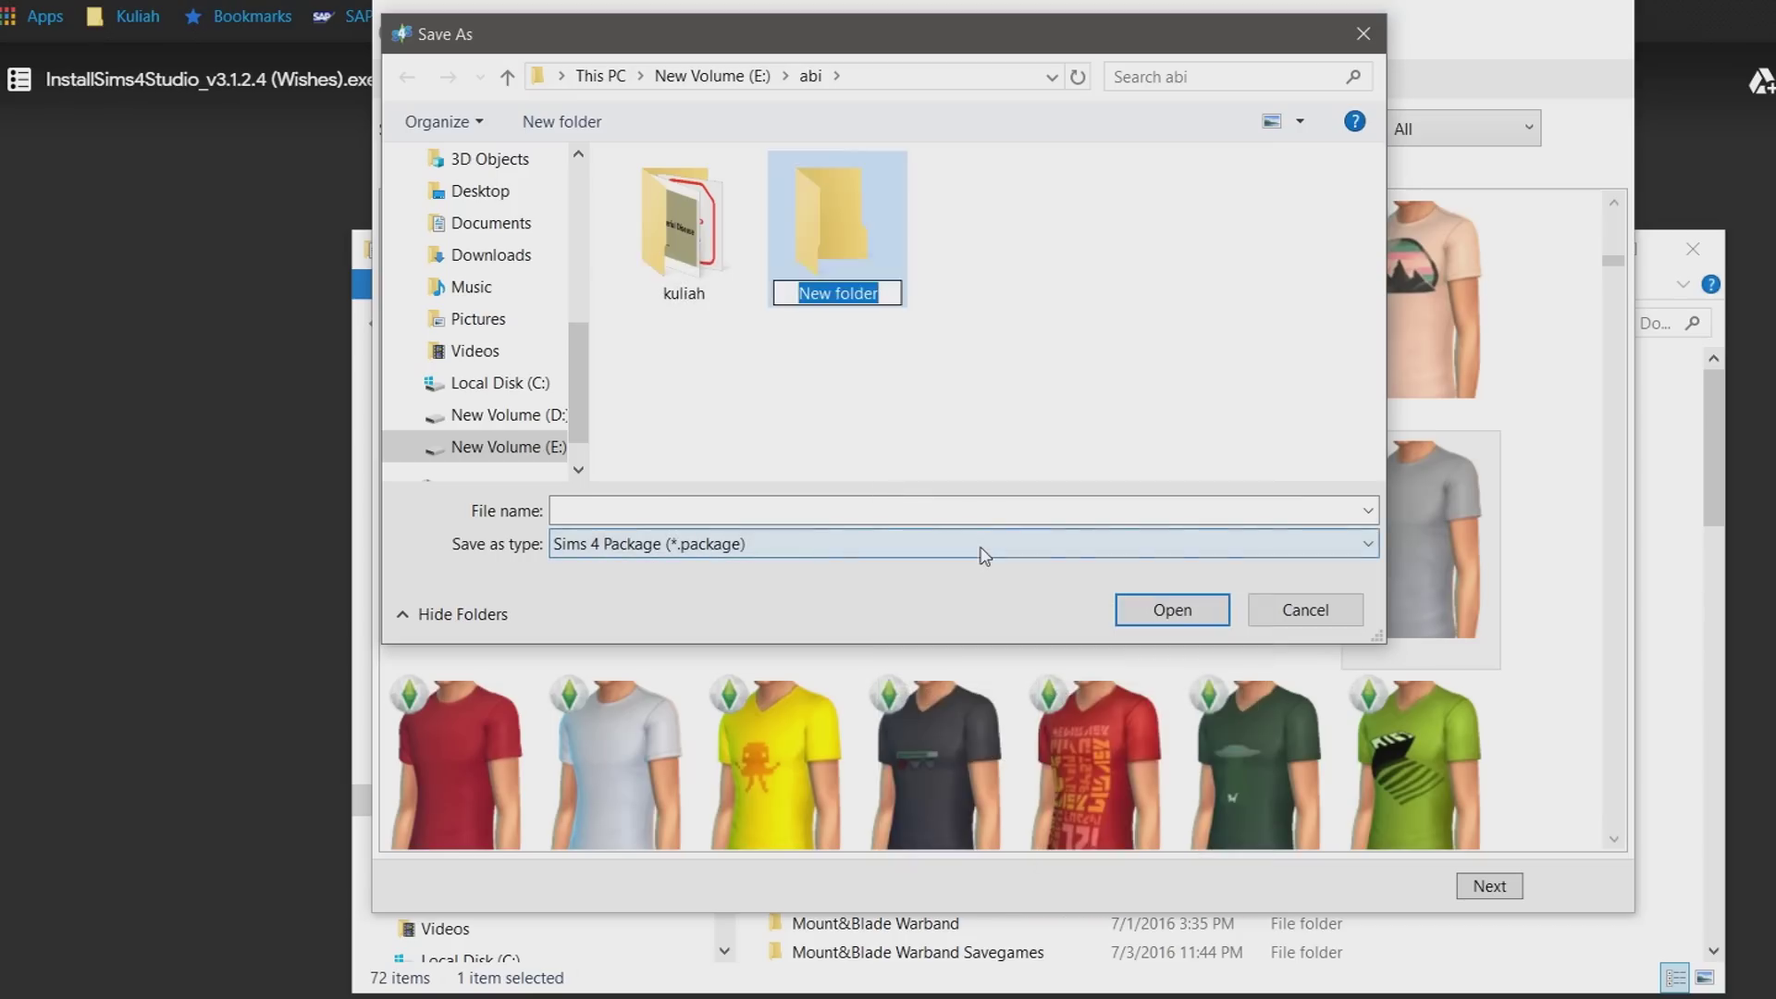
pyautogui.write('custom contents made by me')
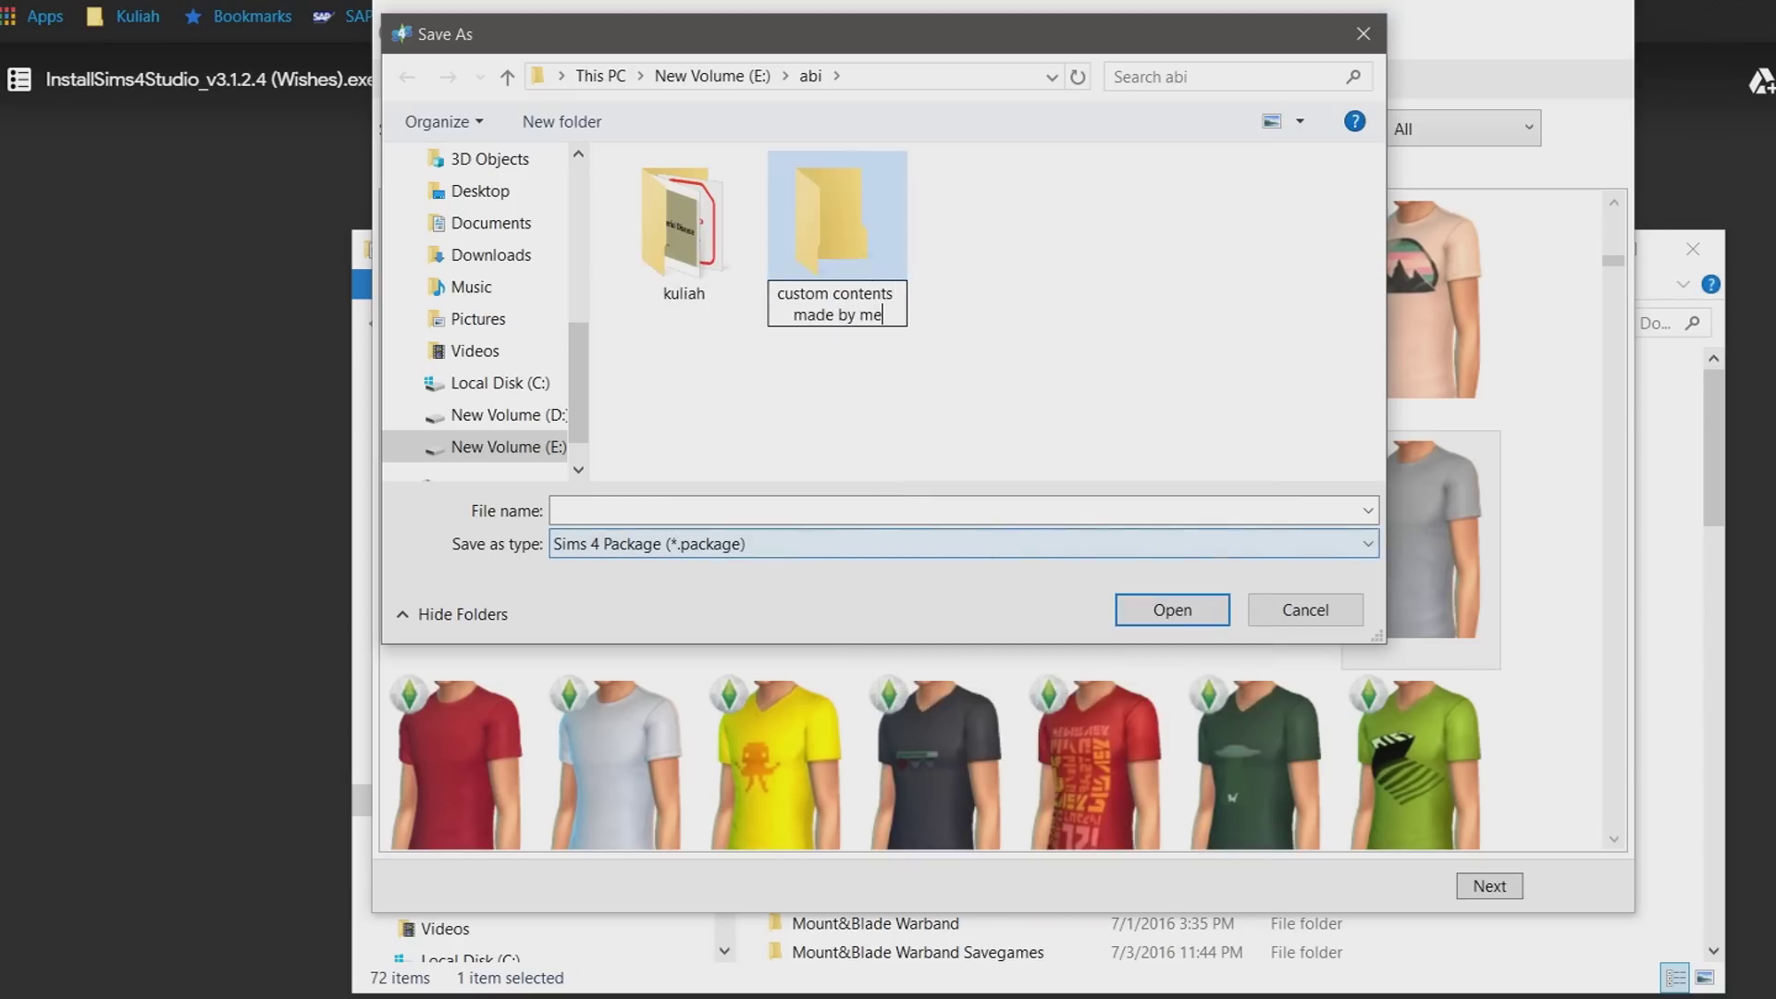
pyautogui.press('Return')
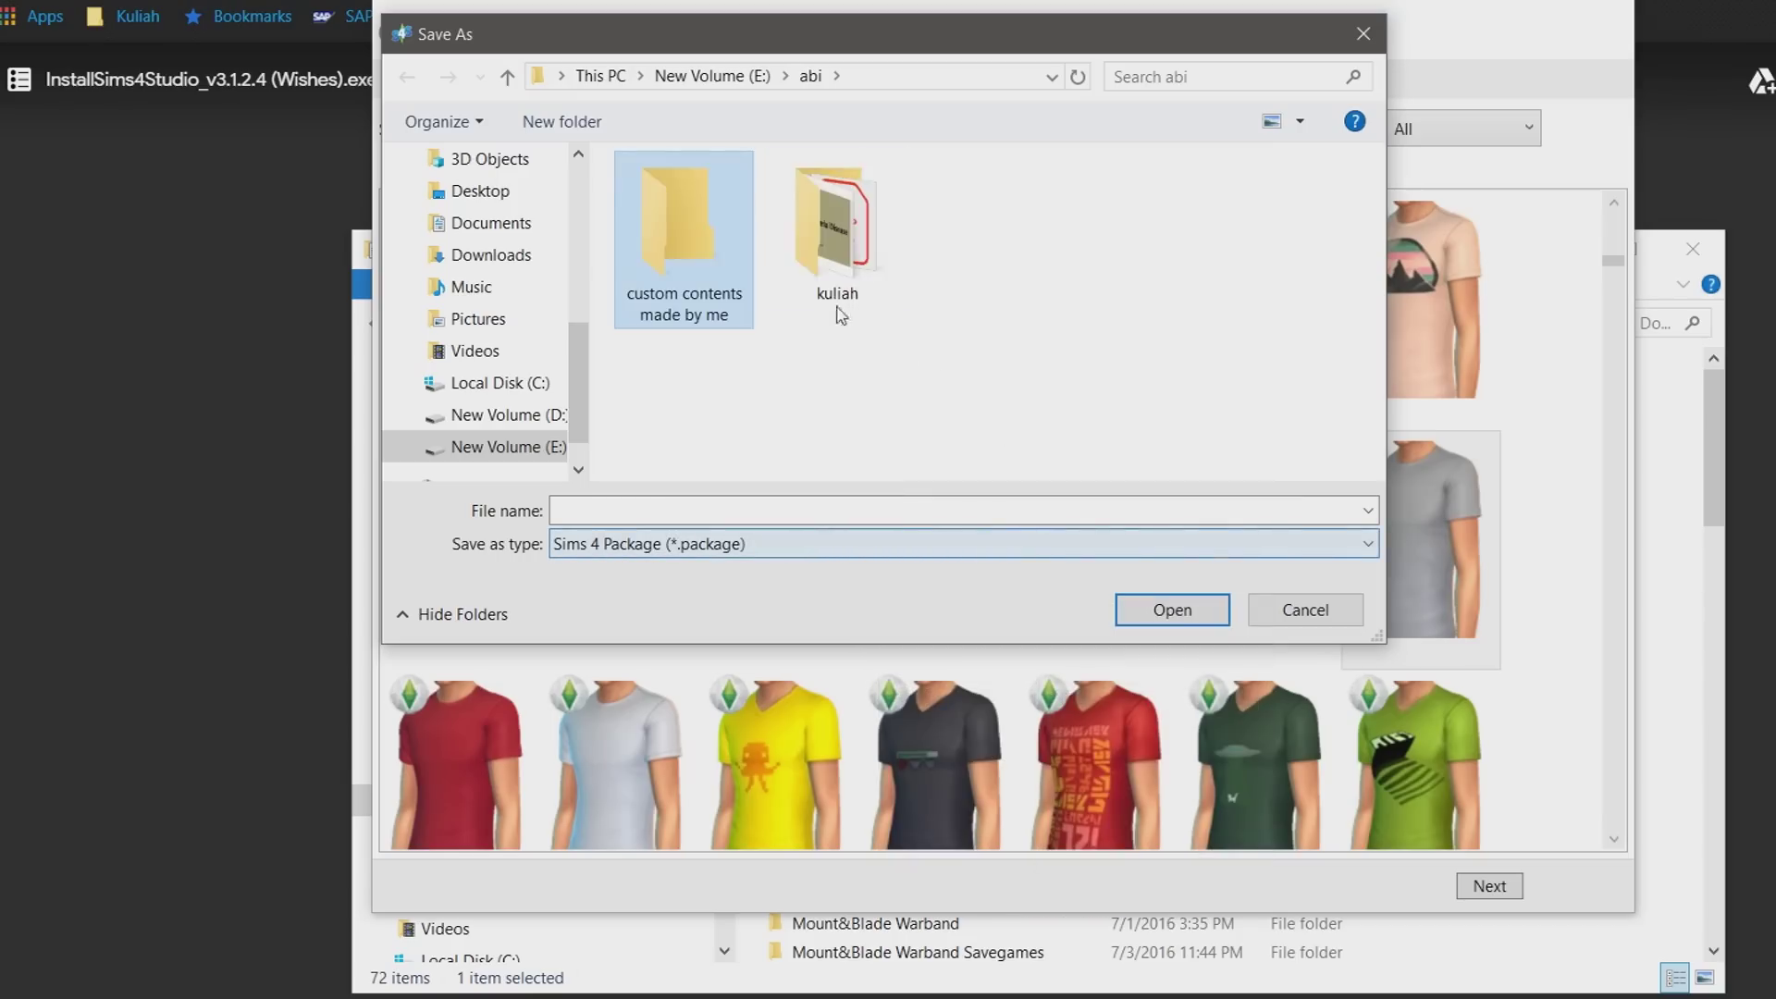
pyautogui.doubleClick(702, 245)
pyautogui.click(634, 511)
pyautogui.write('a t shirt made by the one and onlyabidoang')
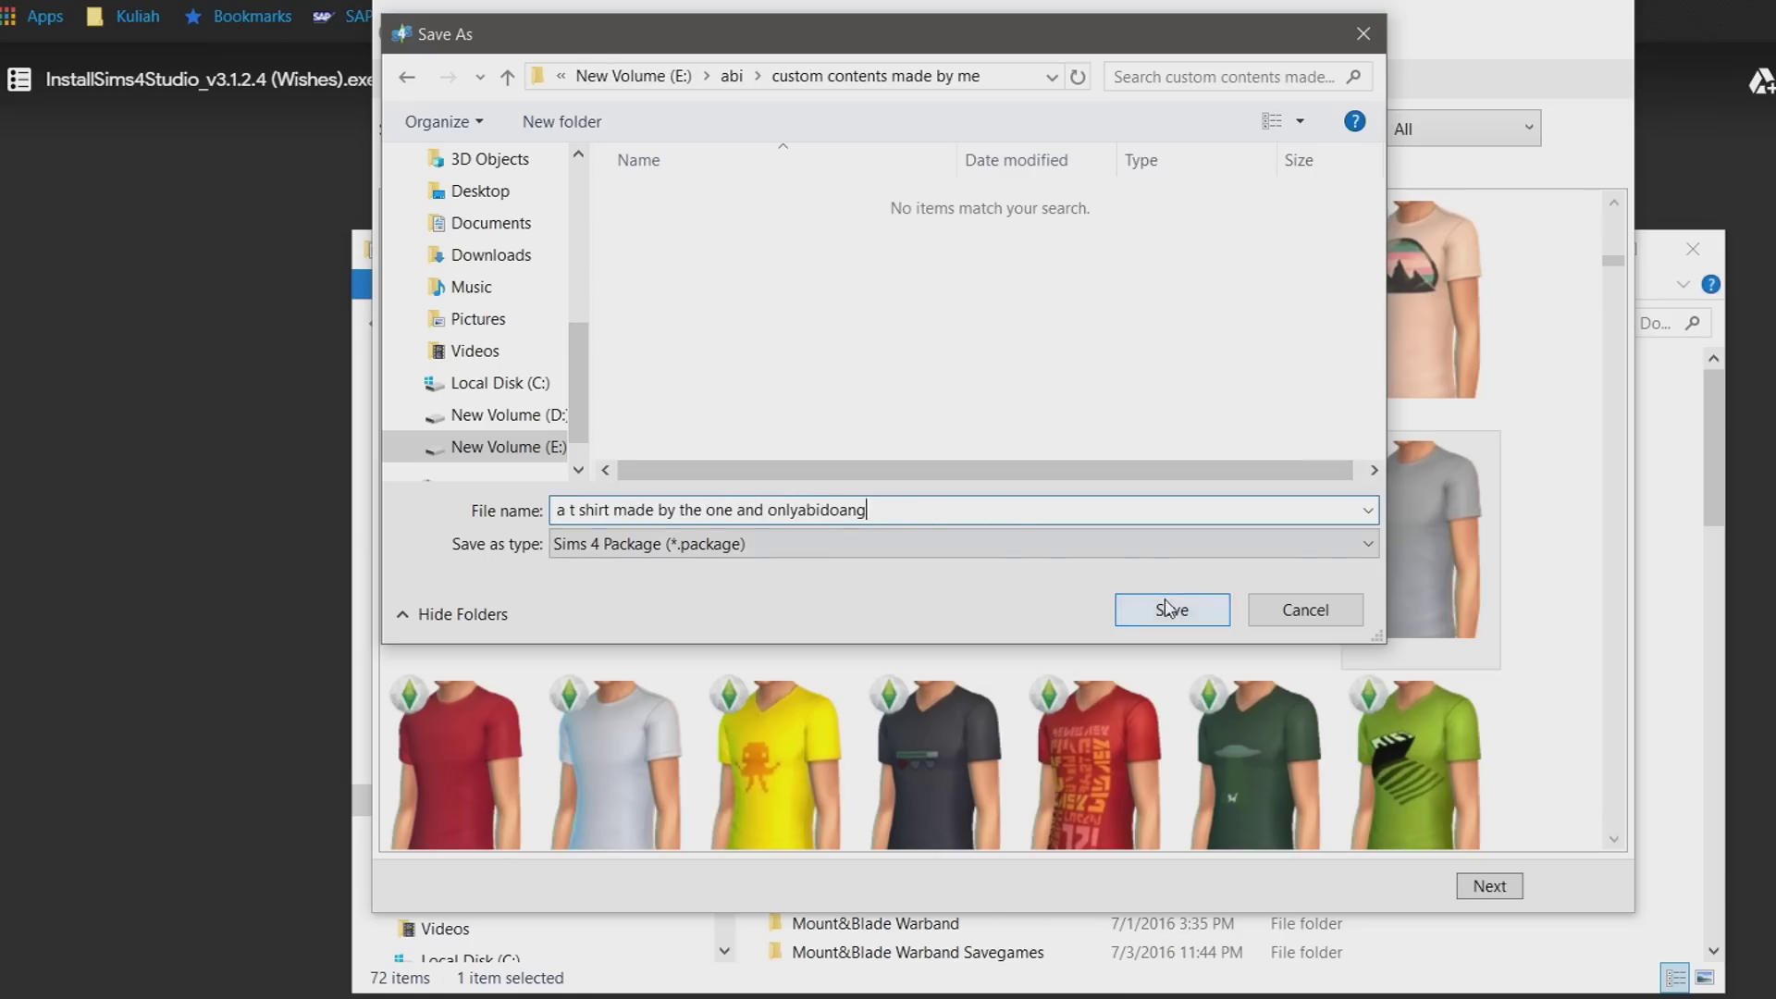
# - Save the t-shirt package, zoom and orbit the model preview, then view the shadow texture
pyautogui.click(1168, 607)
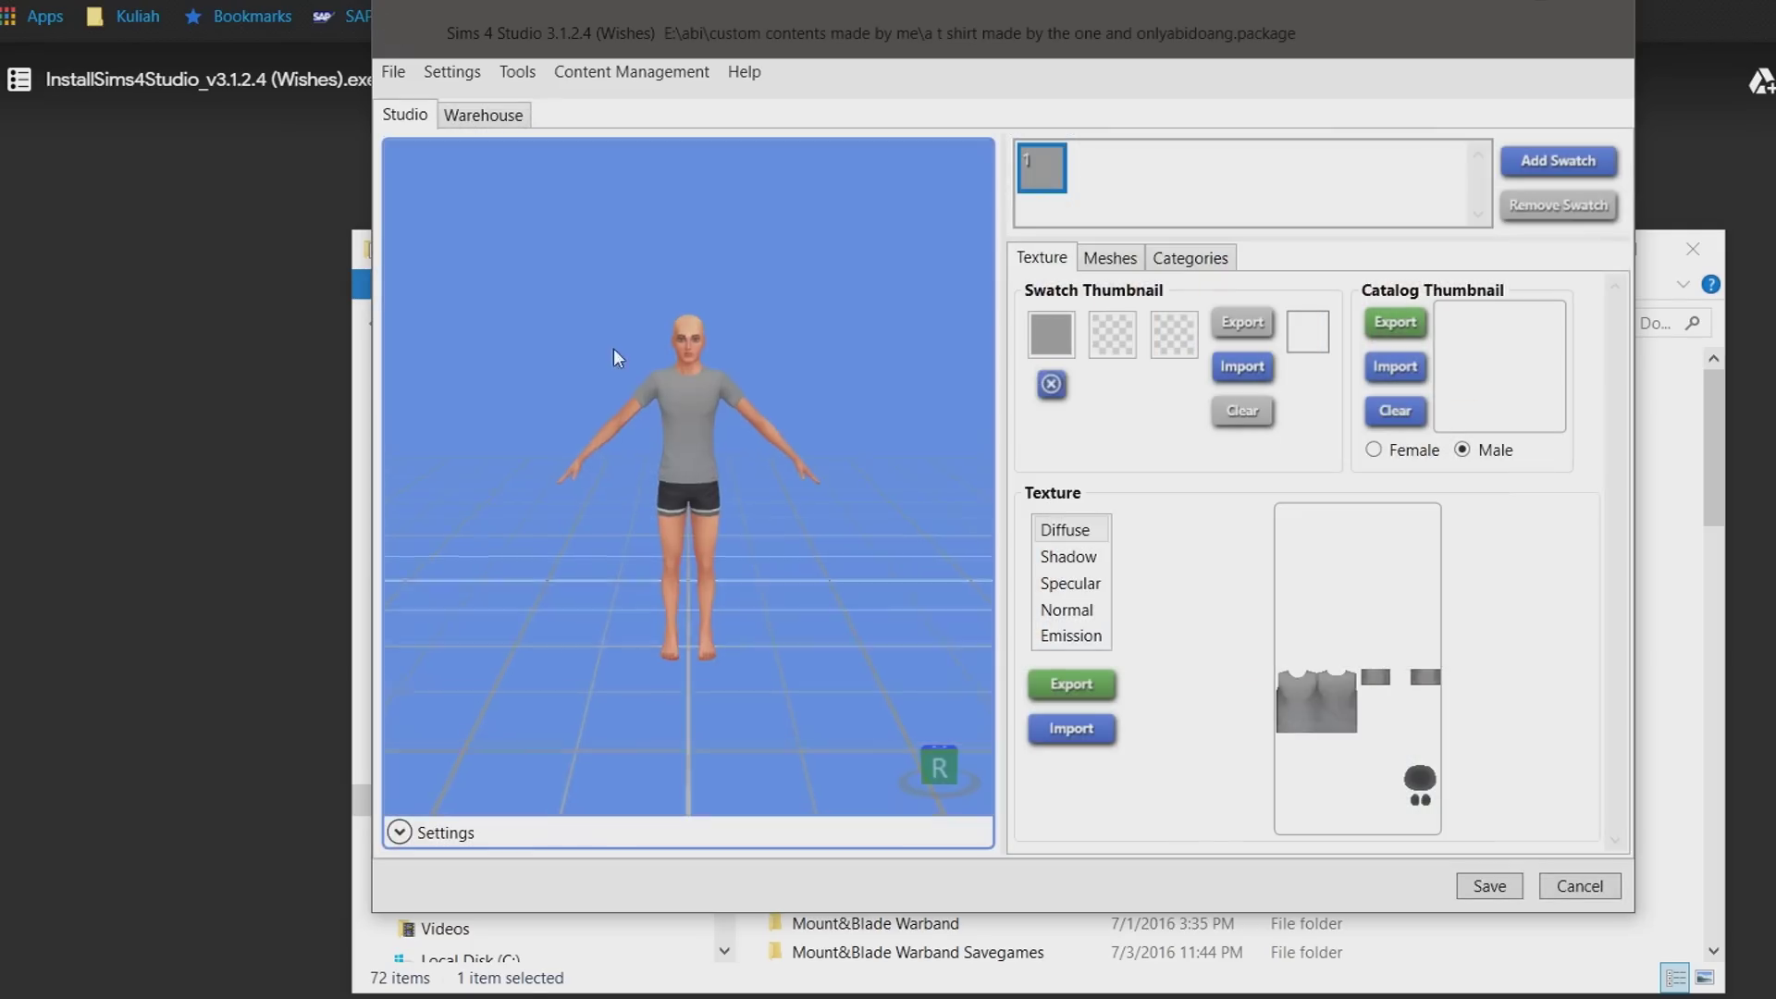
pyautogui.scroll(3, 574, 305)
pyautogui.moveTo(543, 262); pyautogui.dragTo(773, 335)
pyautogui.scroll(2, 543, 301)
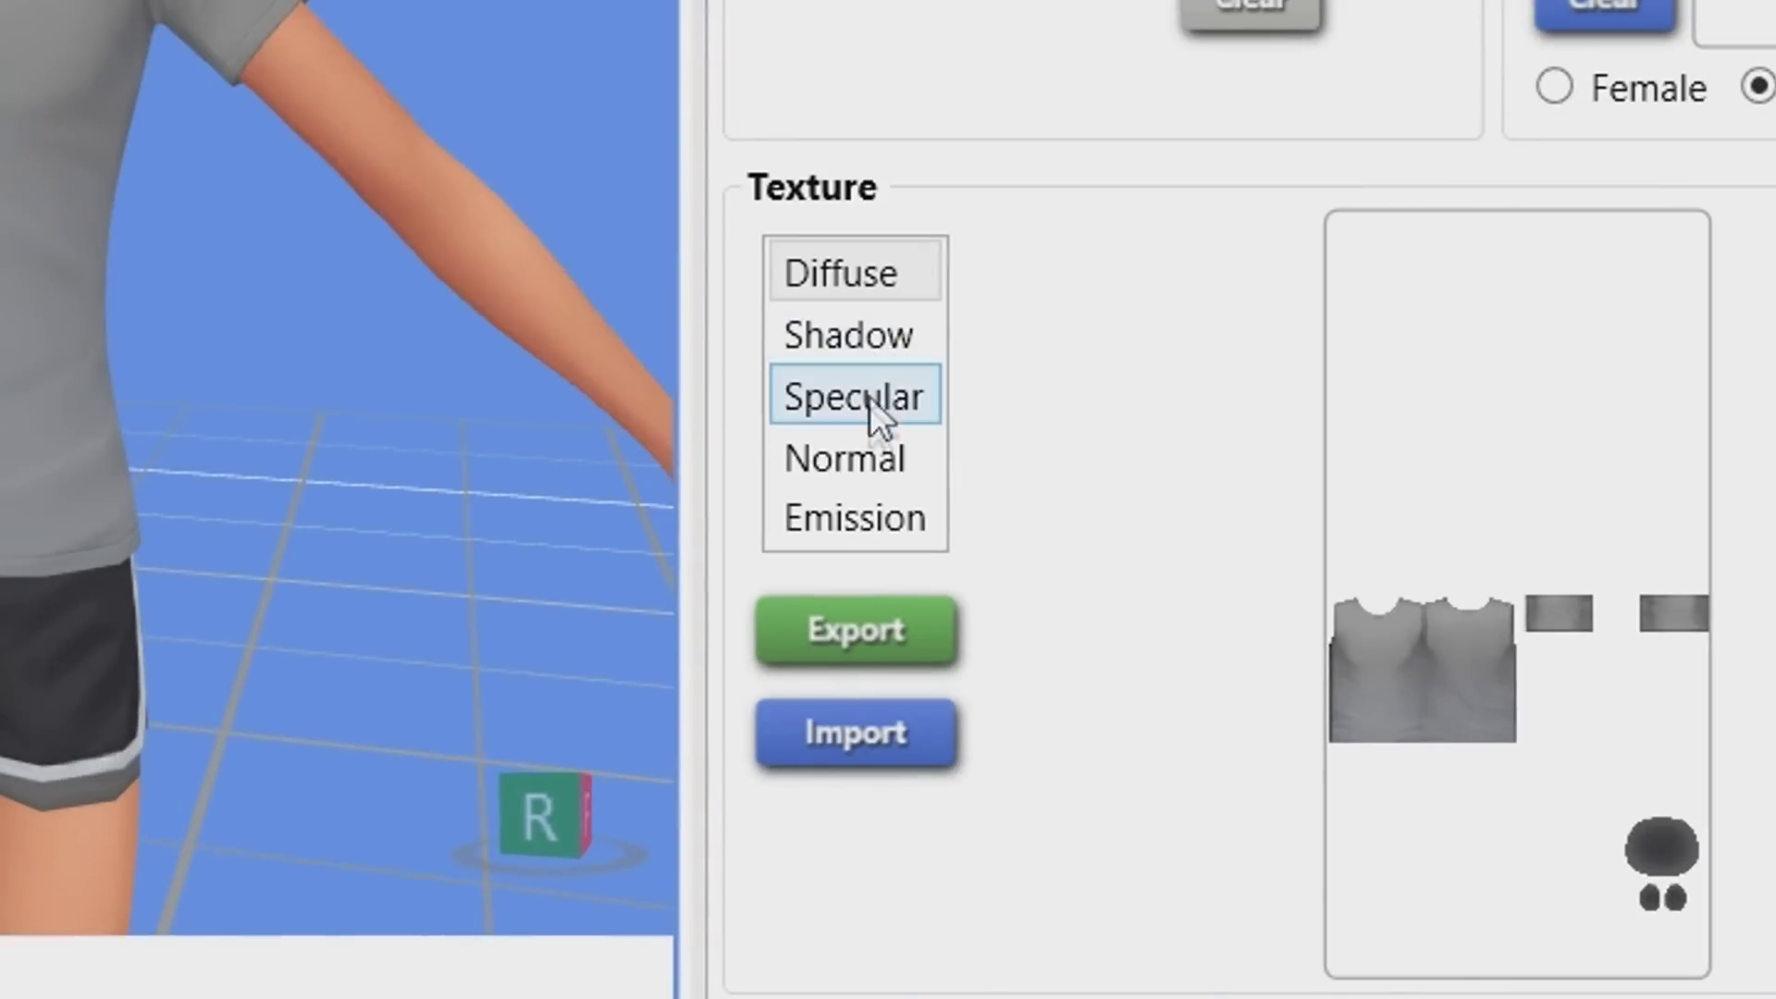
pyautogui.click(870, 342)
# - Select the Diffuse texture and export it as a PNG named 'custom t shirt'
pyautogui.click(880, 282)
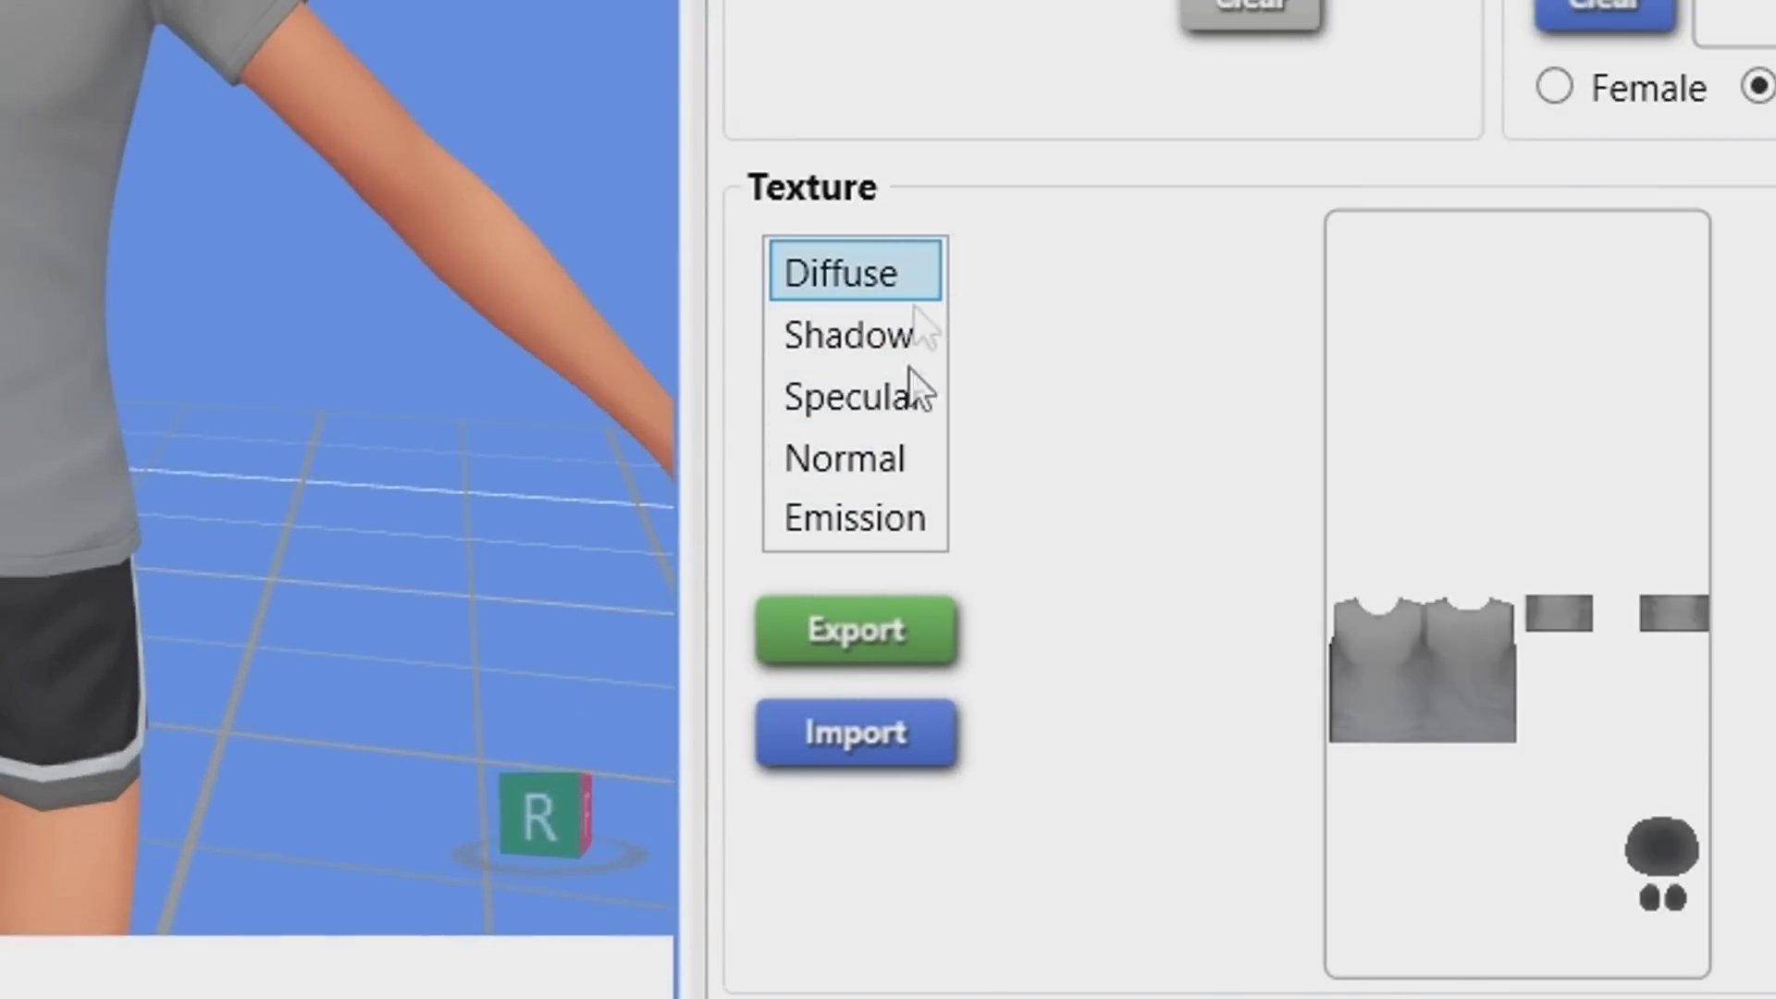
pyautogui.click(881, 646)
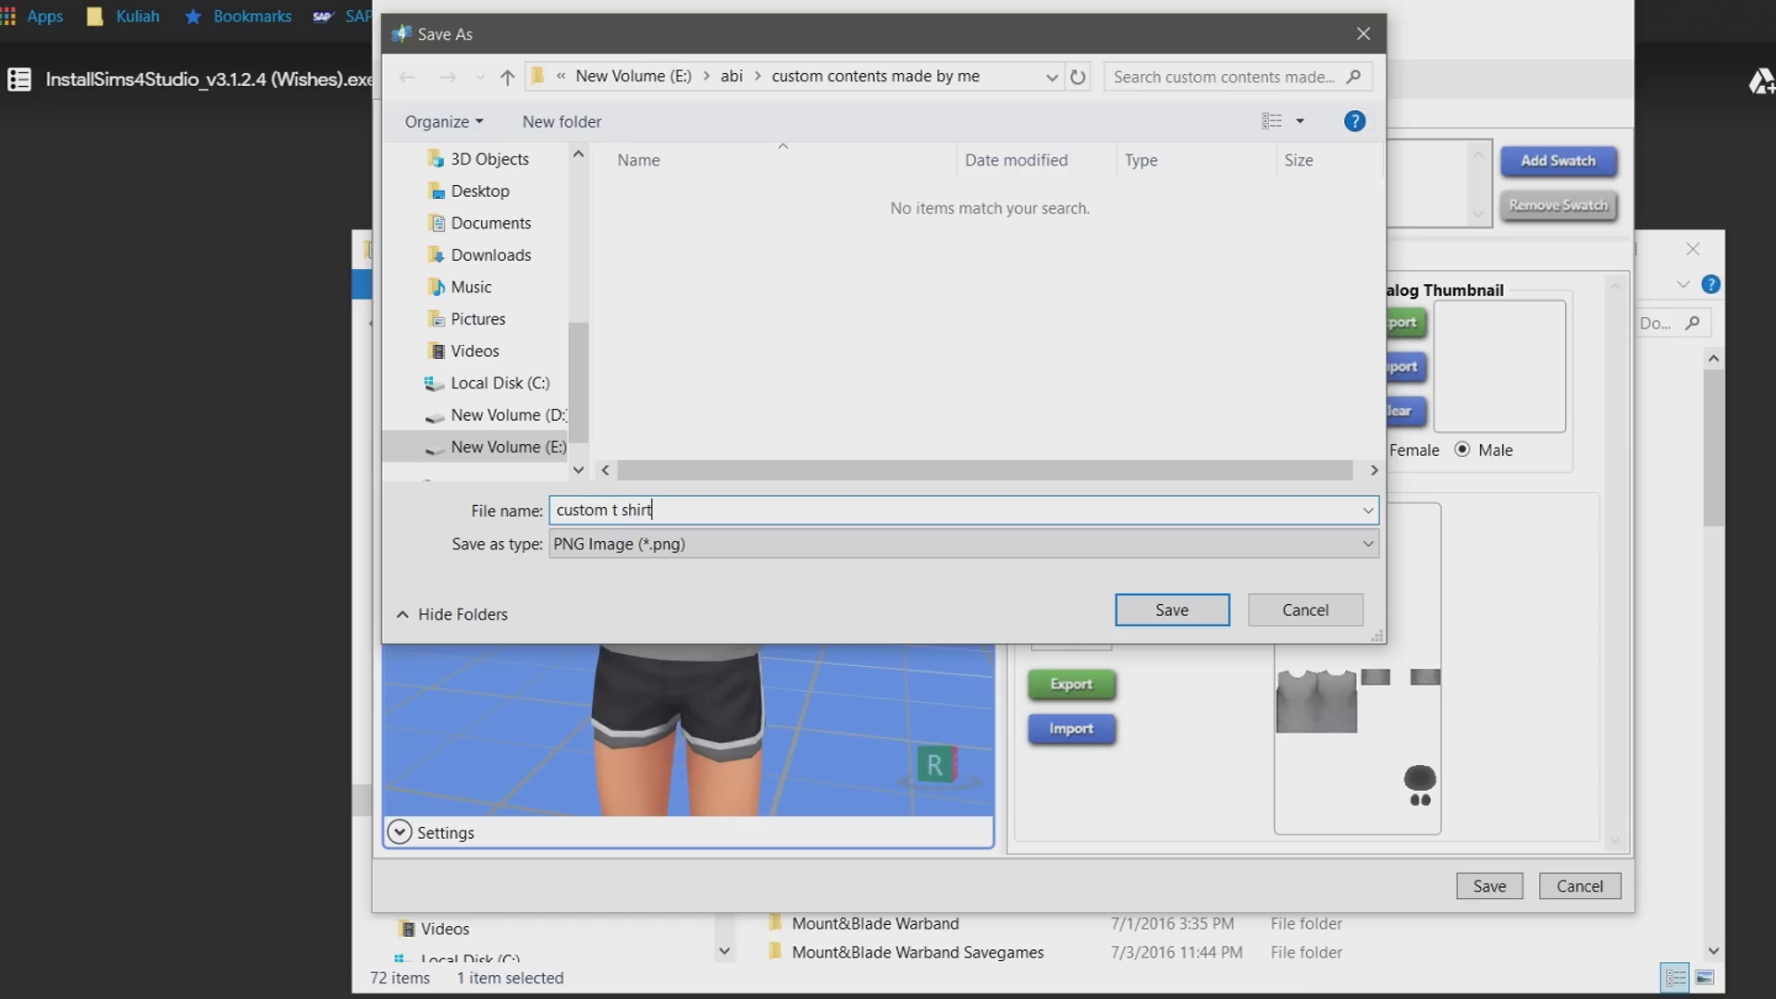
pyautogui.click(1130, 613)
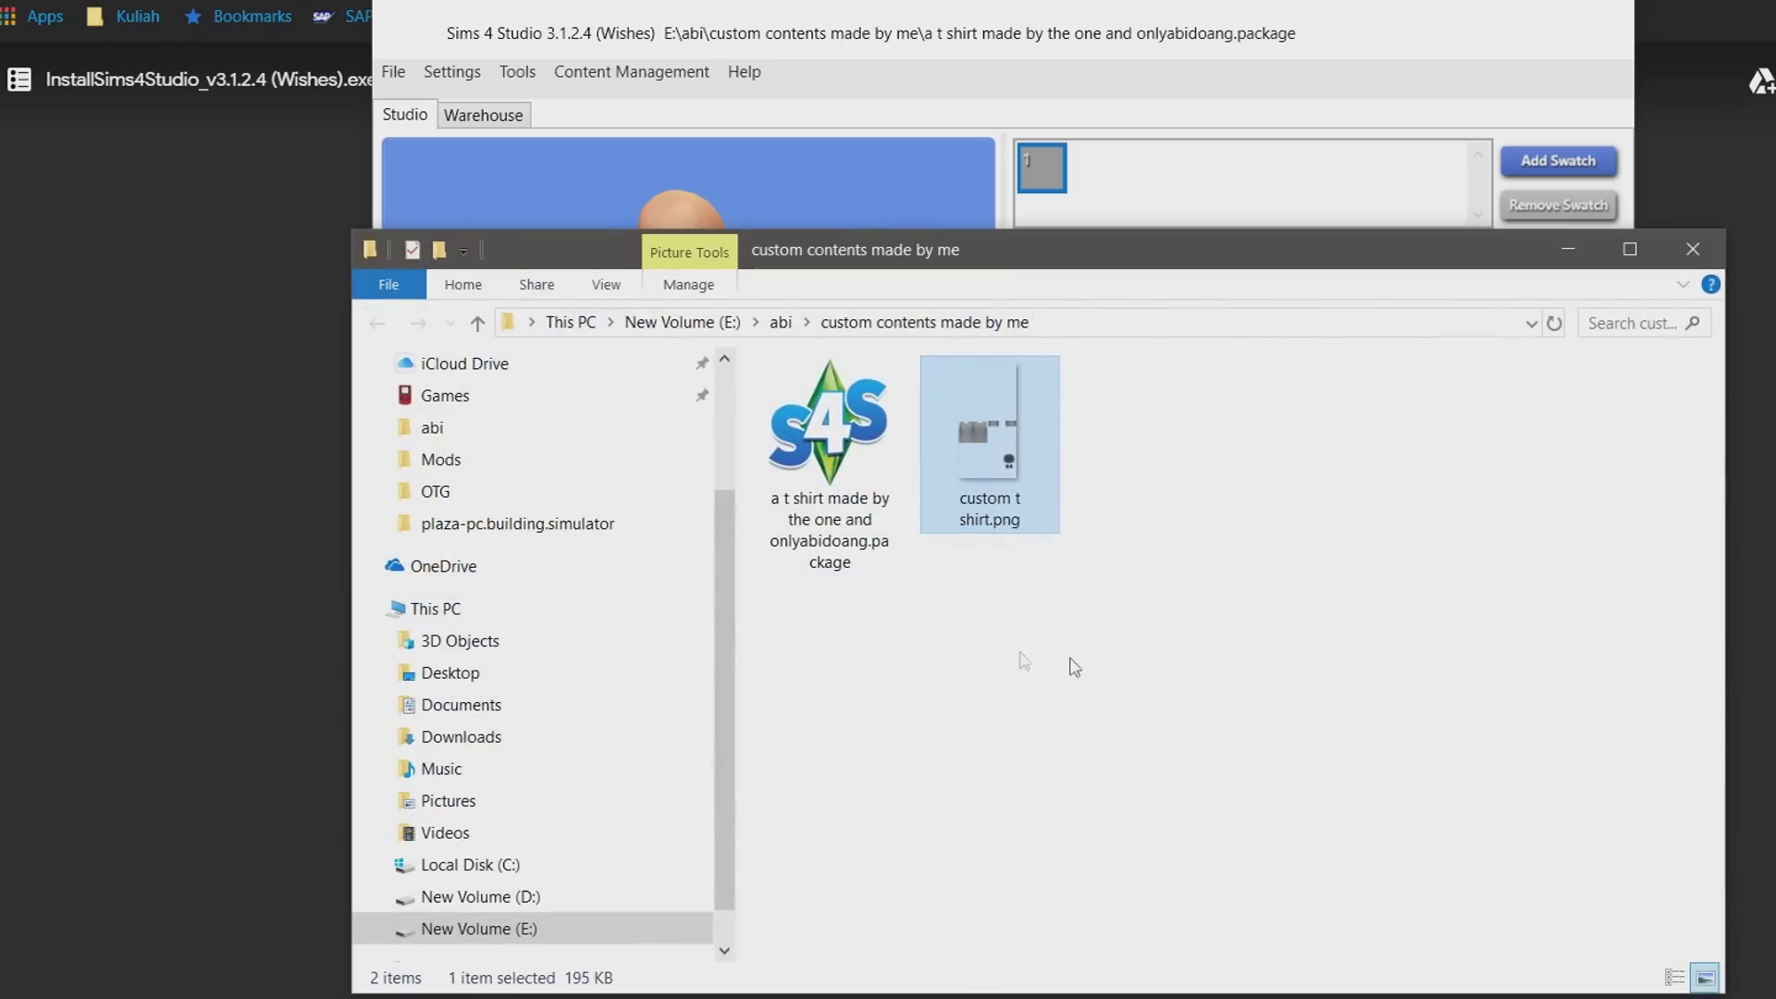
# - Preview custom t shirt.png in the image viewer, close it, and bring up the file's context menu
pyautogui.moveTo(982, 268); pyautogui.dragTo(890, 173)
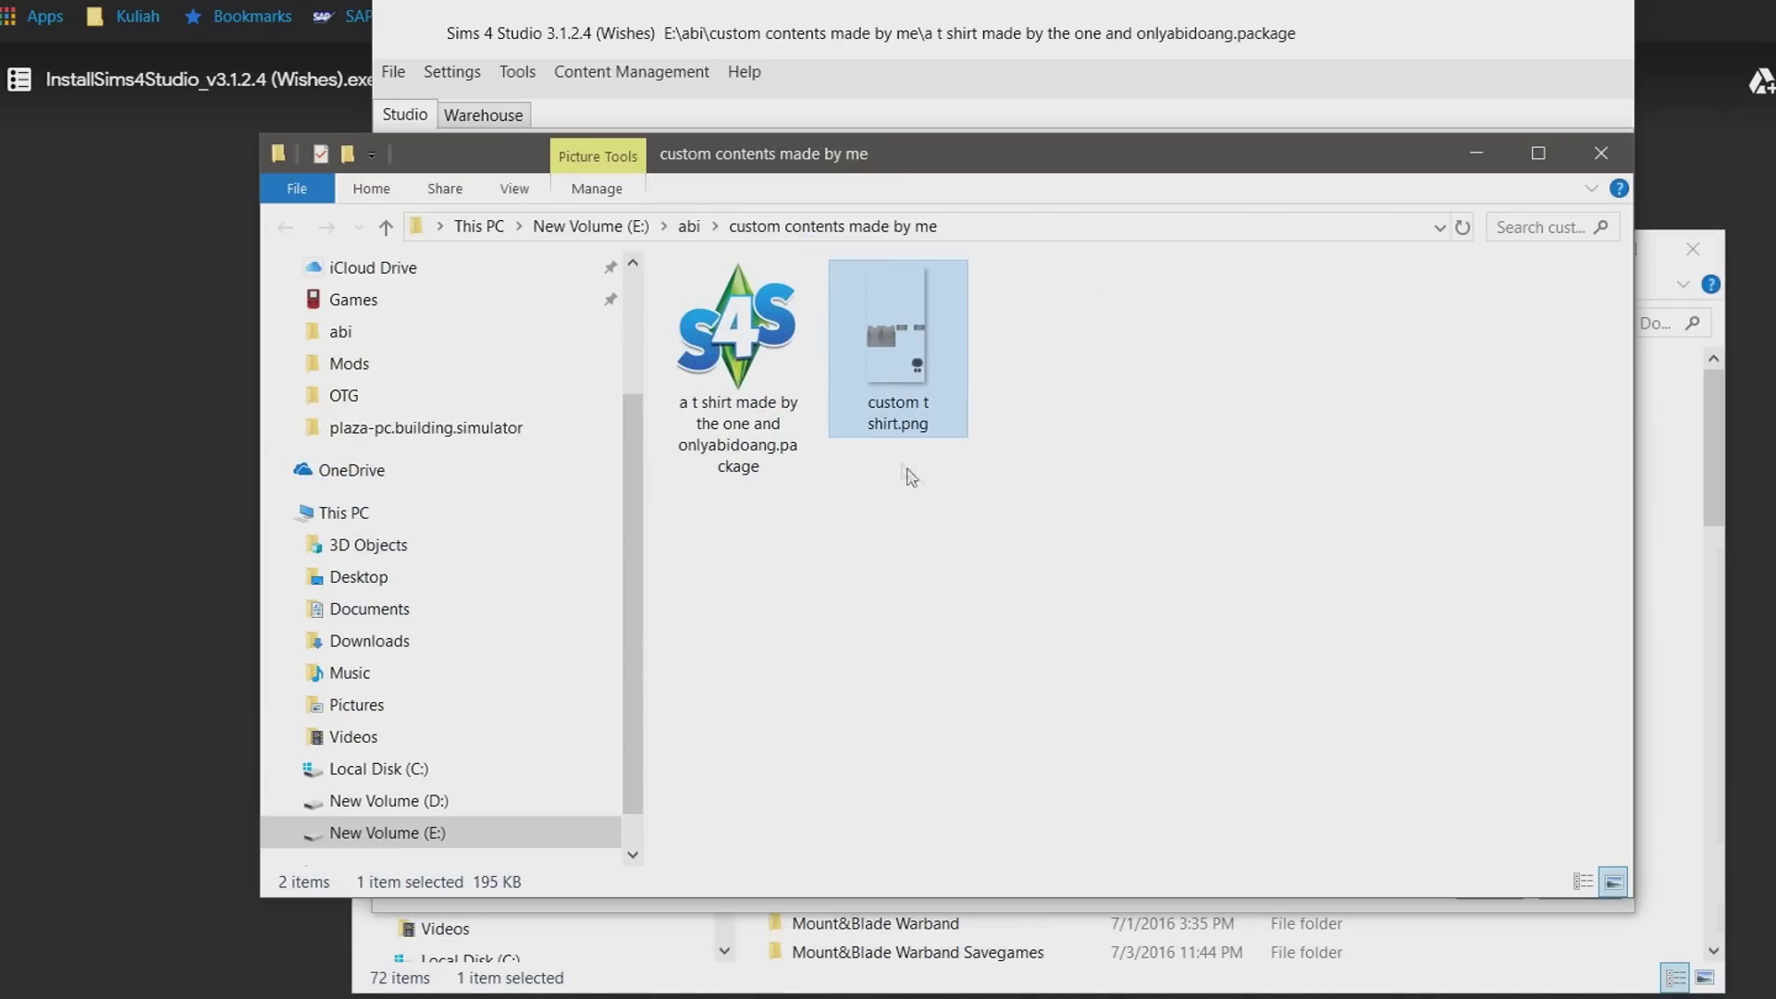
pyautogui.doubleClick(920, 384)
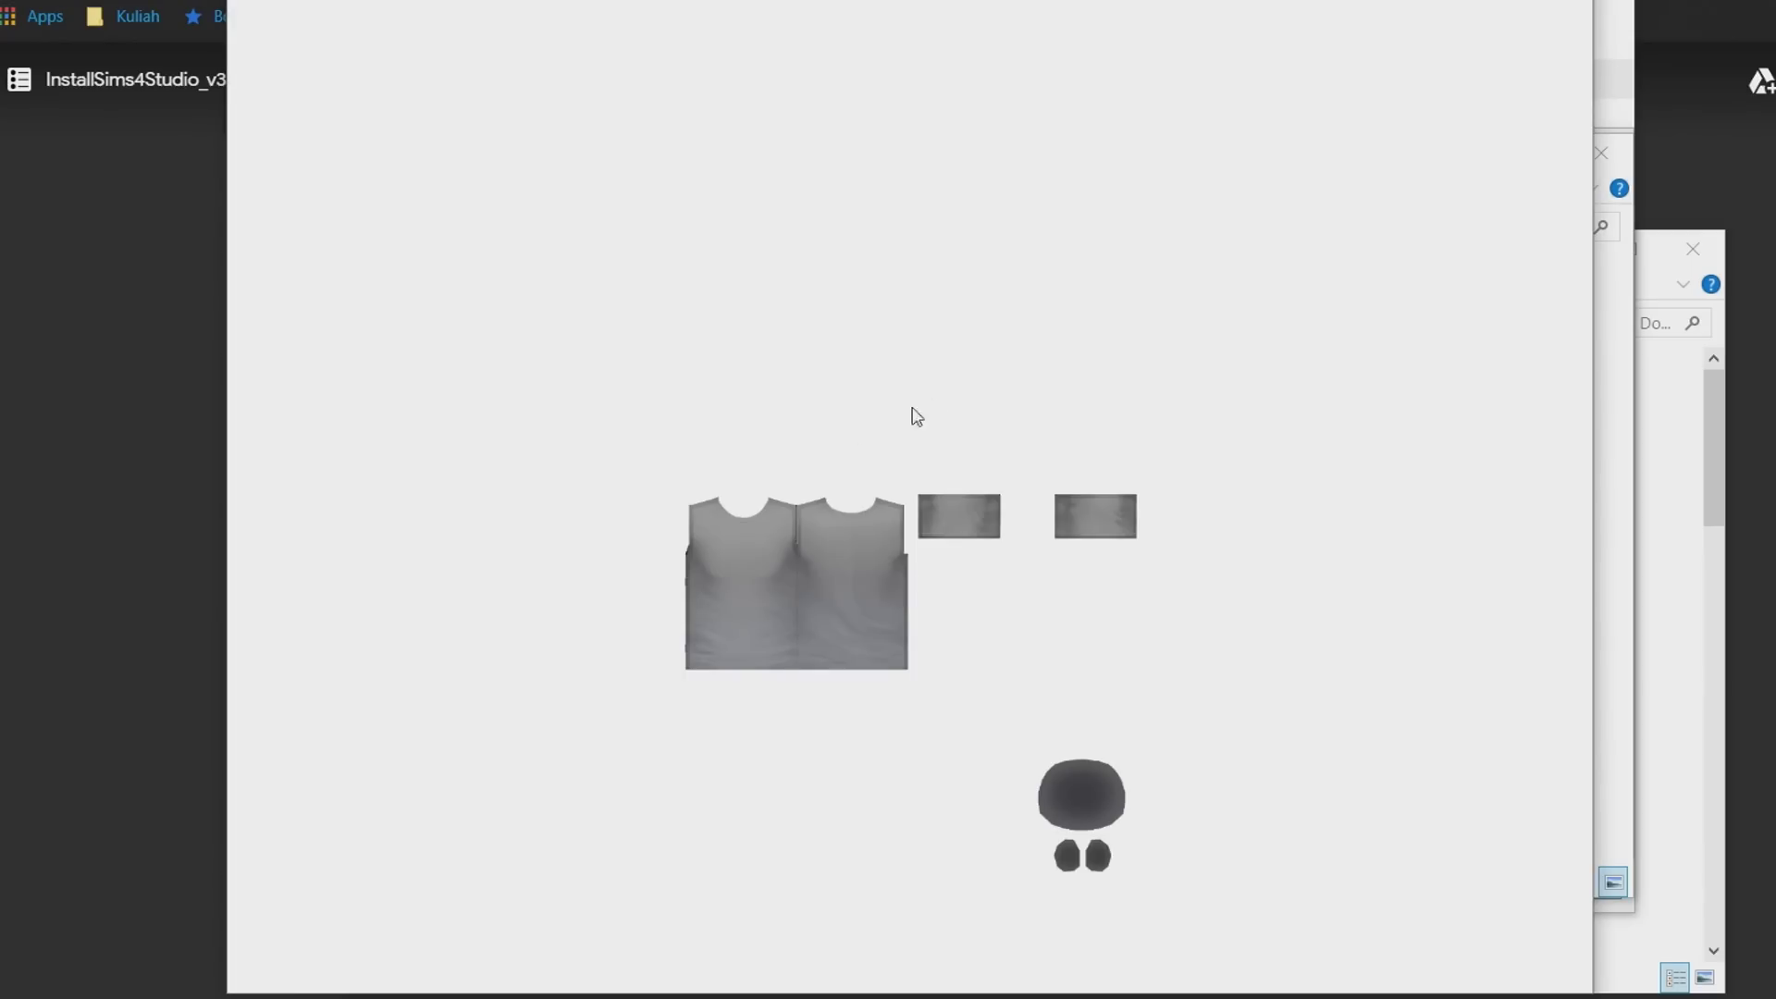
pyautogui.scroll(4, 888, 712)
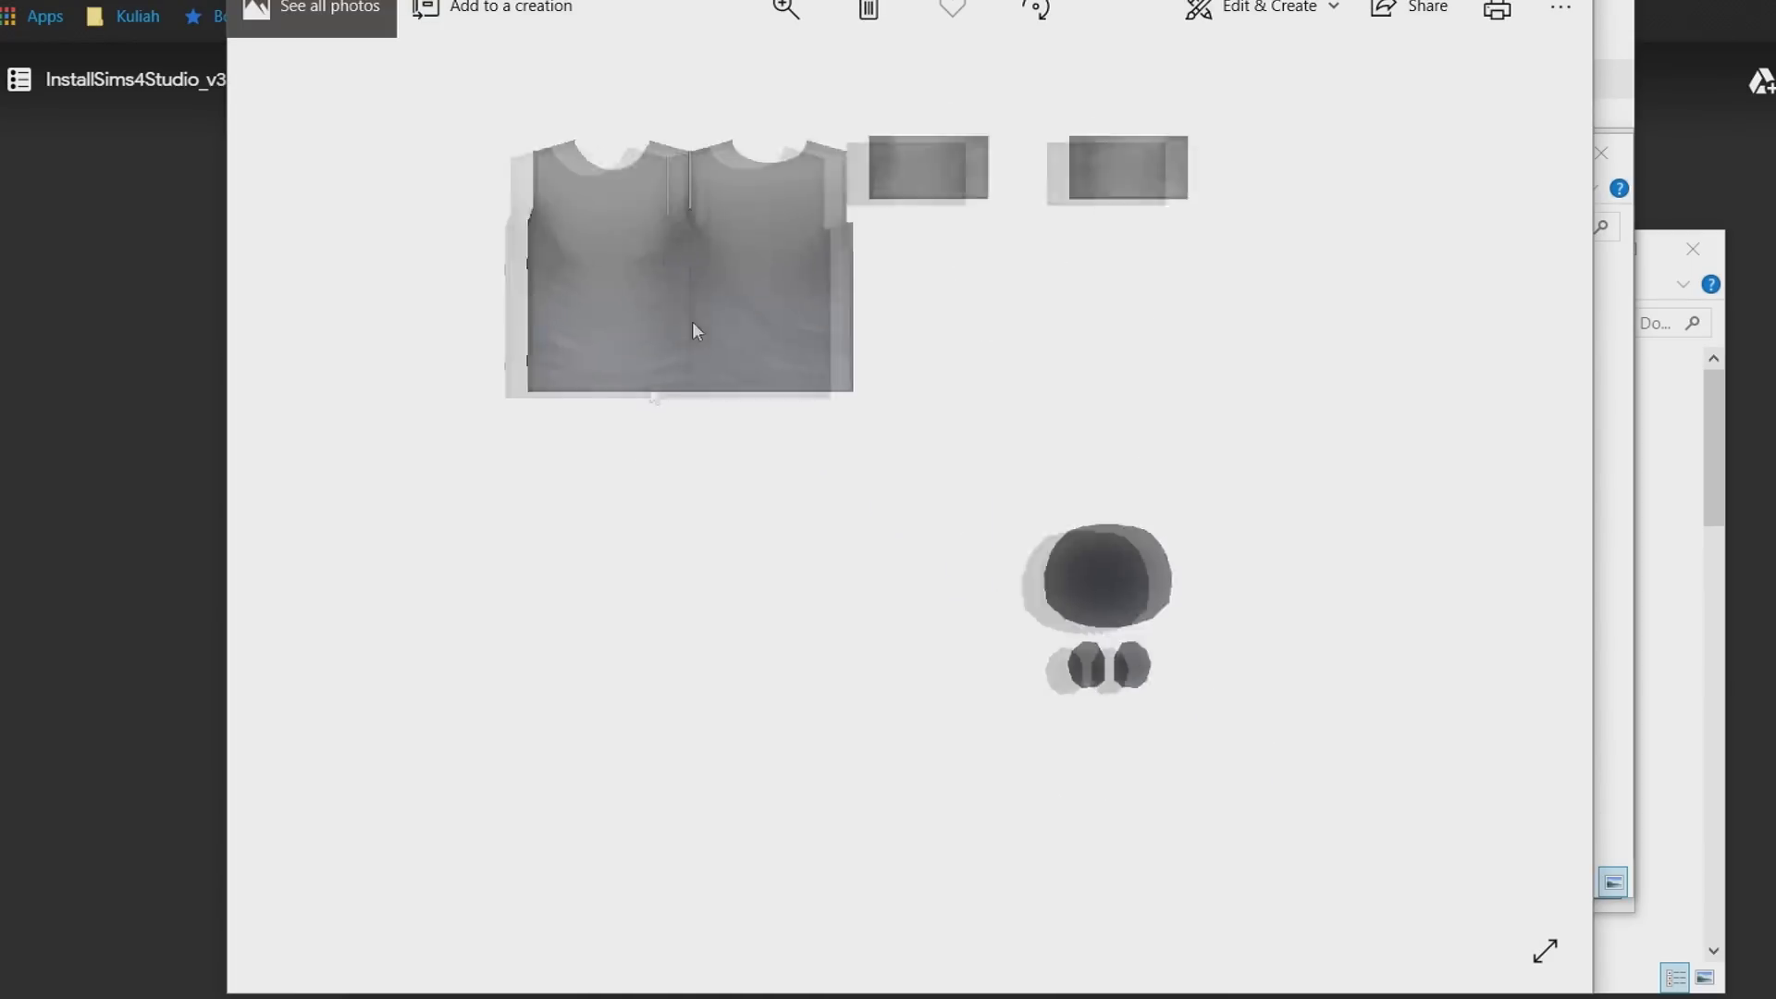
pyautogui.hotkey('alt', 'F4')
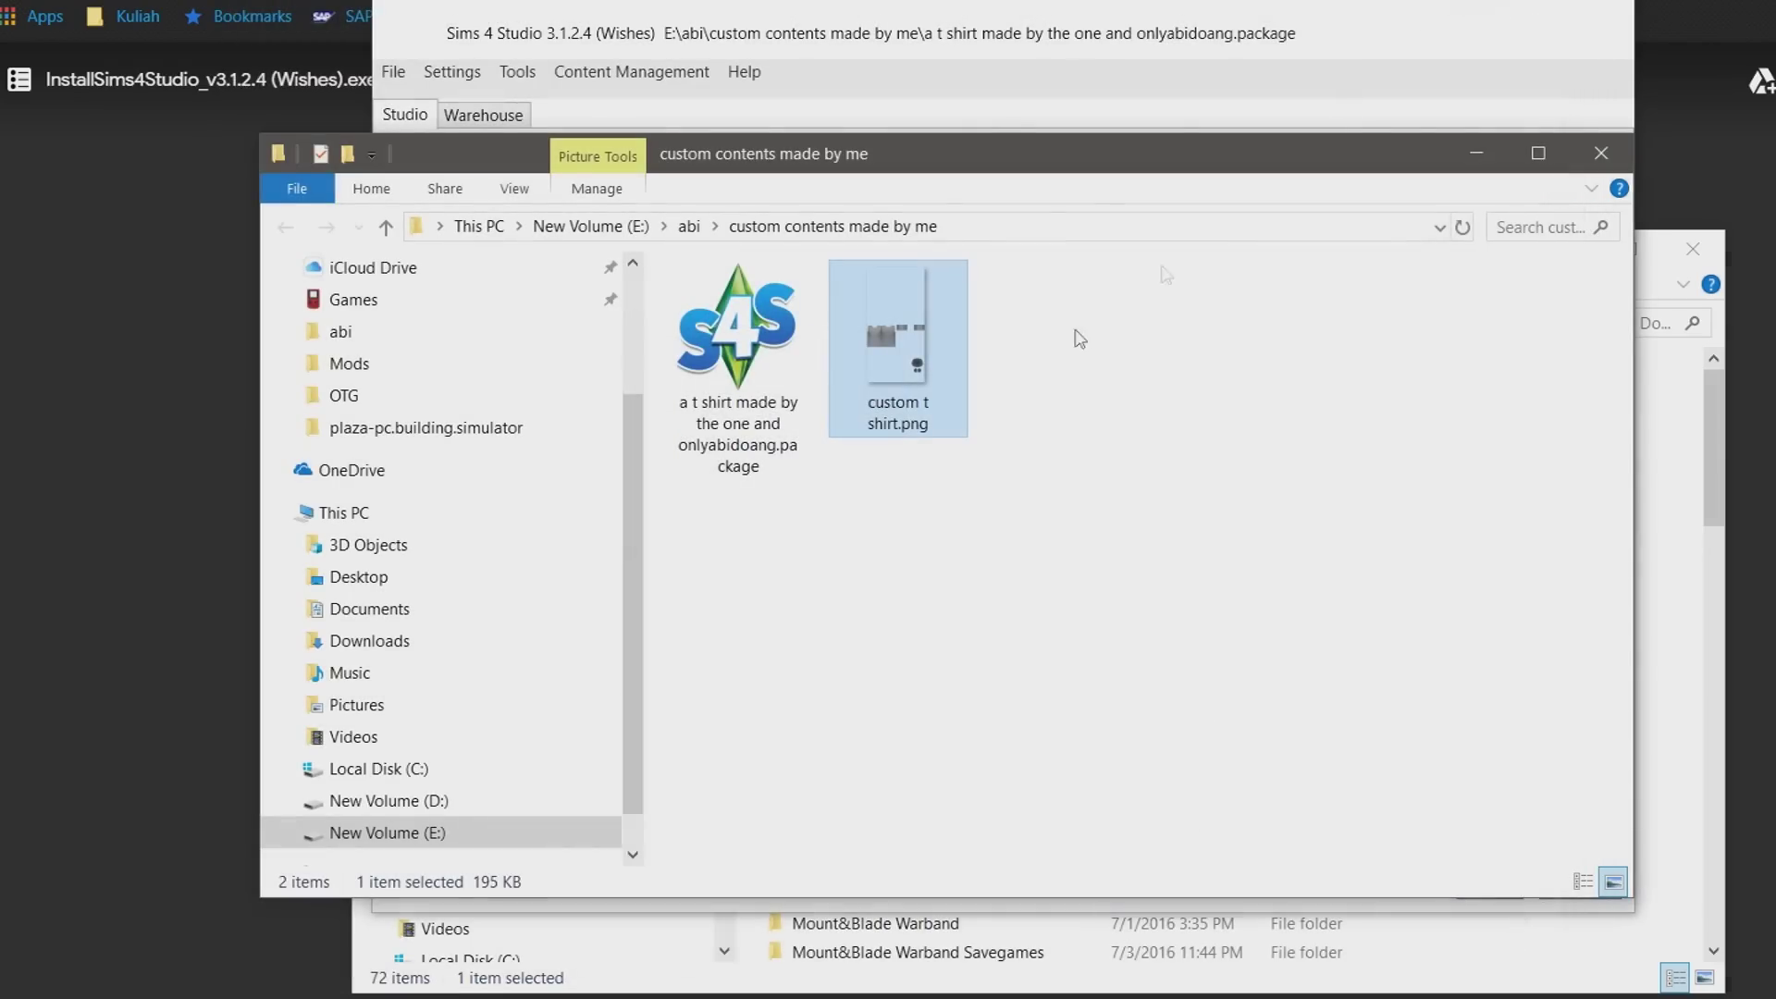
pyautogui.rightClick(929, 357)
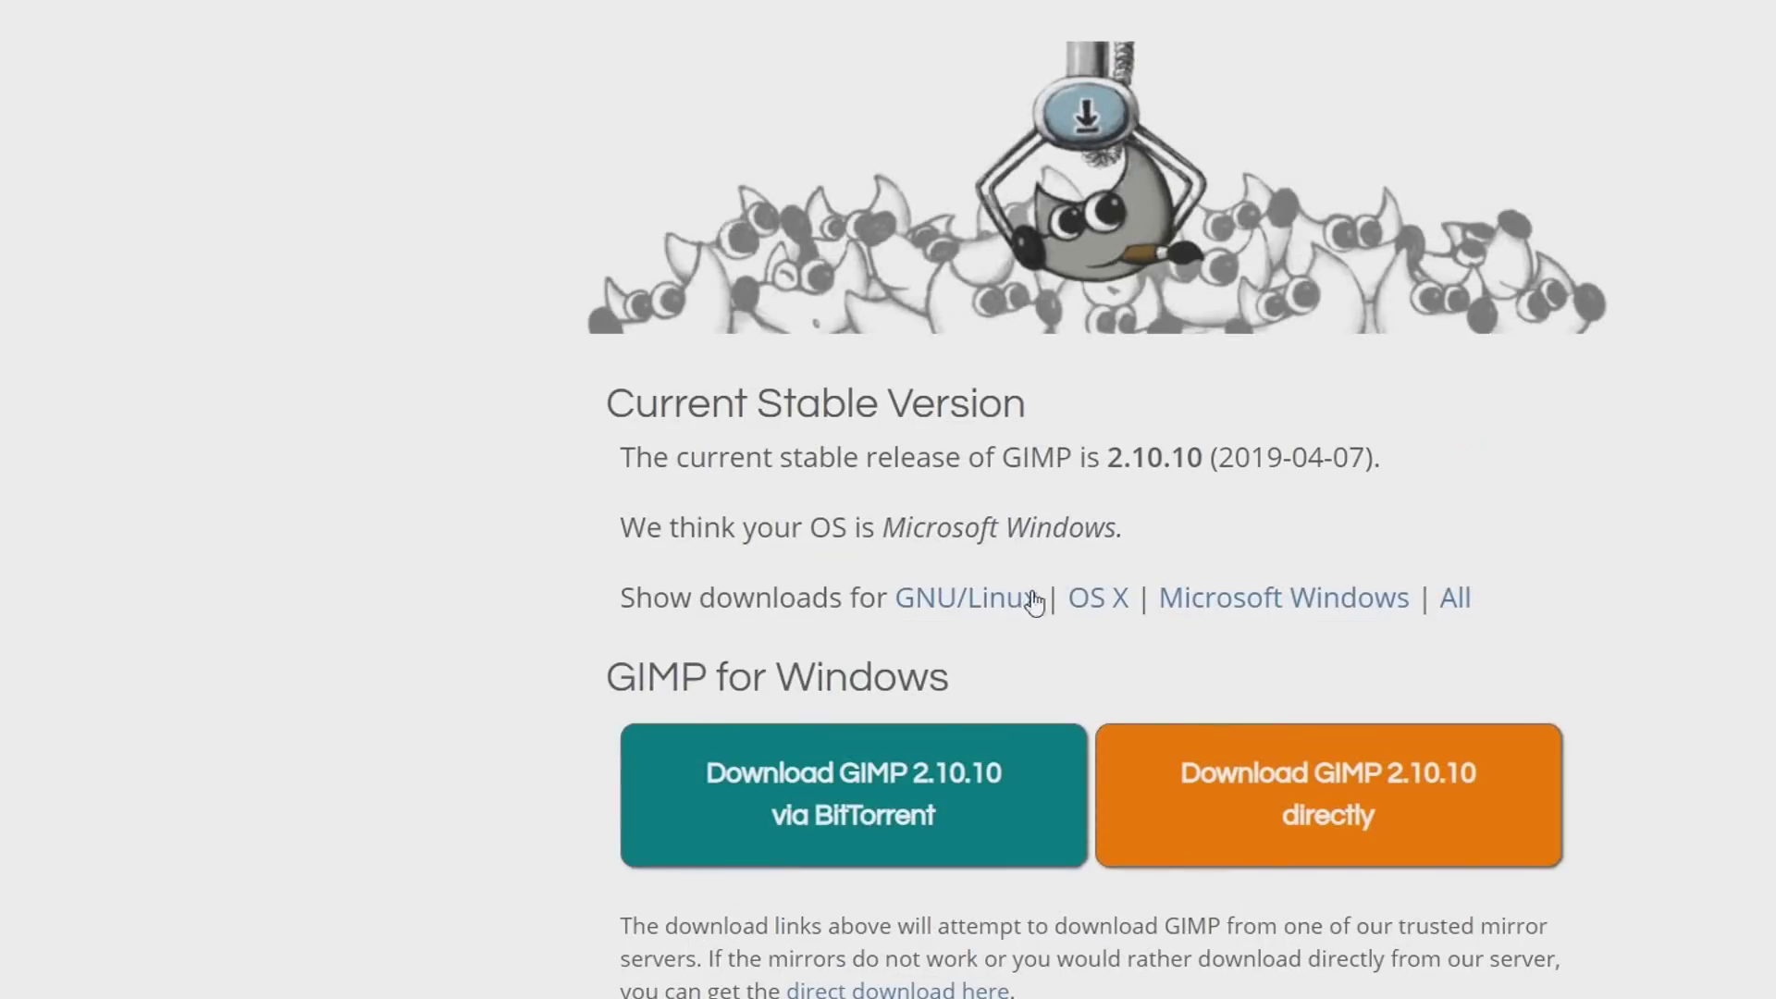
# - On the Microsoft Windows downloads, start the direct download of gimp-2.10.10-setup.exe
pyautogui.click(1088, 612)
pyautogui.click(1241, 614)
pyautogui.click(1381, 826)
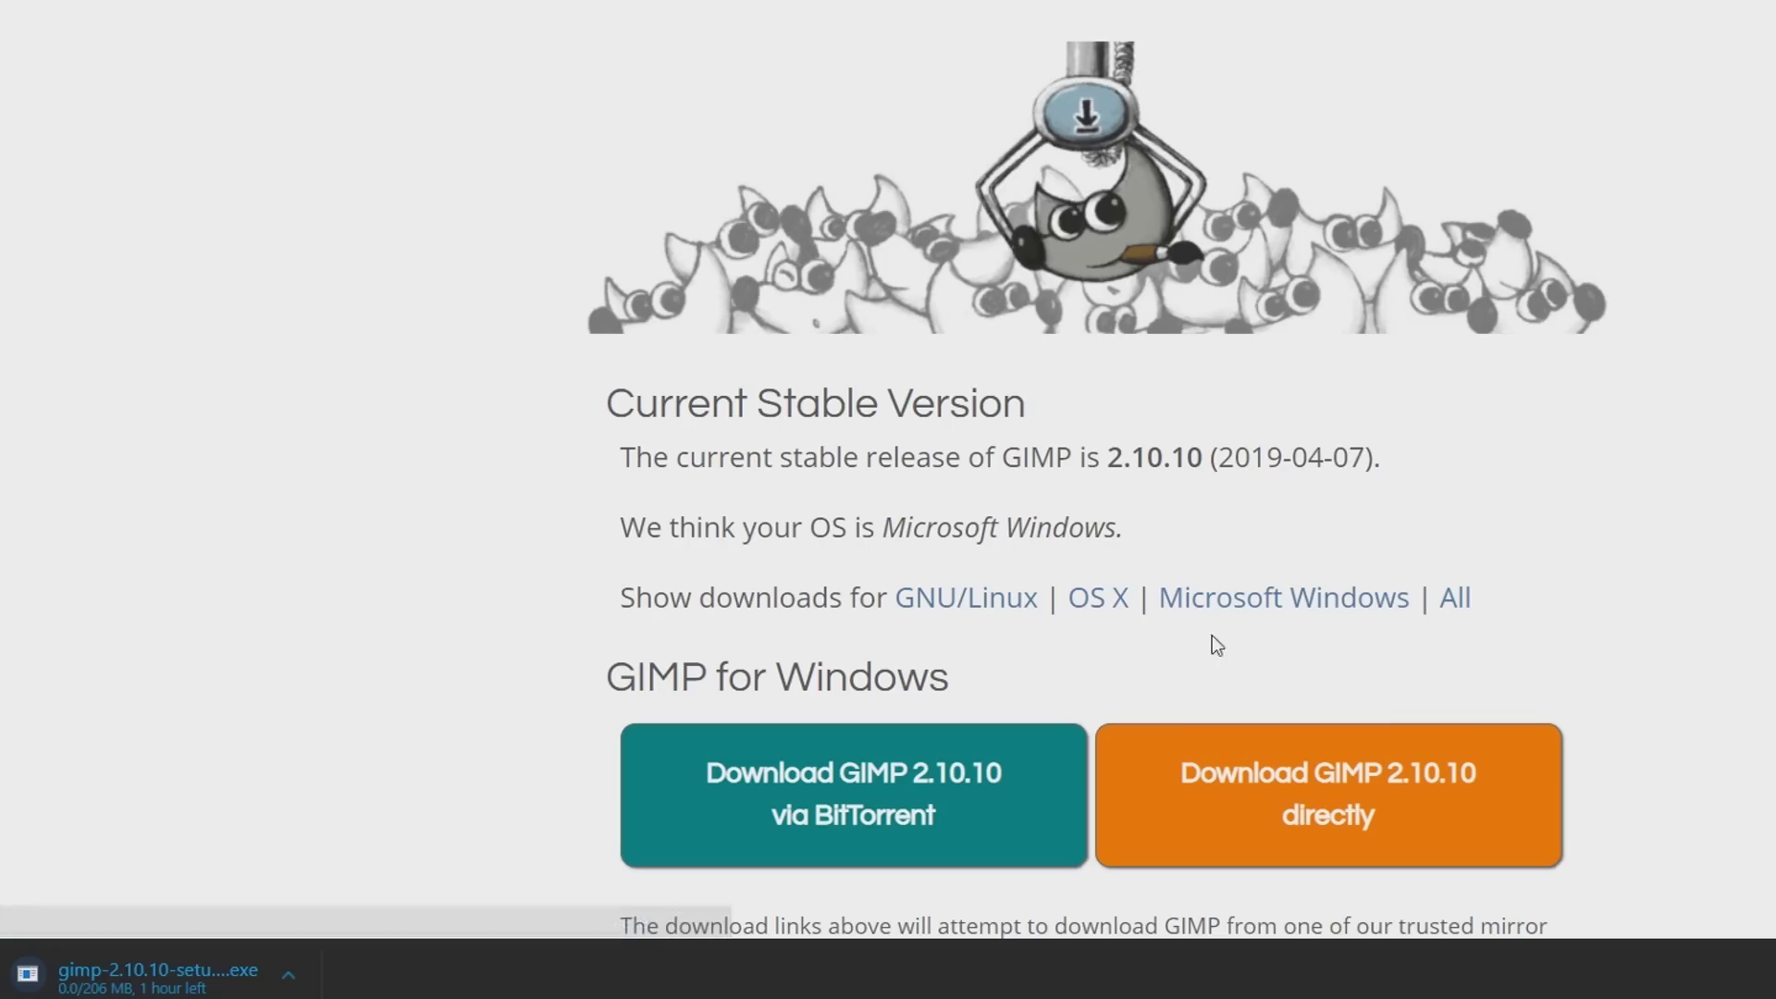
# - Run the GIMP 2.10.10 setup with all default options into C:\Program Files\GIMP 2 and finish
pyautogui.click(245, 973)
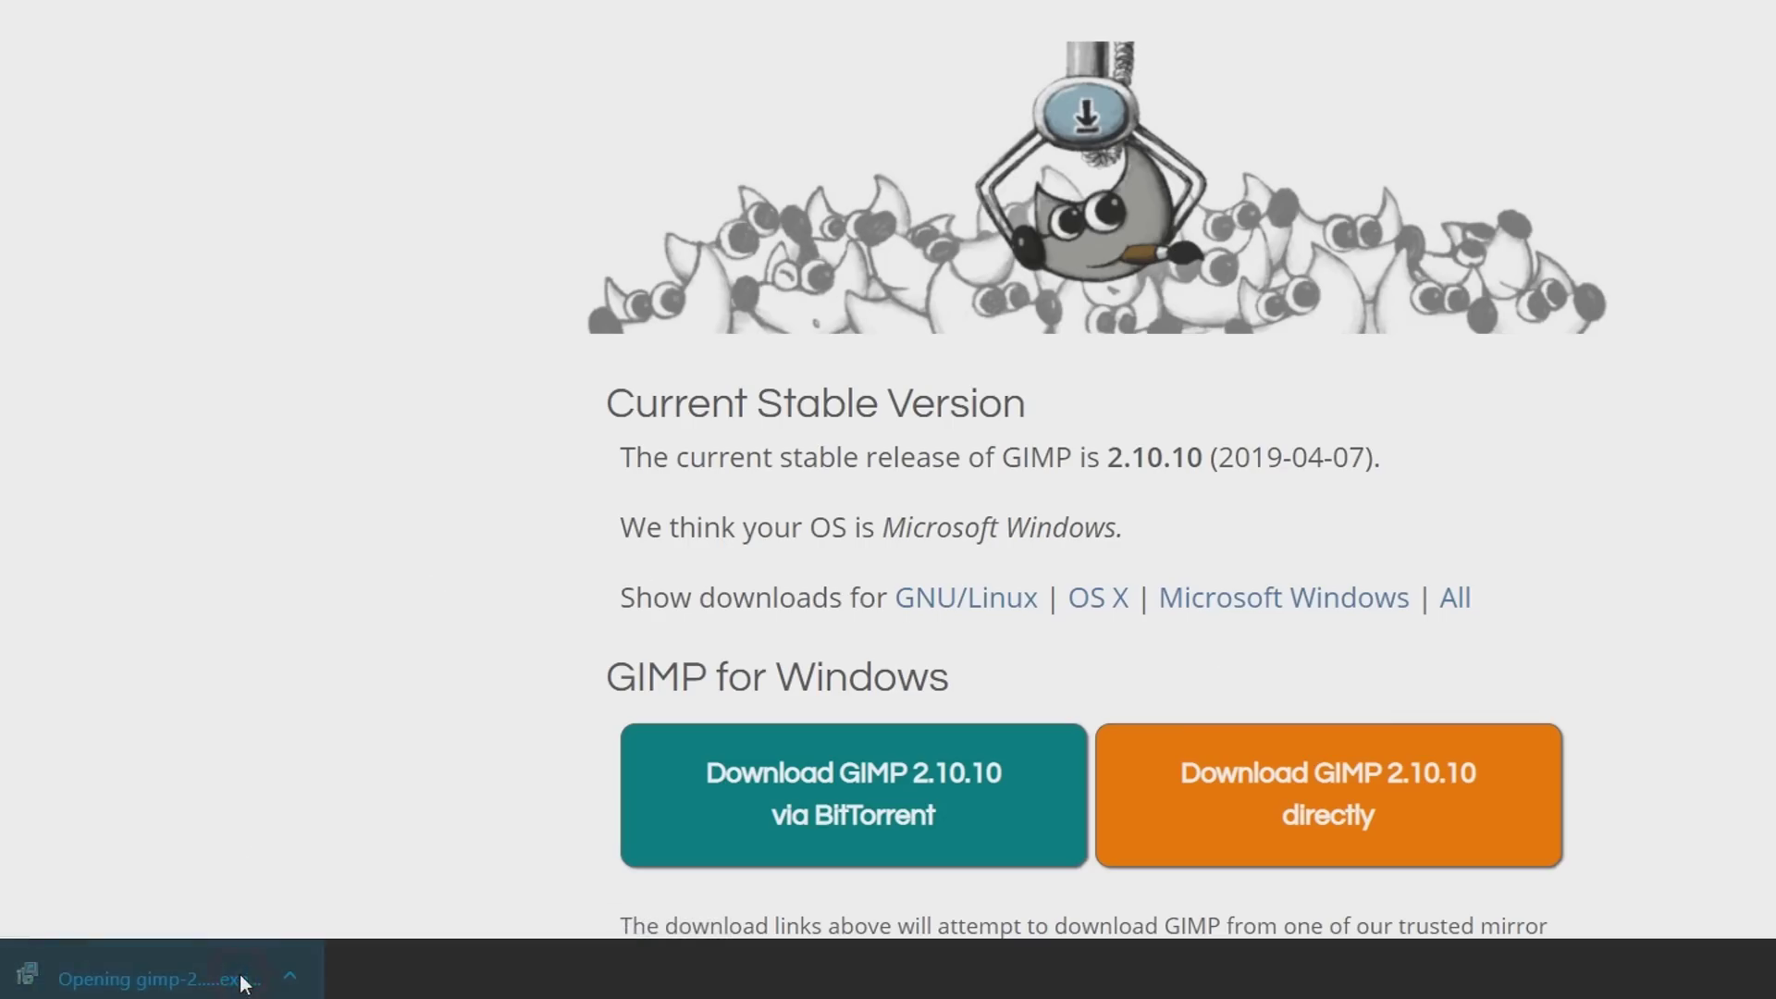
pyautogui.click(1132, 480)
pyautogui.click(1241, 652)
pyautogui.click(1240, 653)
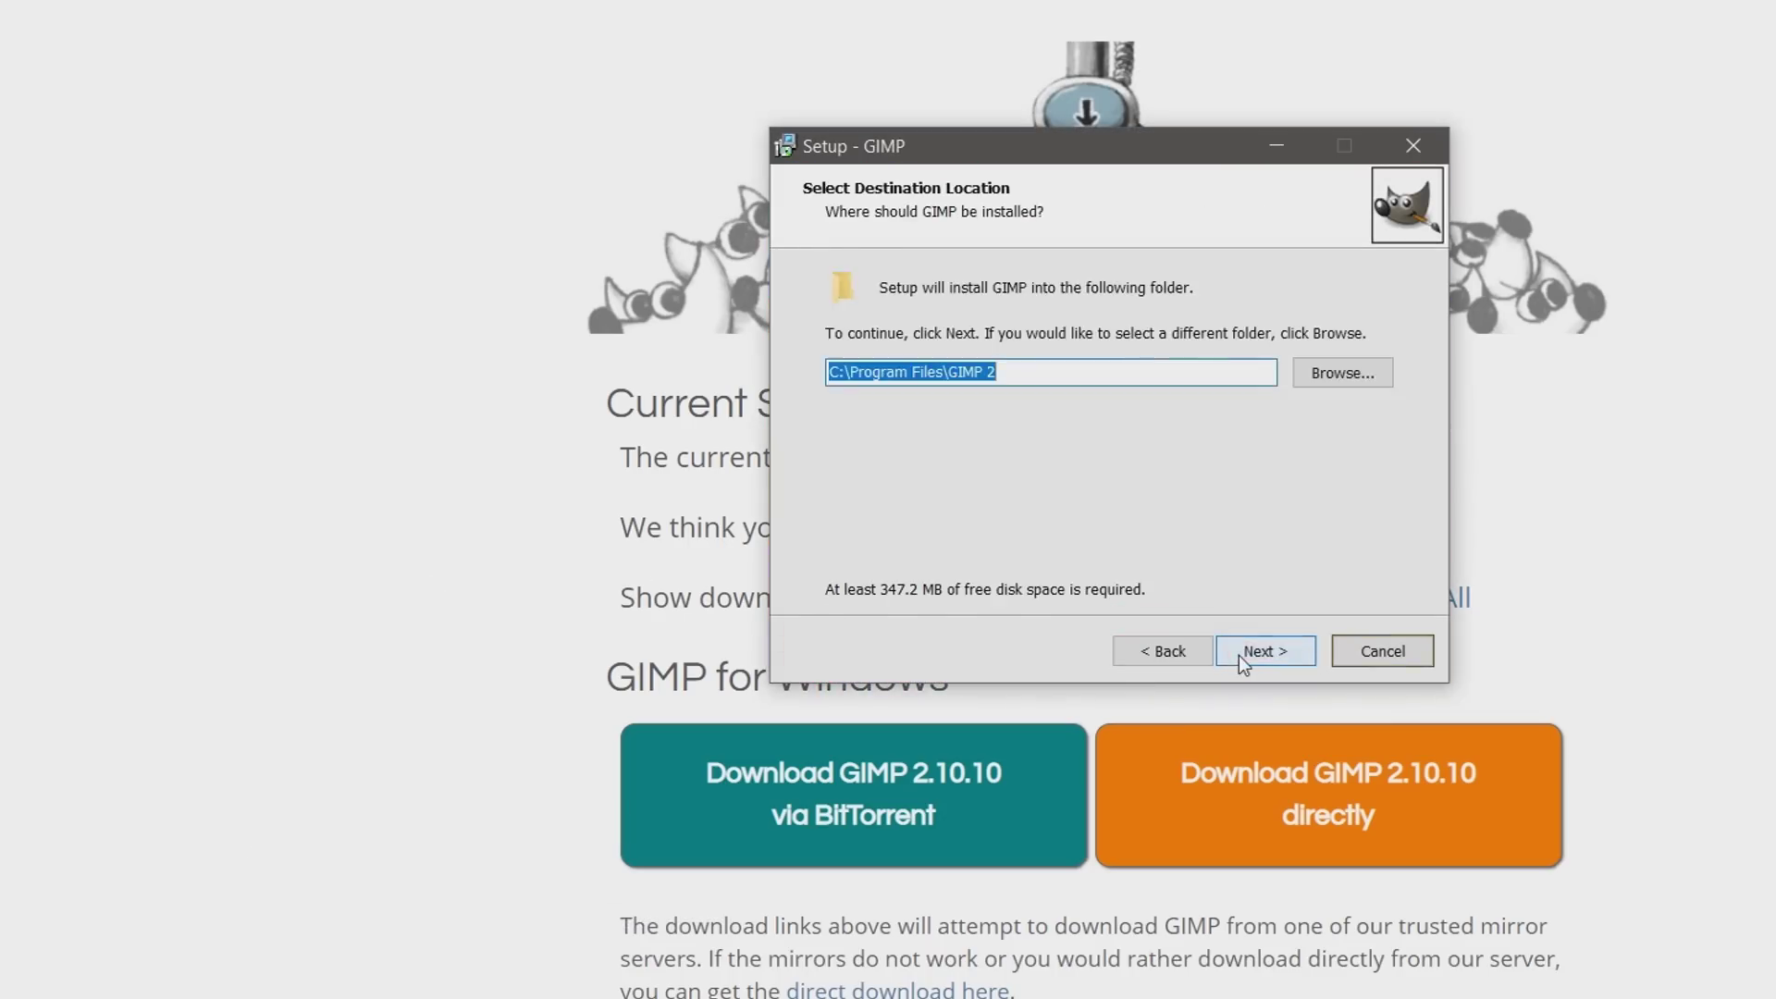
pyautogui.click(1240, 655)
pyautogui.click(1265, 651)
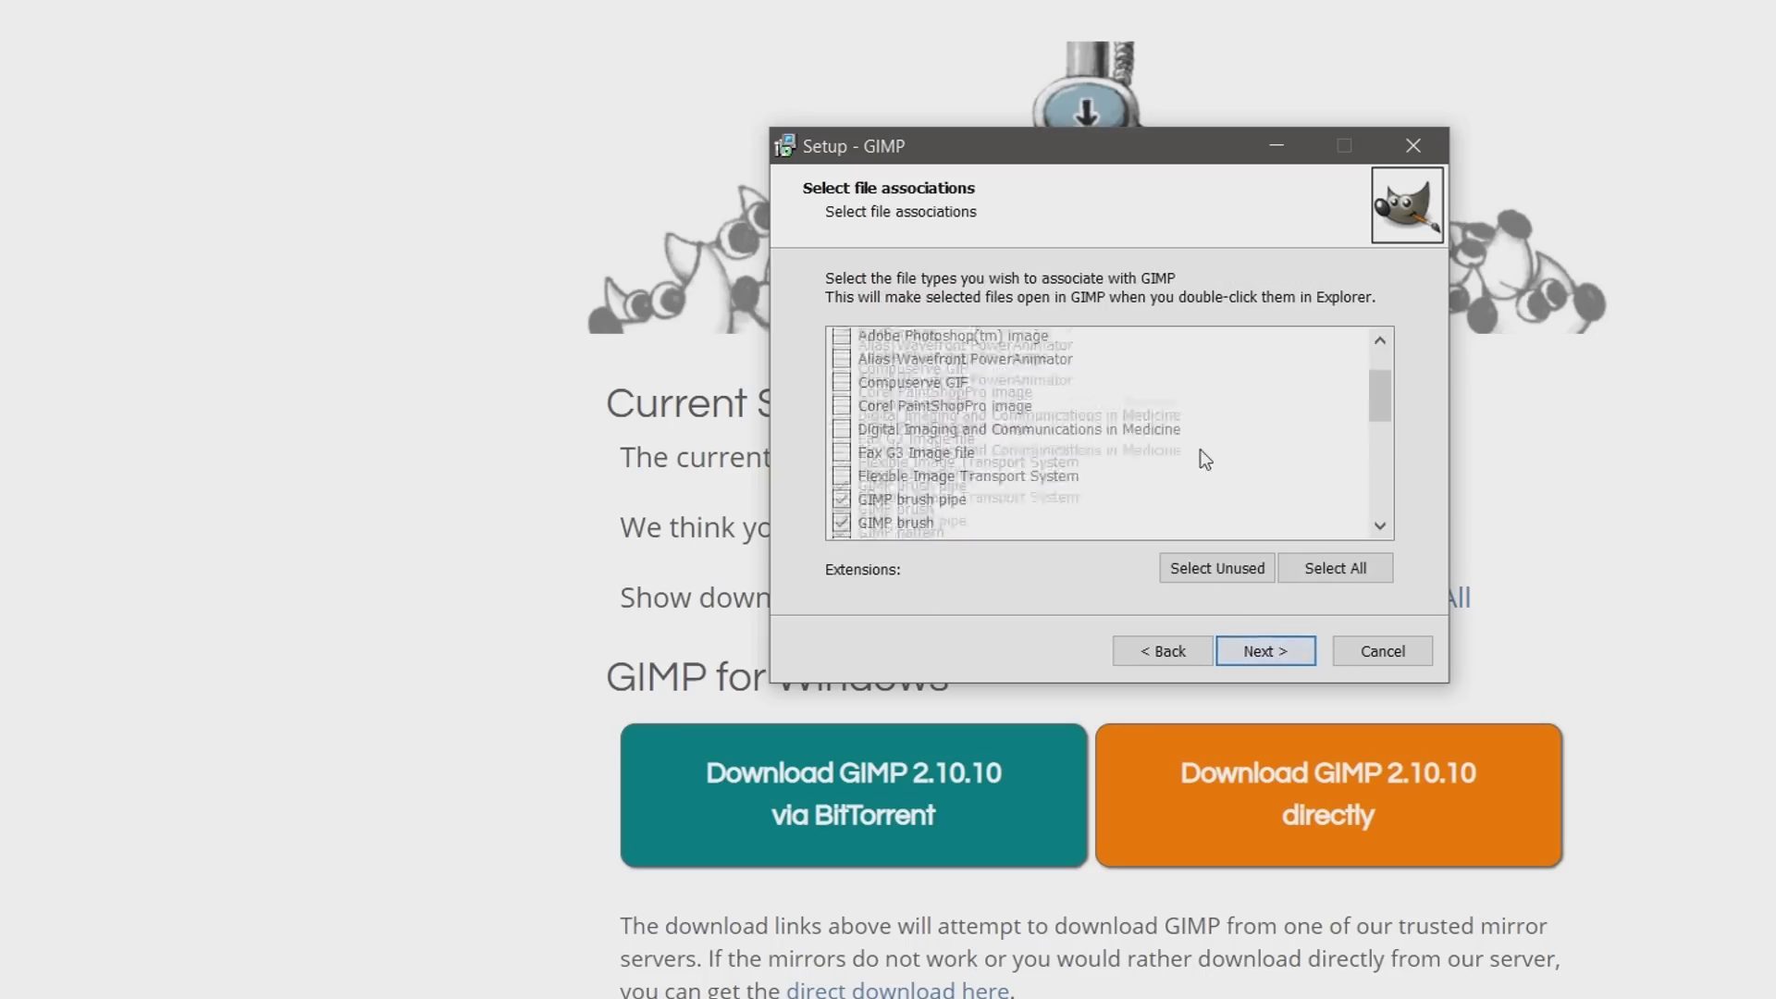
pyautogui.click(1267, 652)
pyautogui.click(1274, 652)
pyautogui.click(1274, 651)
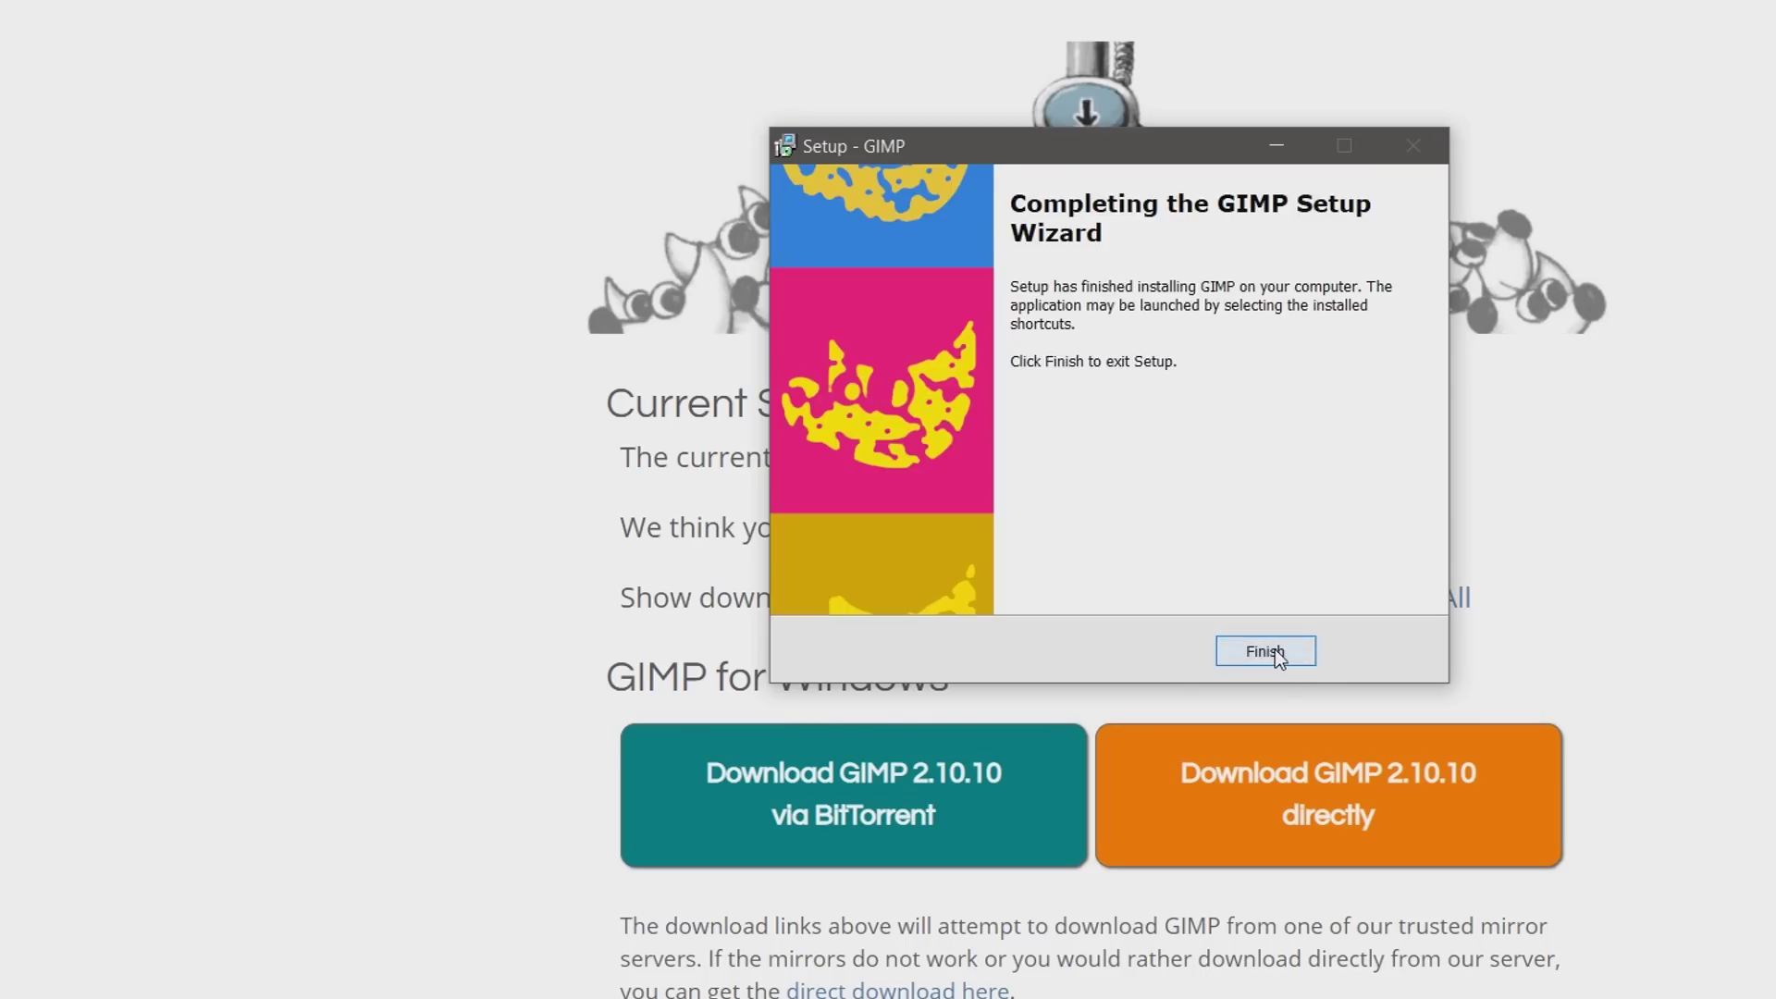
pyautogui.click(1274, 649)
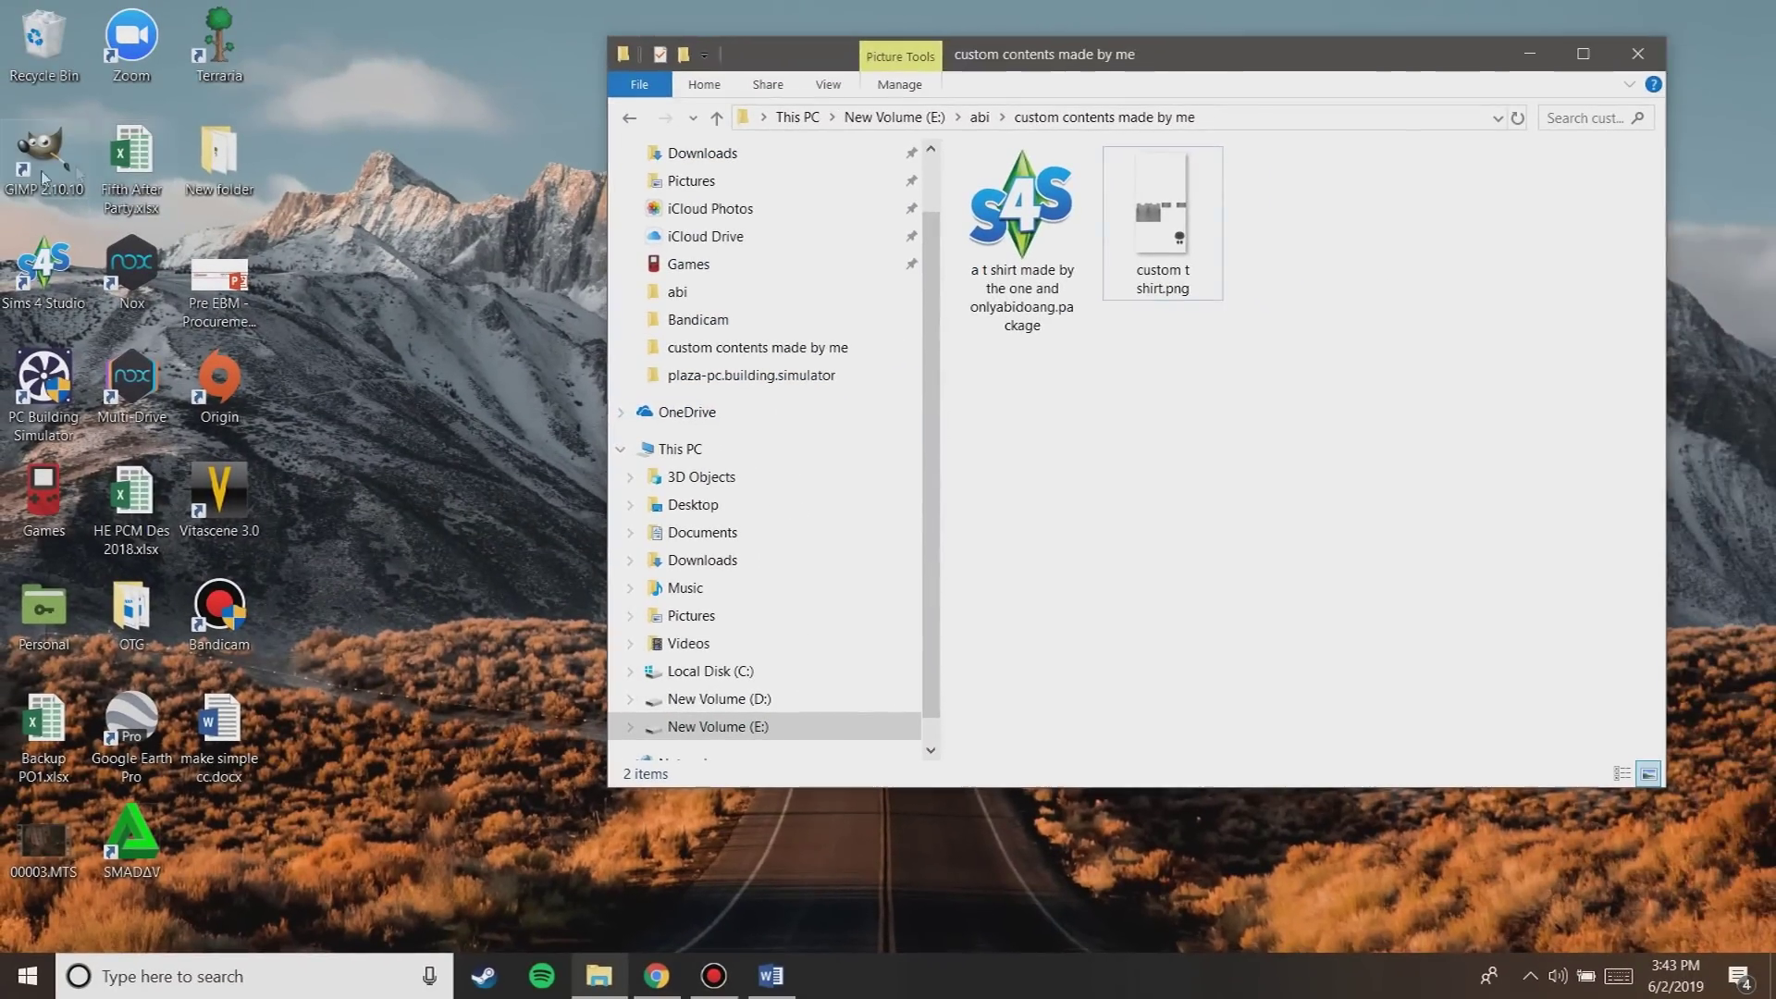
# - Launch GIMP and drag custom t shirt.png from the custom contents made by me folder into it
pyautogui.click(33, 183)
pyautogui.doubleClick(37, 185)
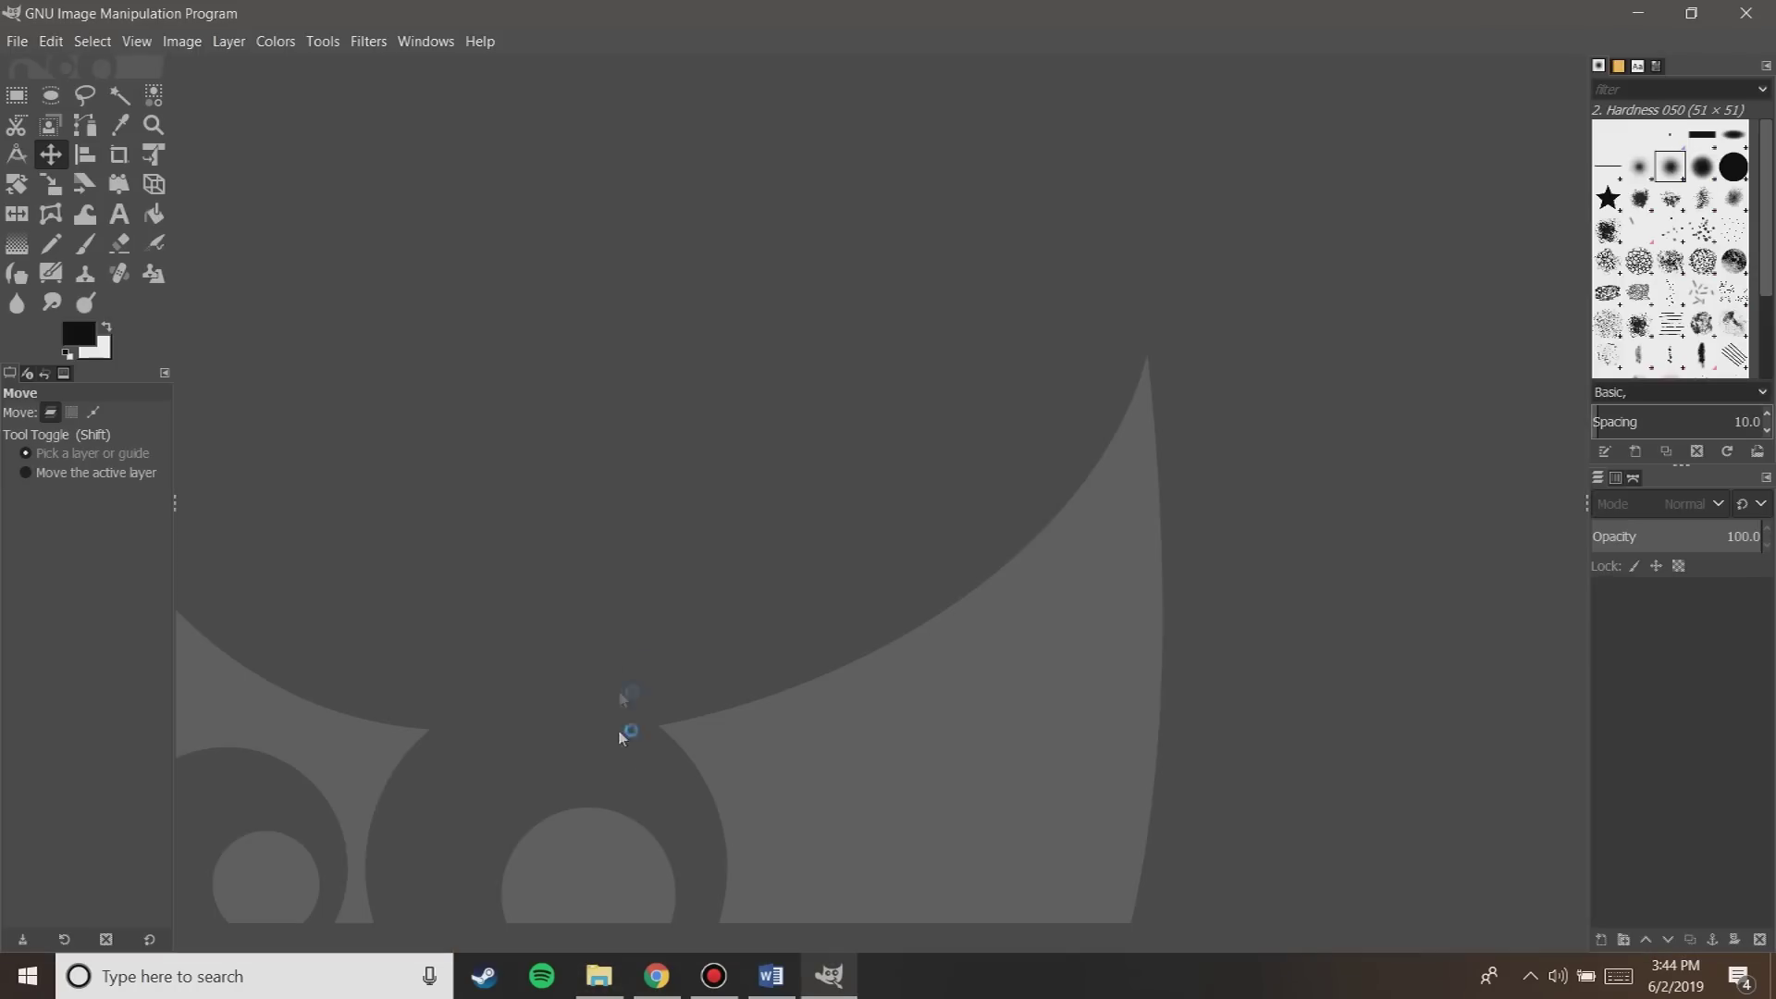
pyautogui.click(600, 976)
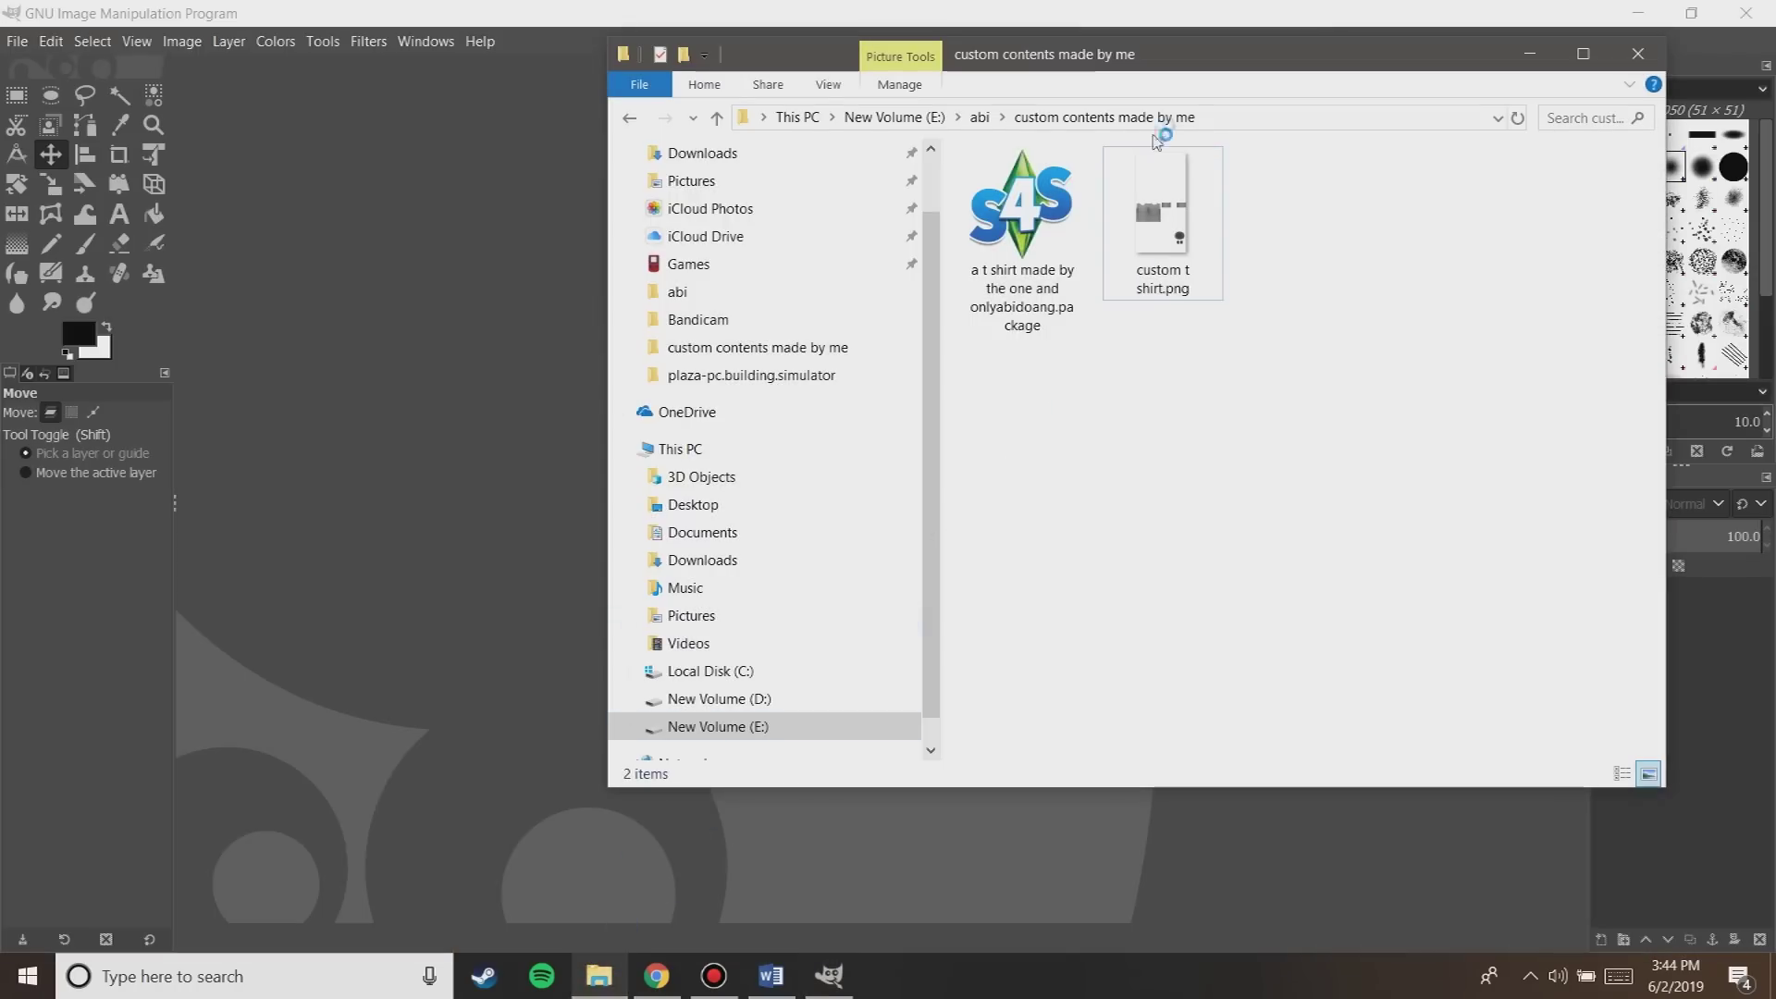
pyautogui.moveTo(1193, 55); pyautogui.dragTo(1260, 71)
pyautogui.moveTo(1228, 231); pyautogui.dragTo(582, 371)
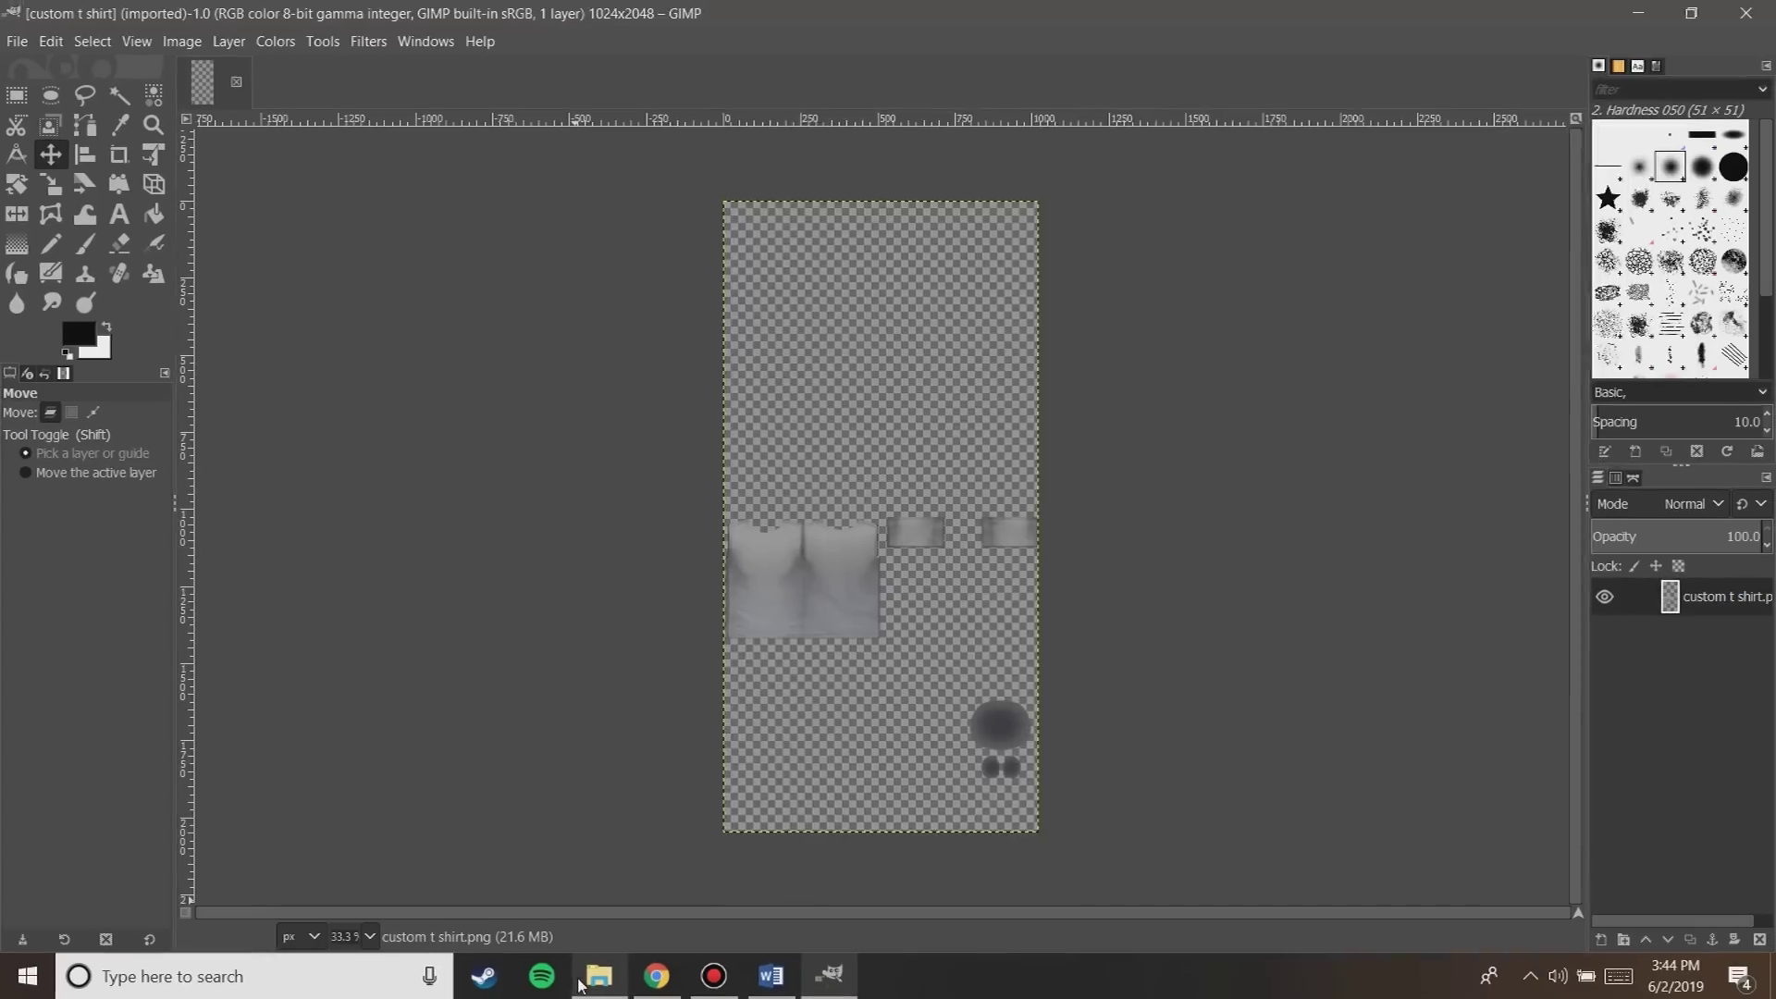
# - Drag the cat photo 1559368194921.jpg onto the canvas as a second layer over the texture
pyautogui.click(583, 980)
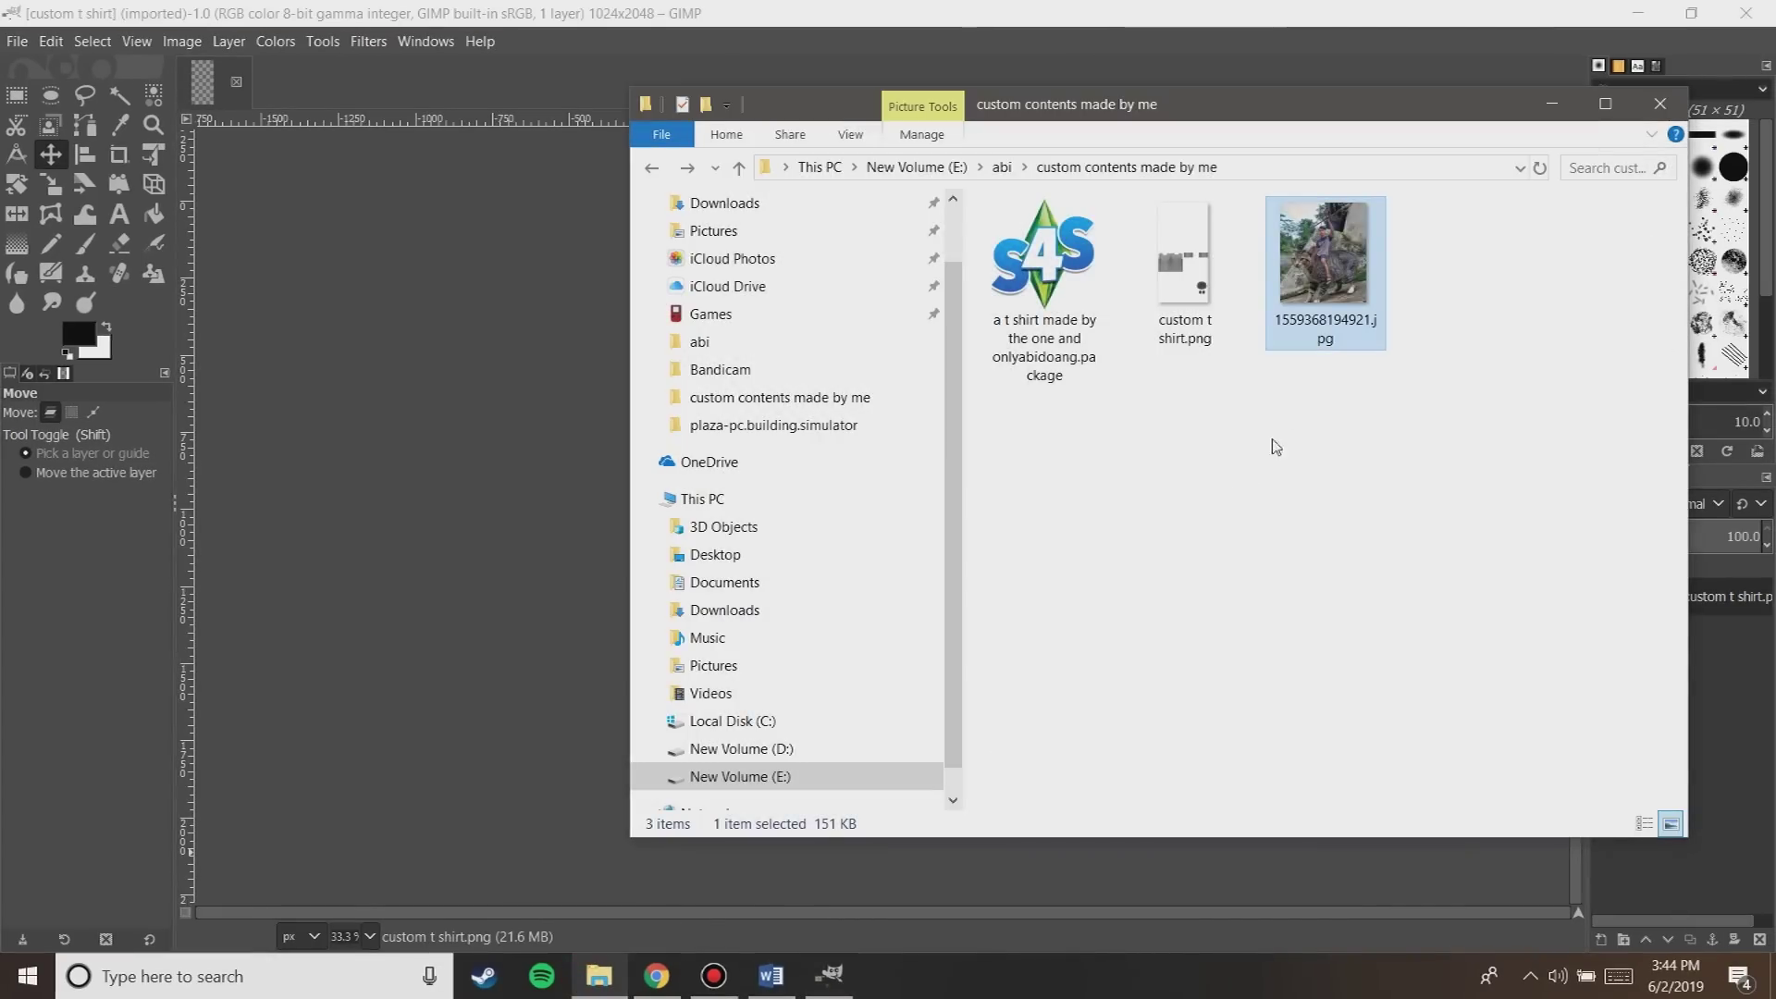
pyautogui.moveTo(1336, 296); pyautogui.dragTo(490, 535)
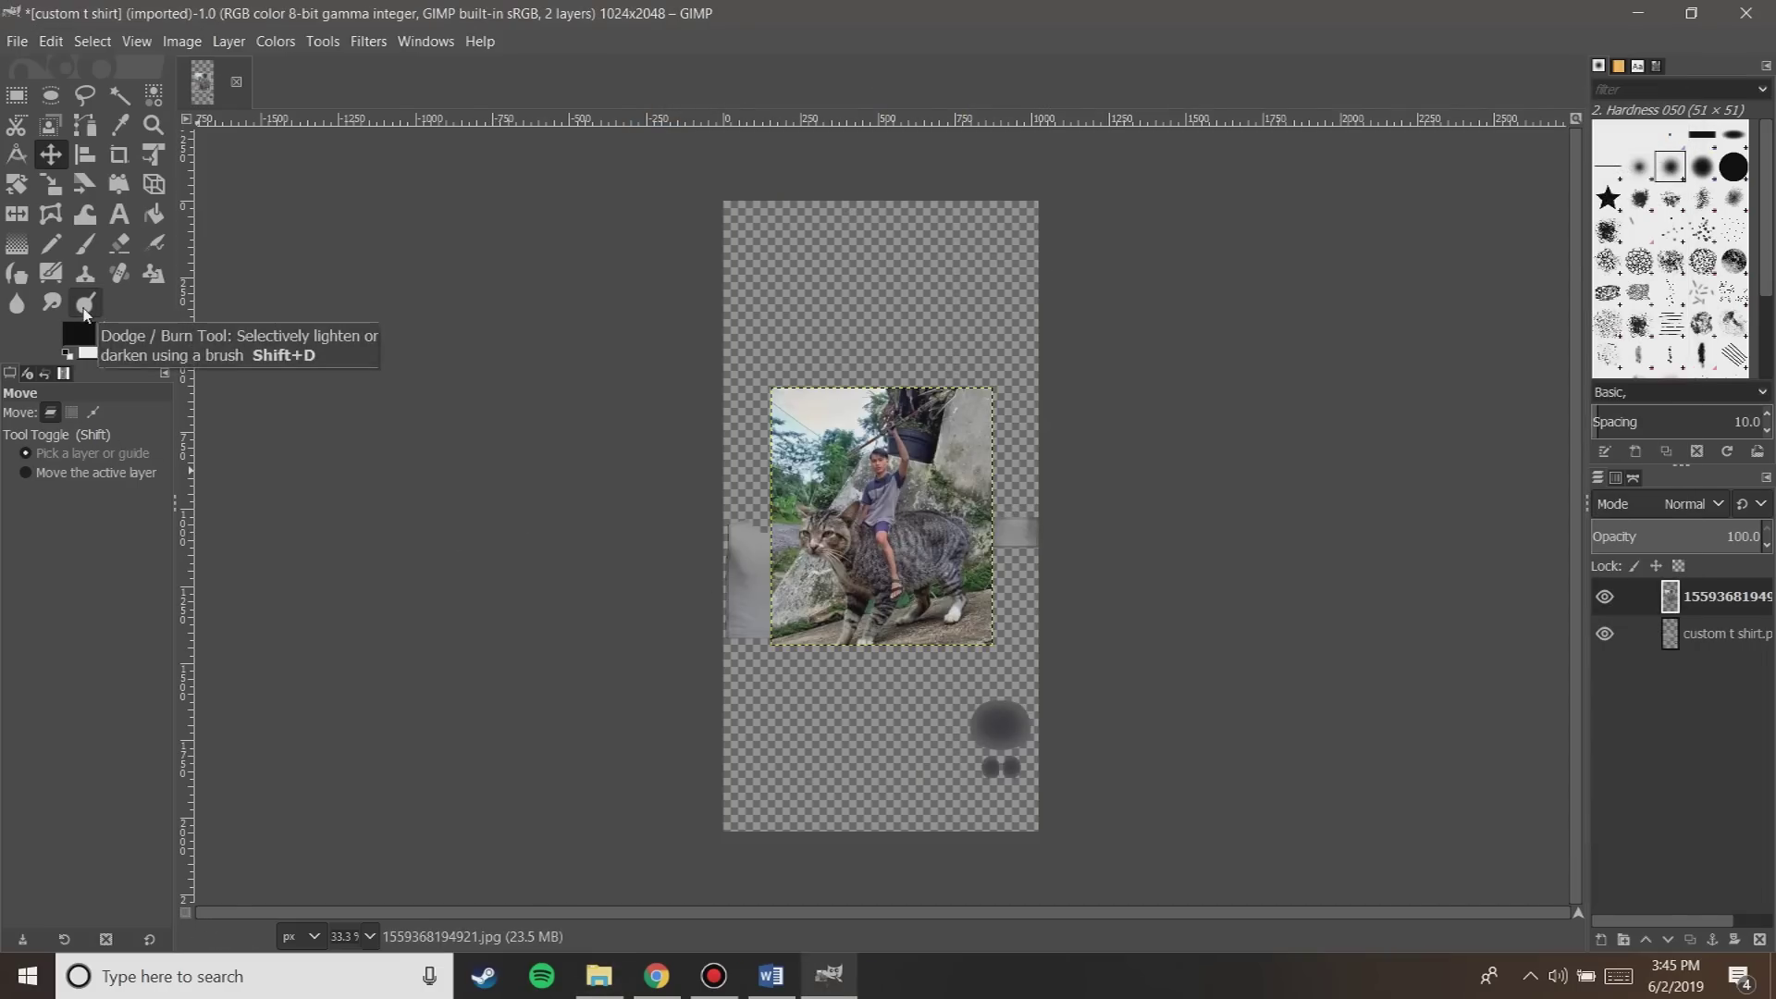
# - Zoom the view to 50% and scale the cat photo layer down to 192×223
pyautogui.press('+')
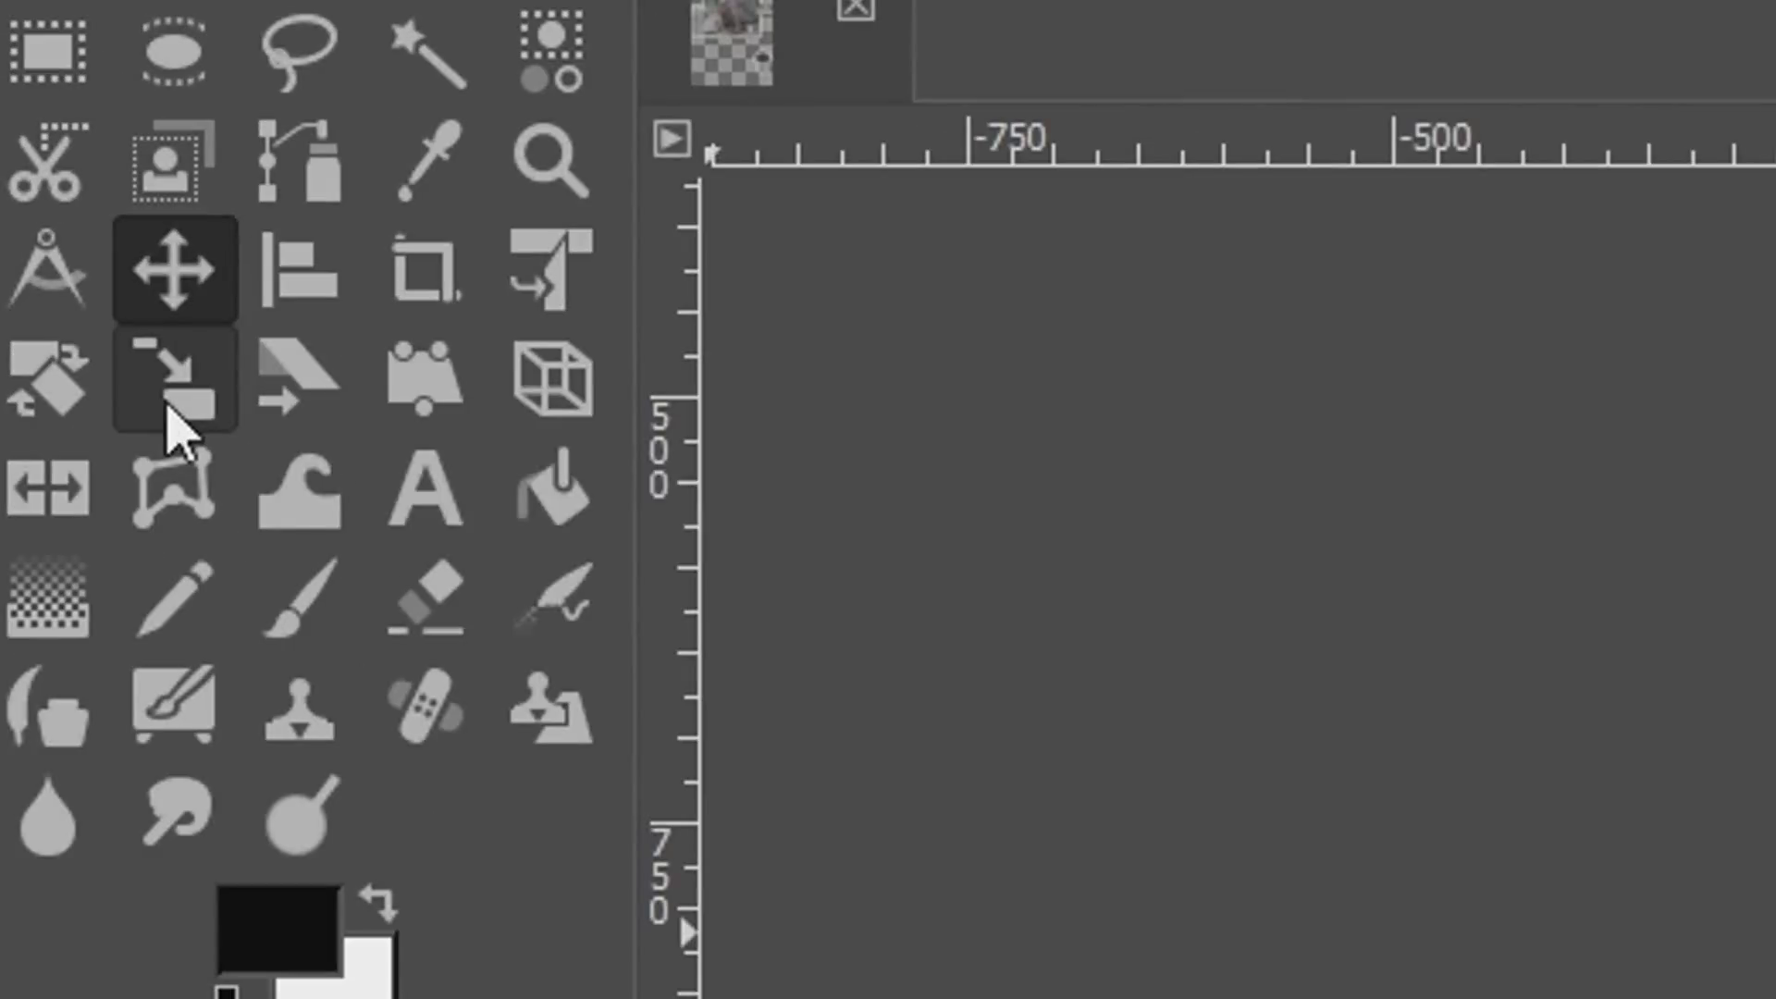
pyautogui.click(167, 407)
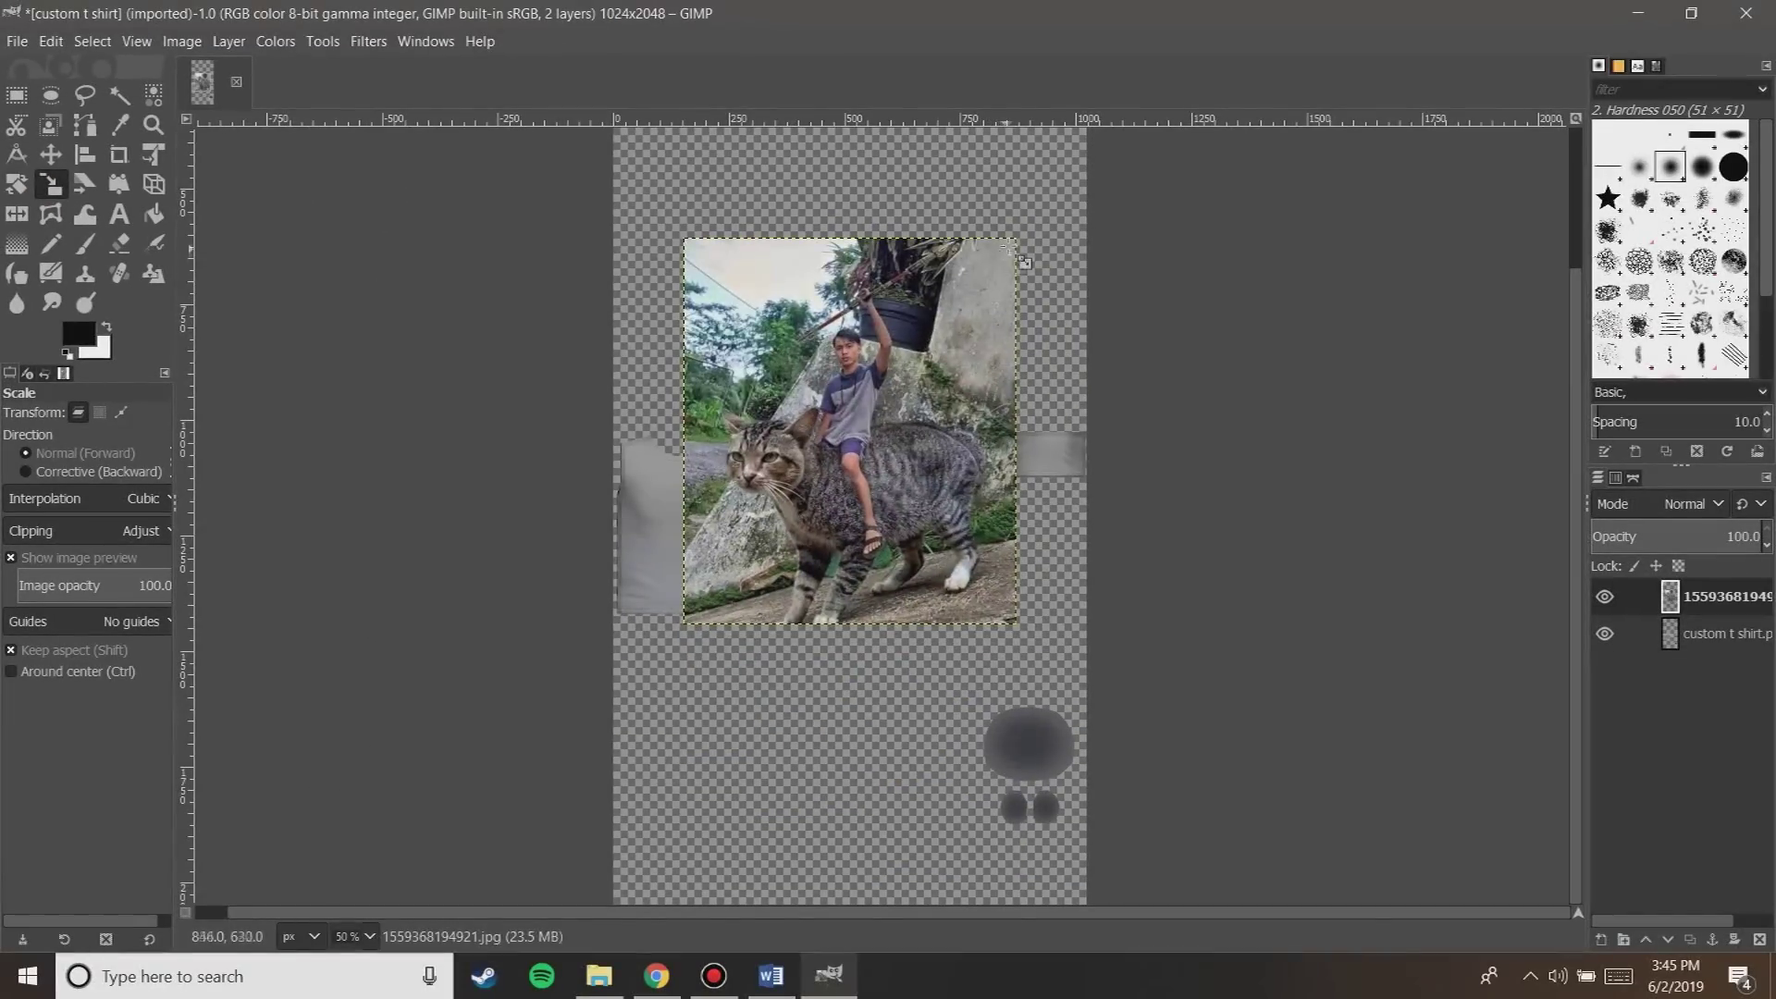
pyautogui.moveTo(1024, 262); pyautogui.dragTo(773, 524)
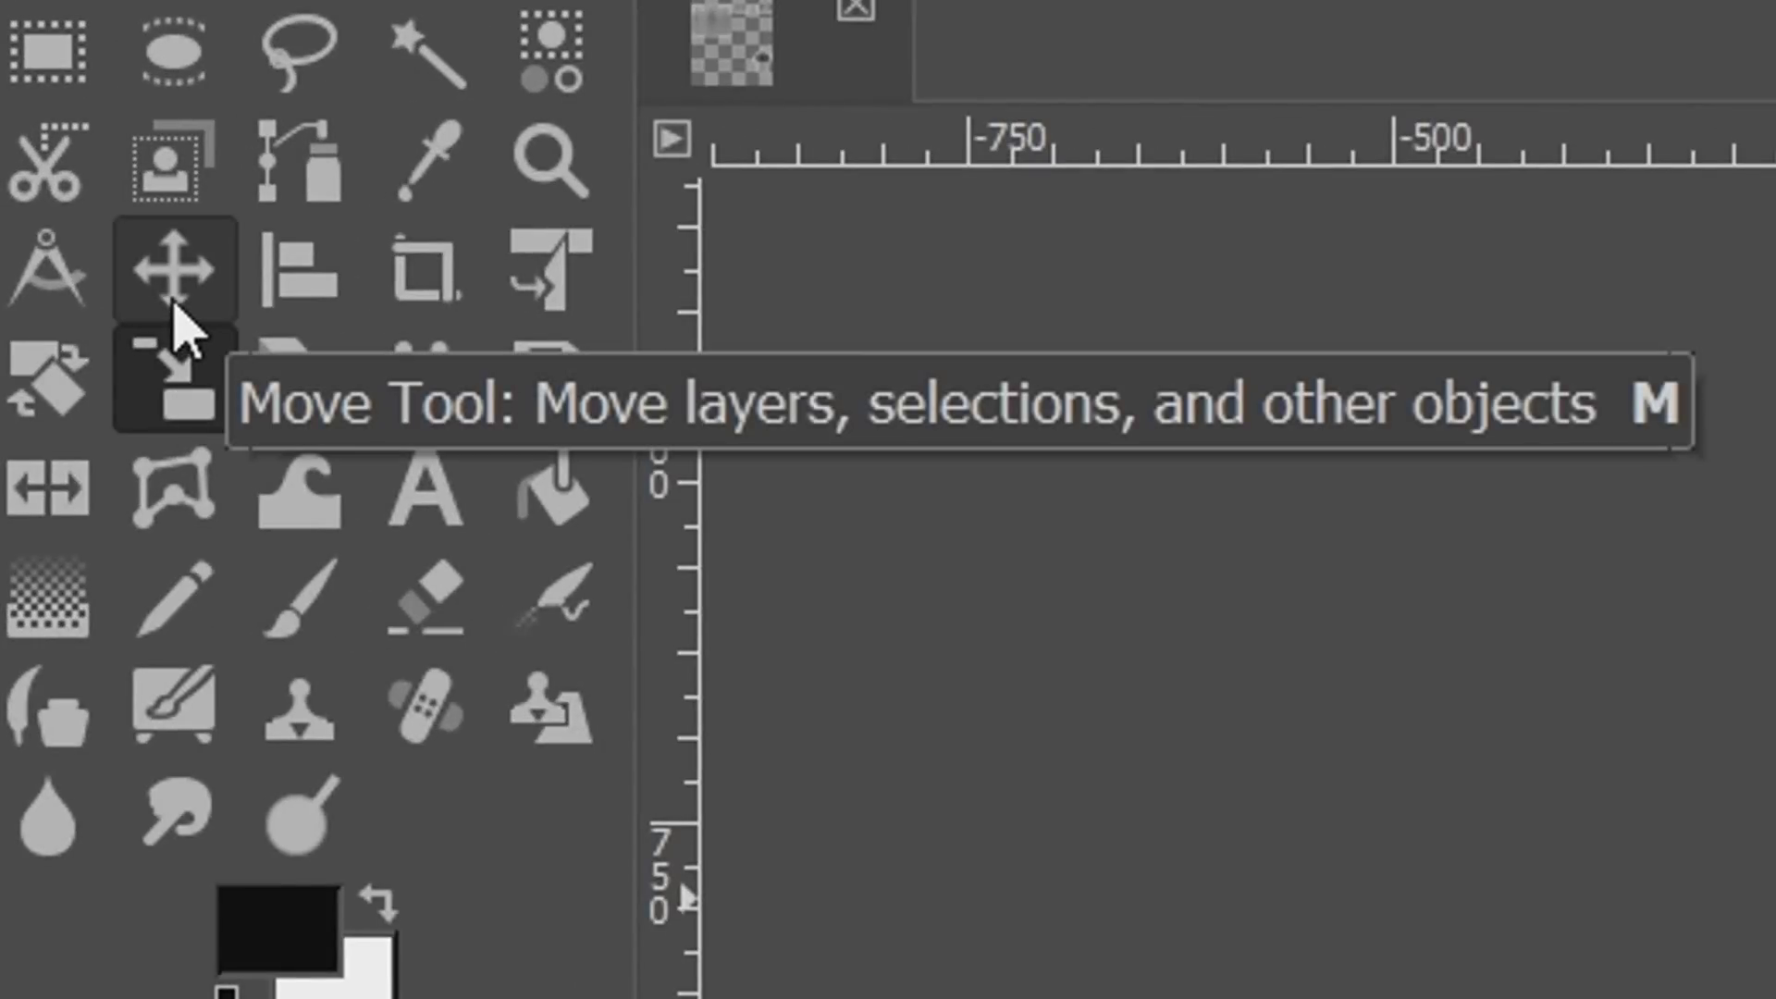
pyautogui.click(174, 305)
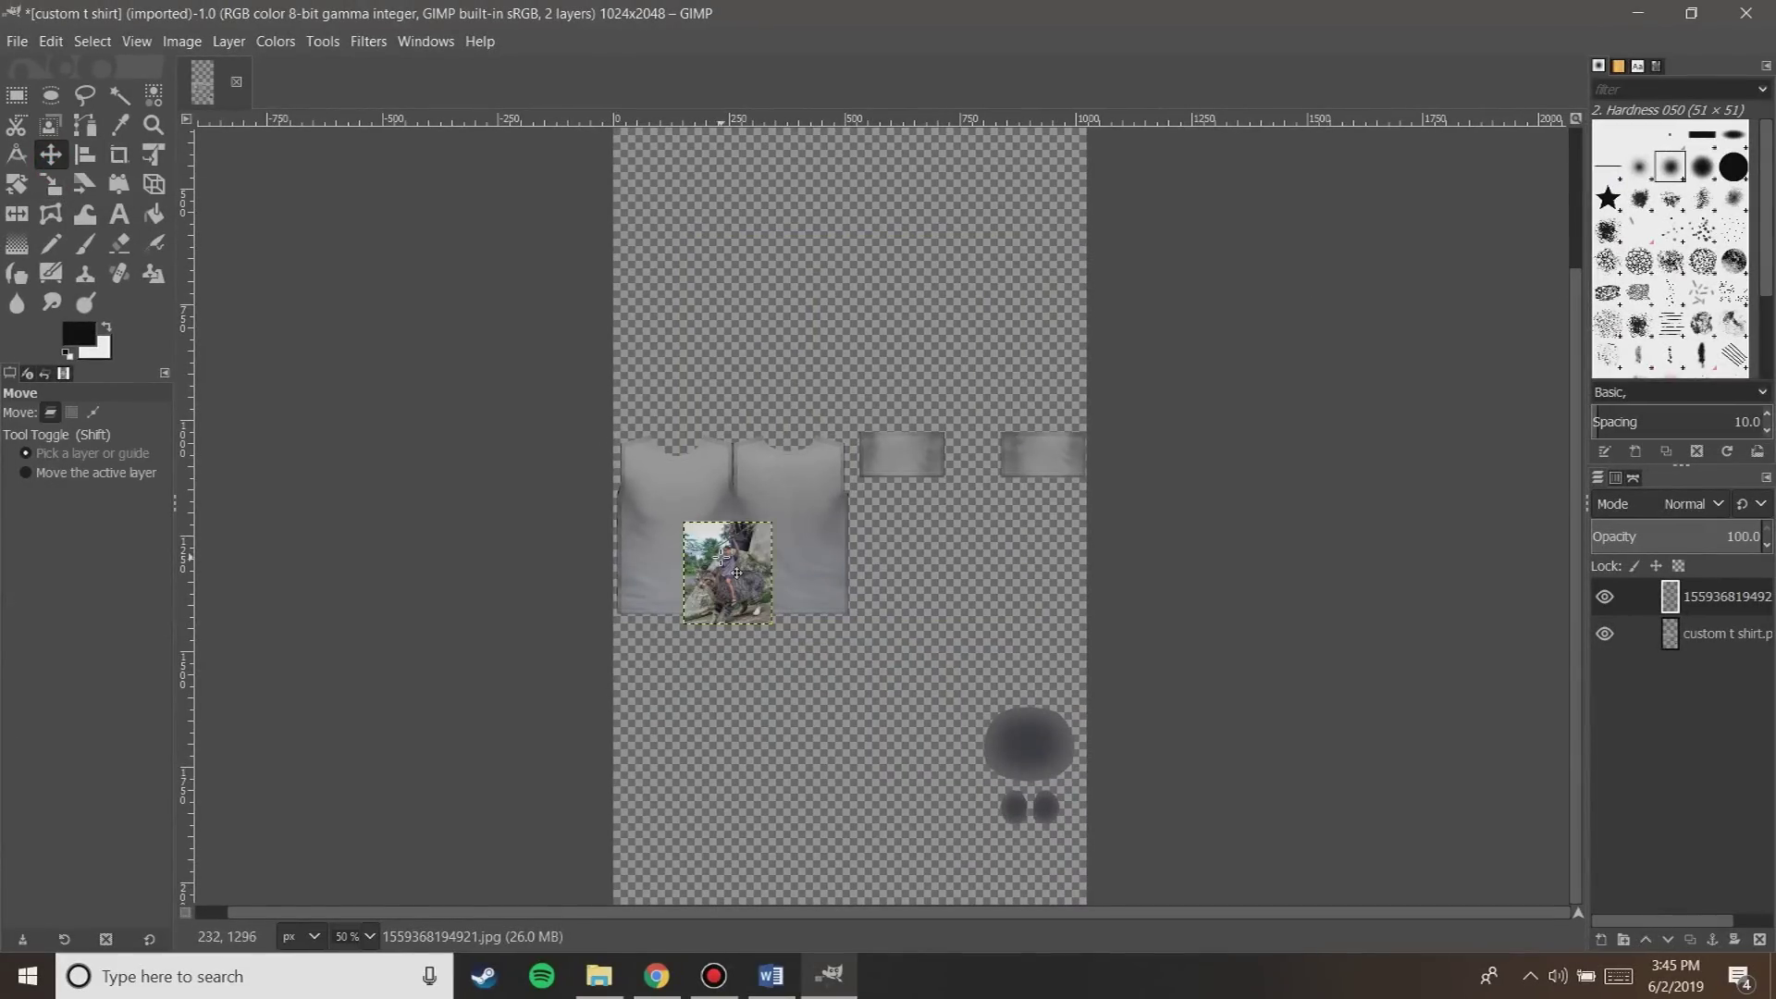
# - Position the photo on the shirt front, enlarging it to fill the front panel
pyautogui.moveTo(737, 572); pyautogui.dragTo(697, 552)
pyautogui.hotkey('shift', 's')
pyautogui.press('Return')
pyautogui.press('m')
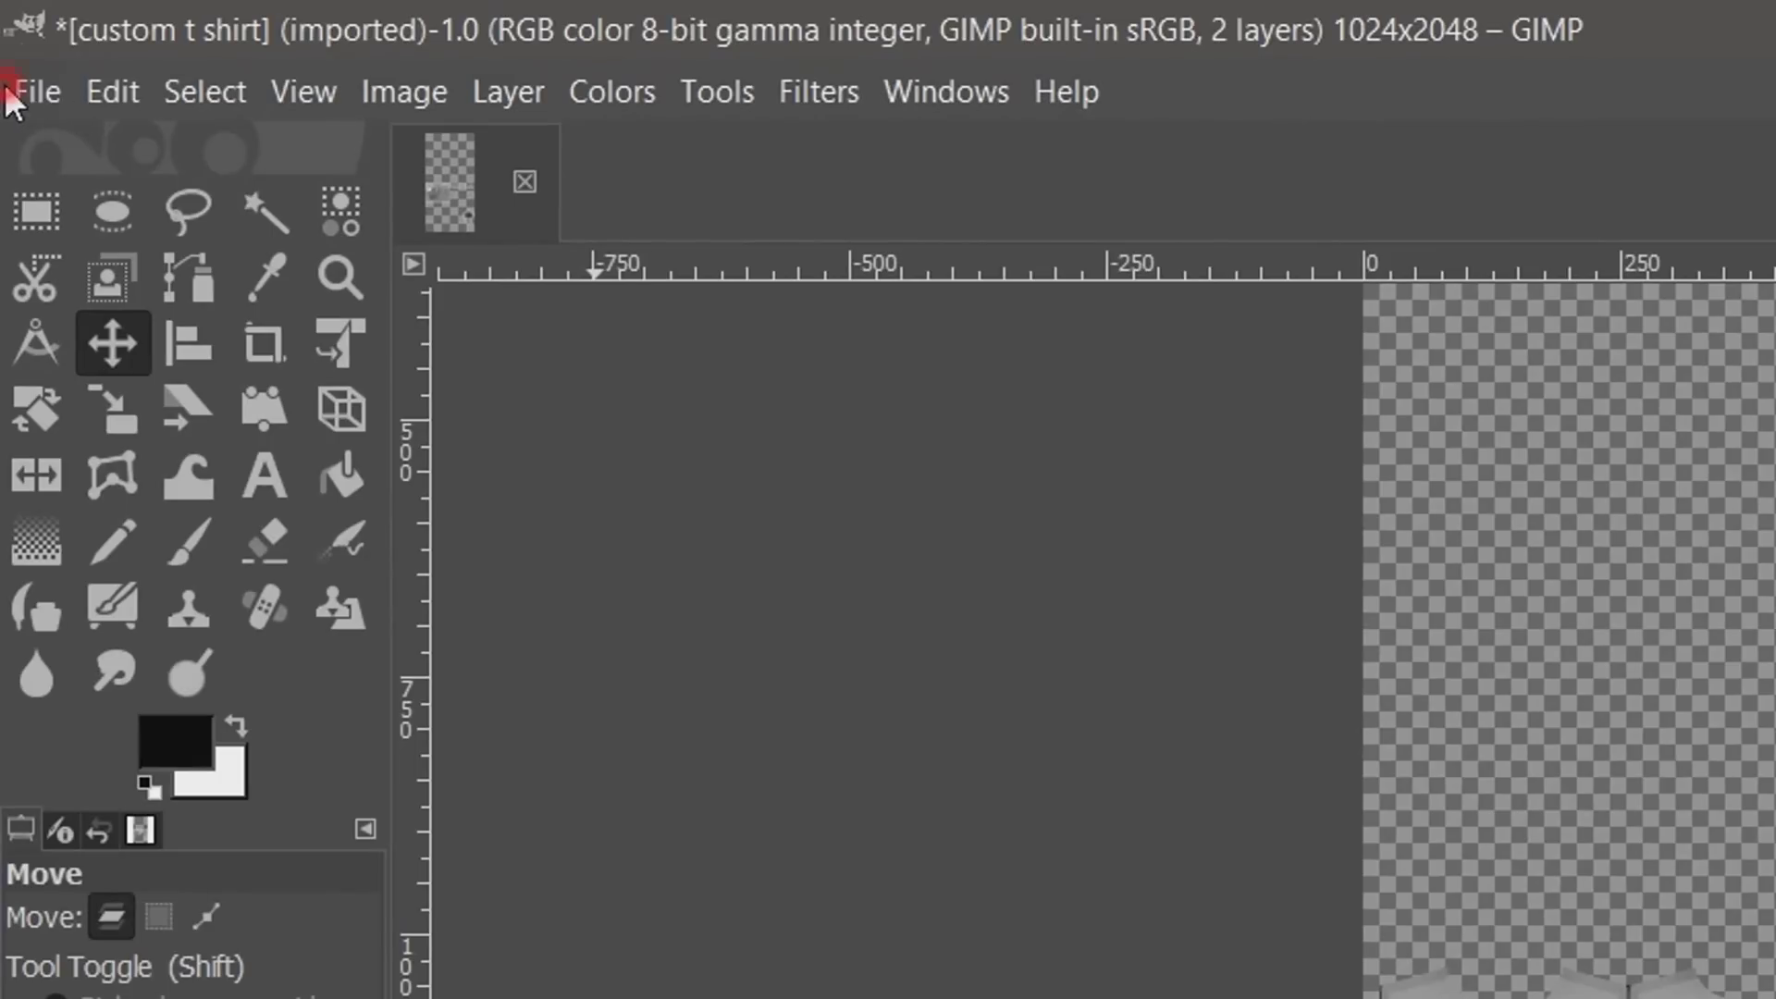
# - Export the edited texture as custom t-shirt new.png with the default PNG settings
pyautogui.click(11, 96)
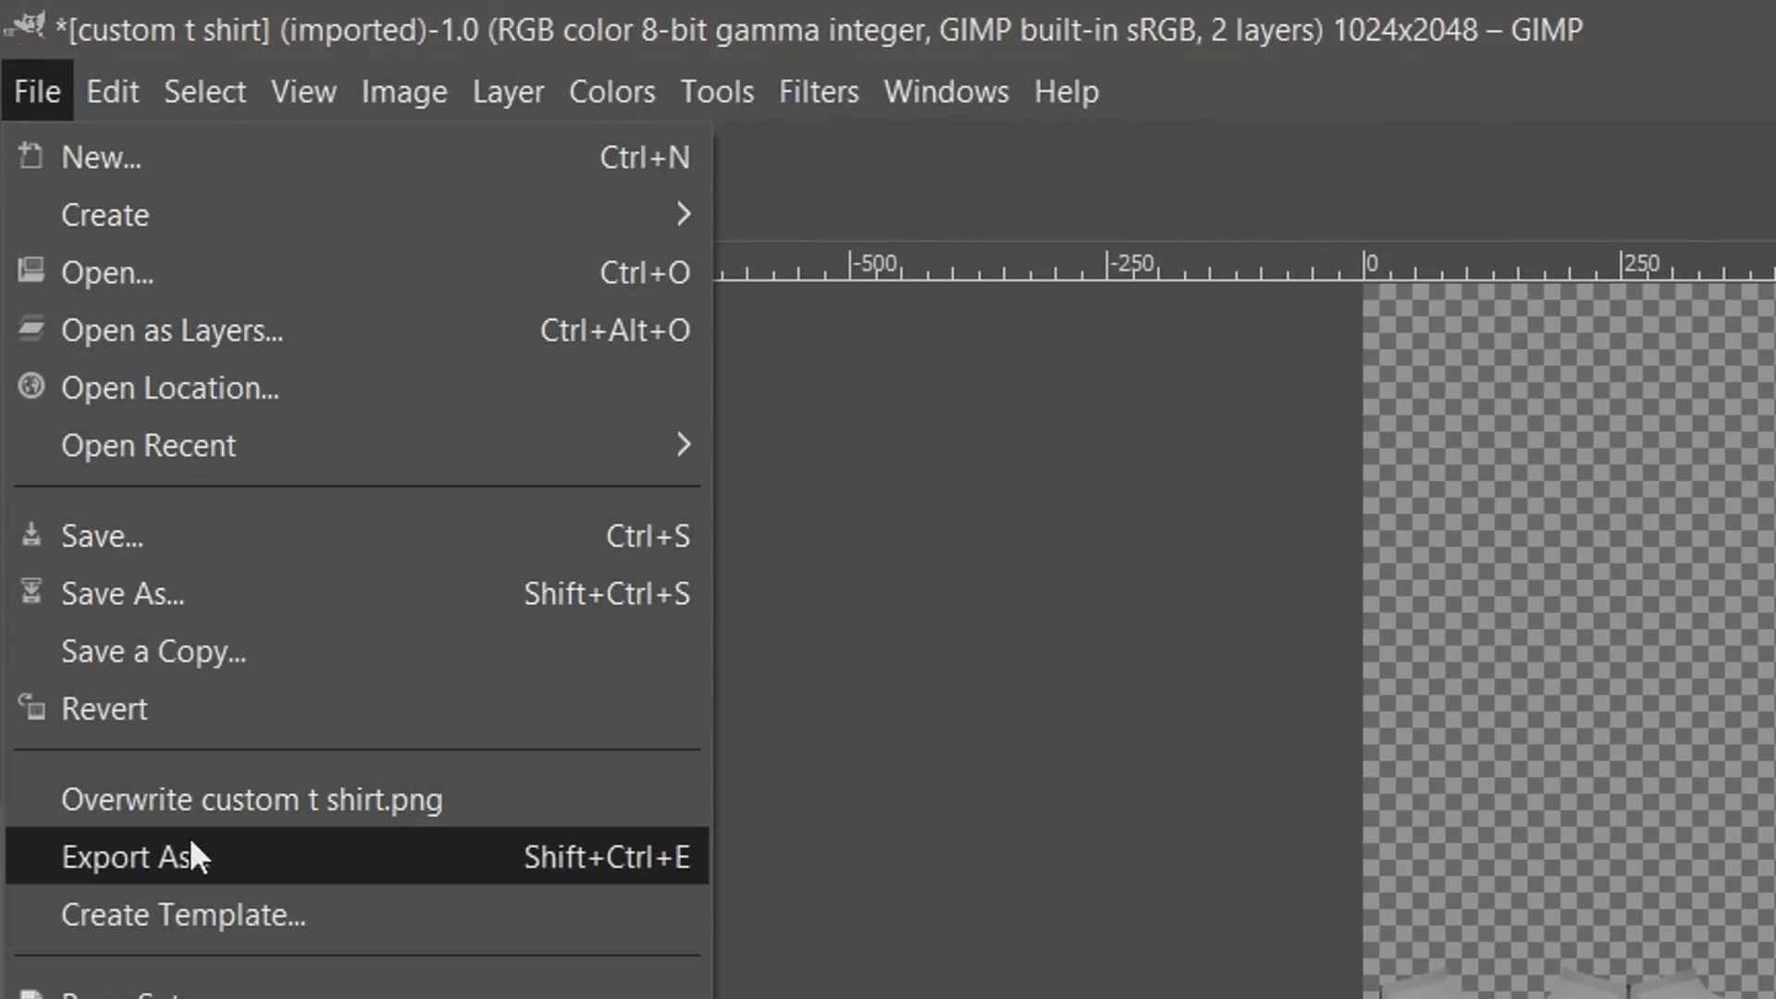
pyautogui.click(218, 864)
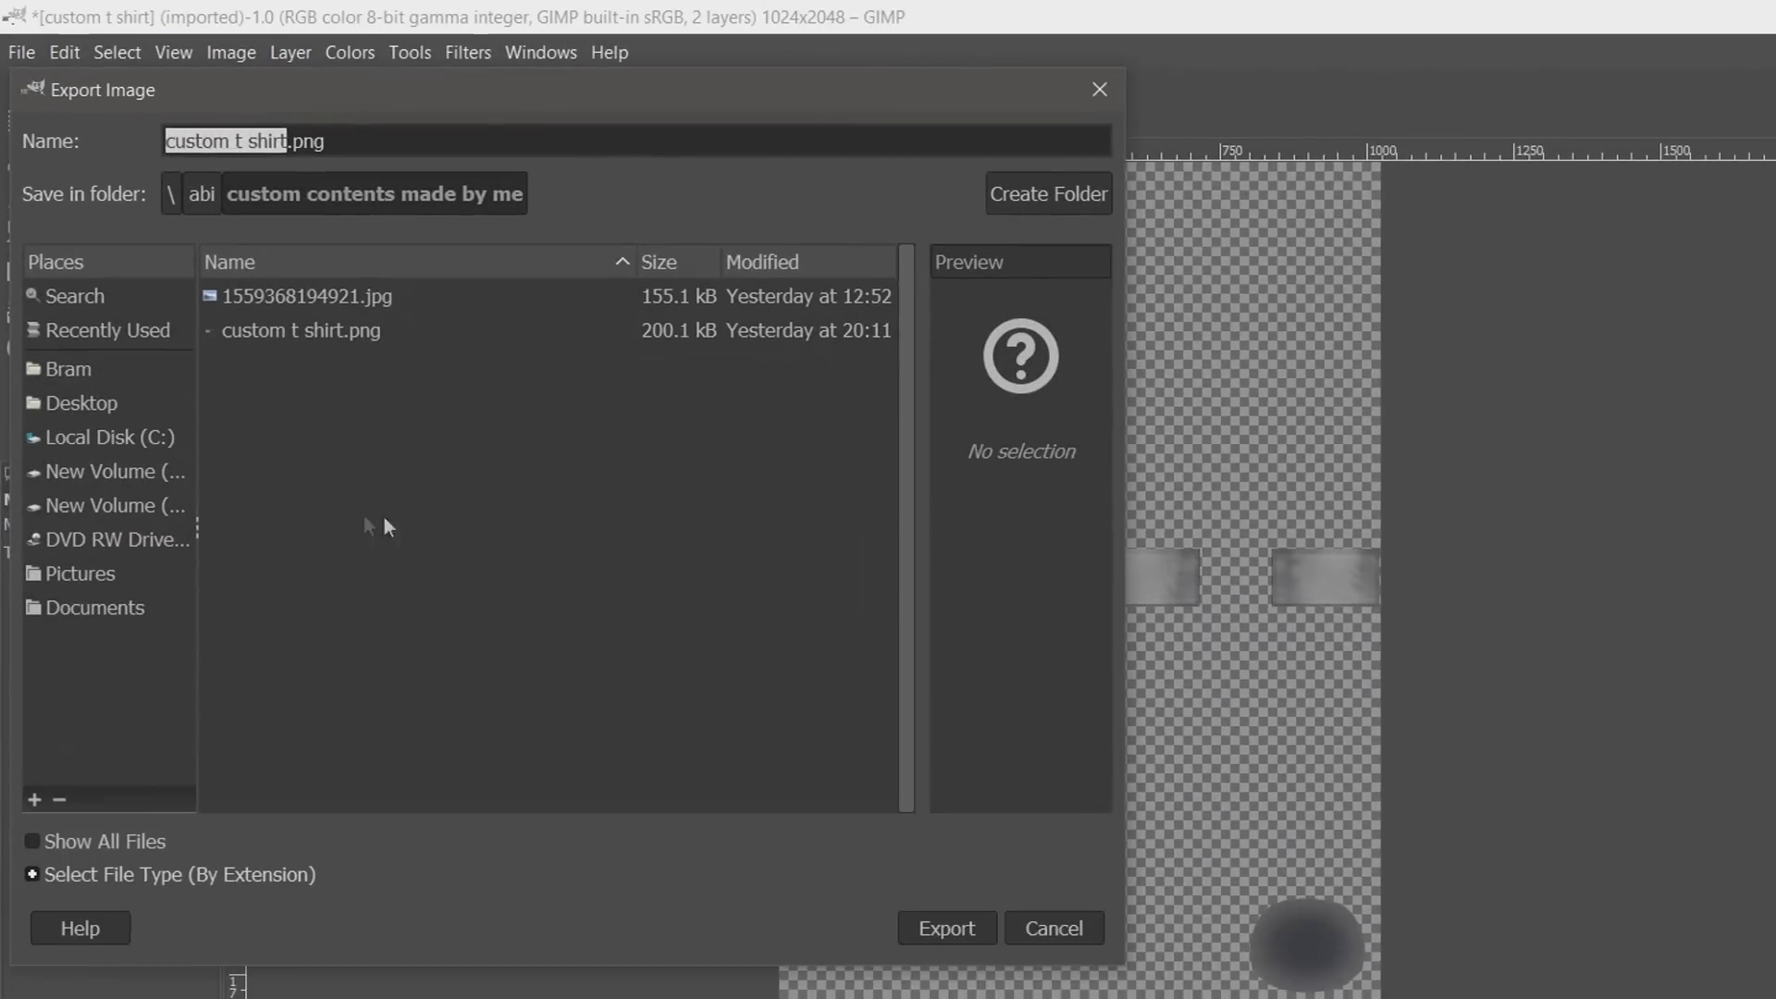
pyautogui.write('custom t-')
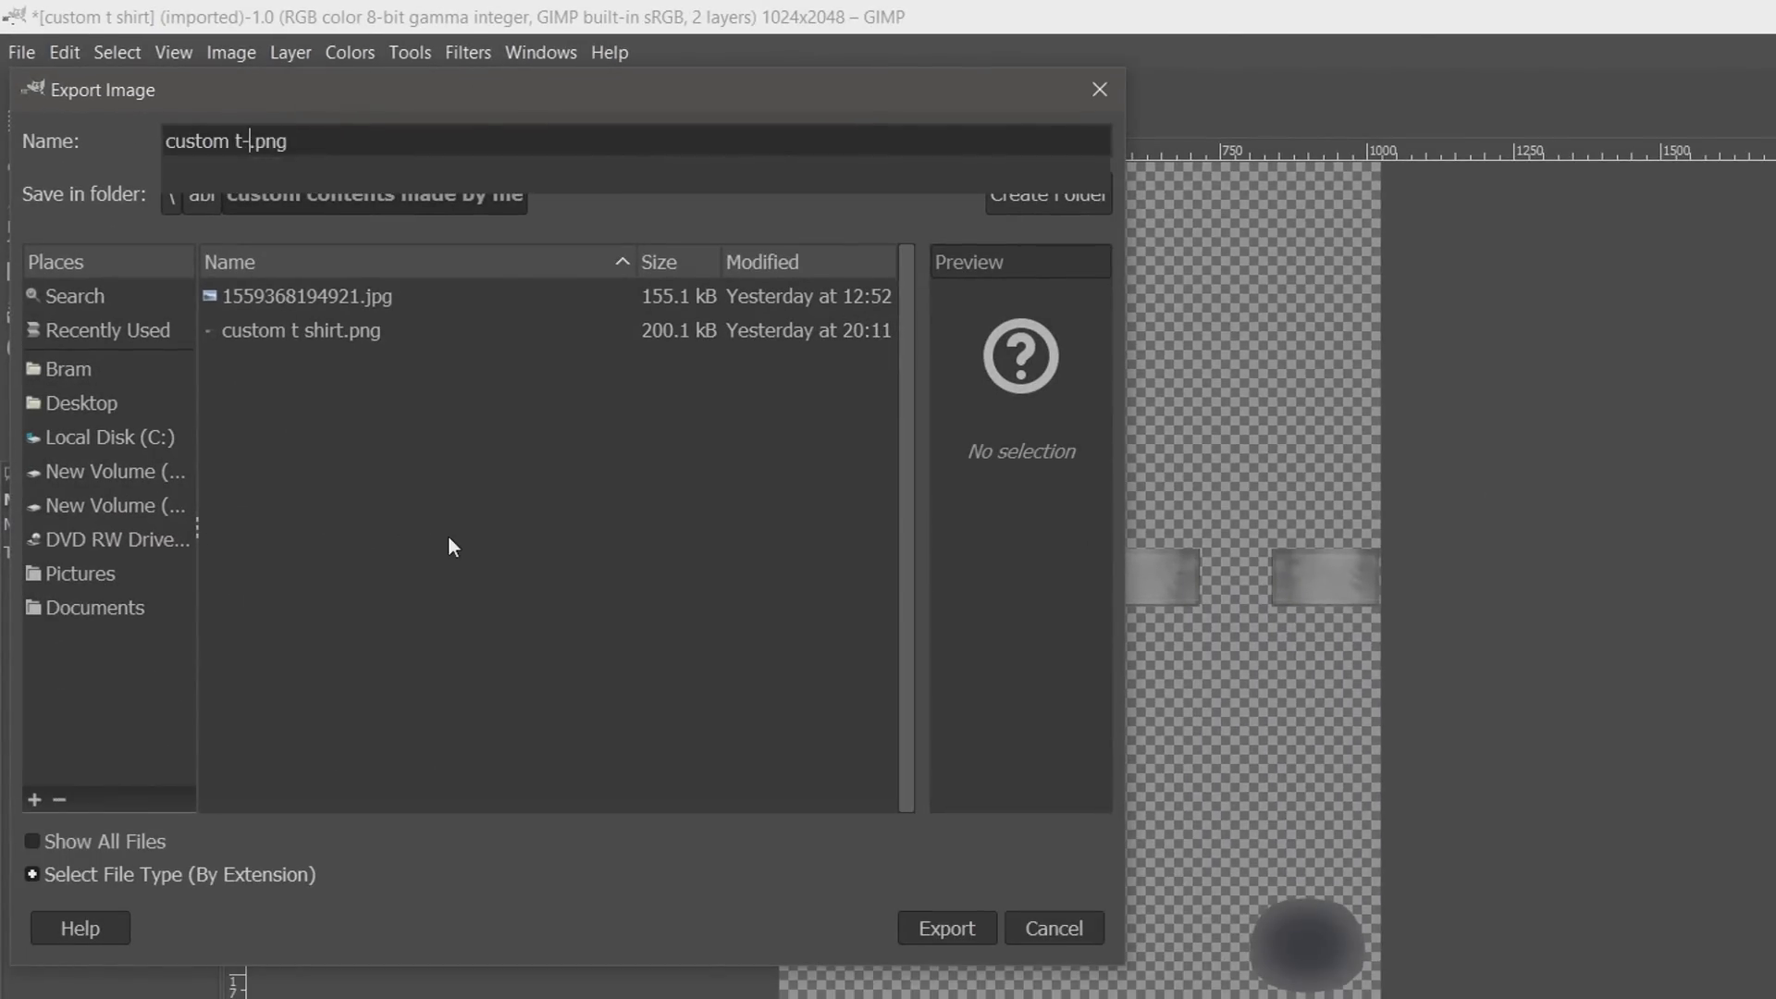
pyautogui.write('shirt new')
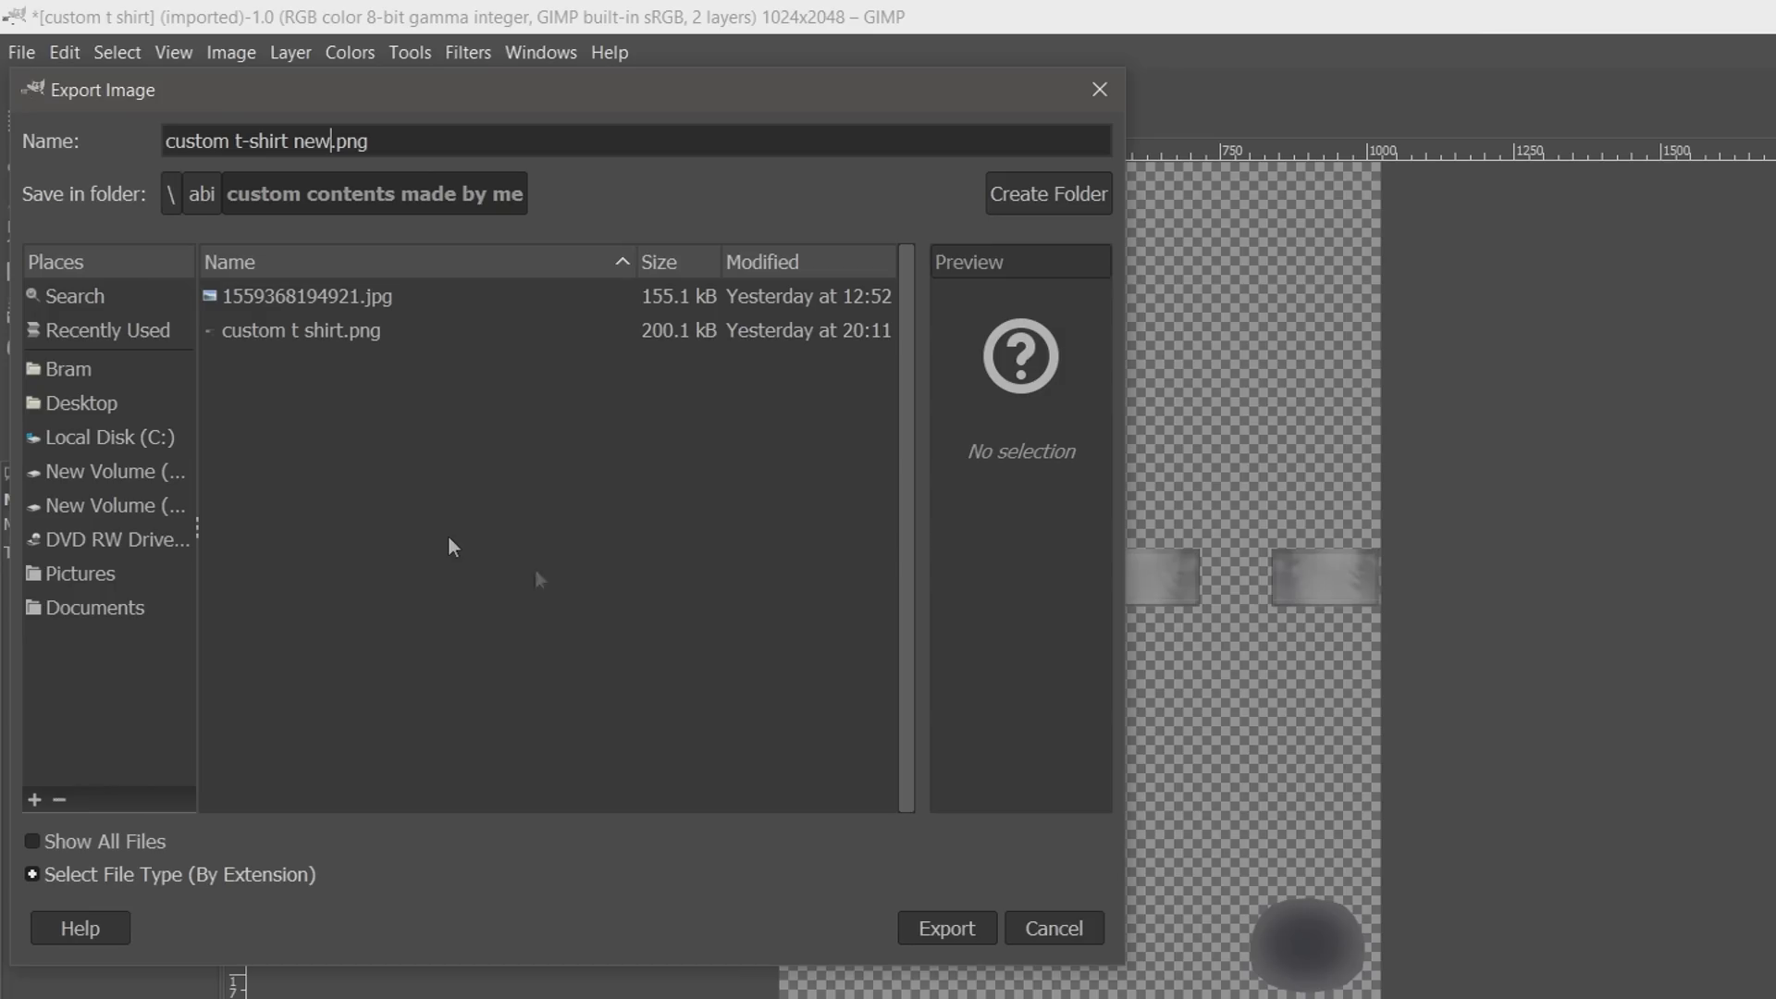
pyautogui.click(973, 925)
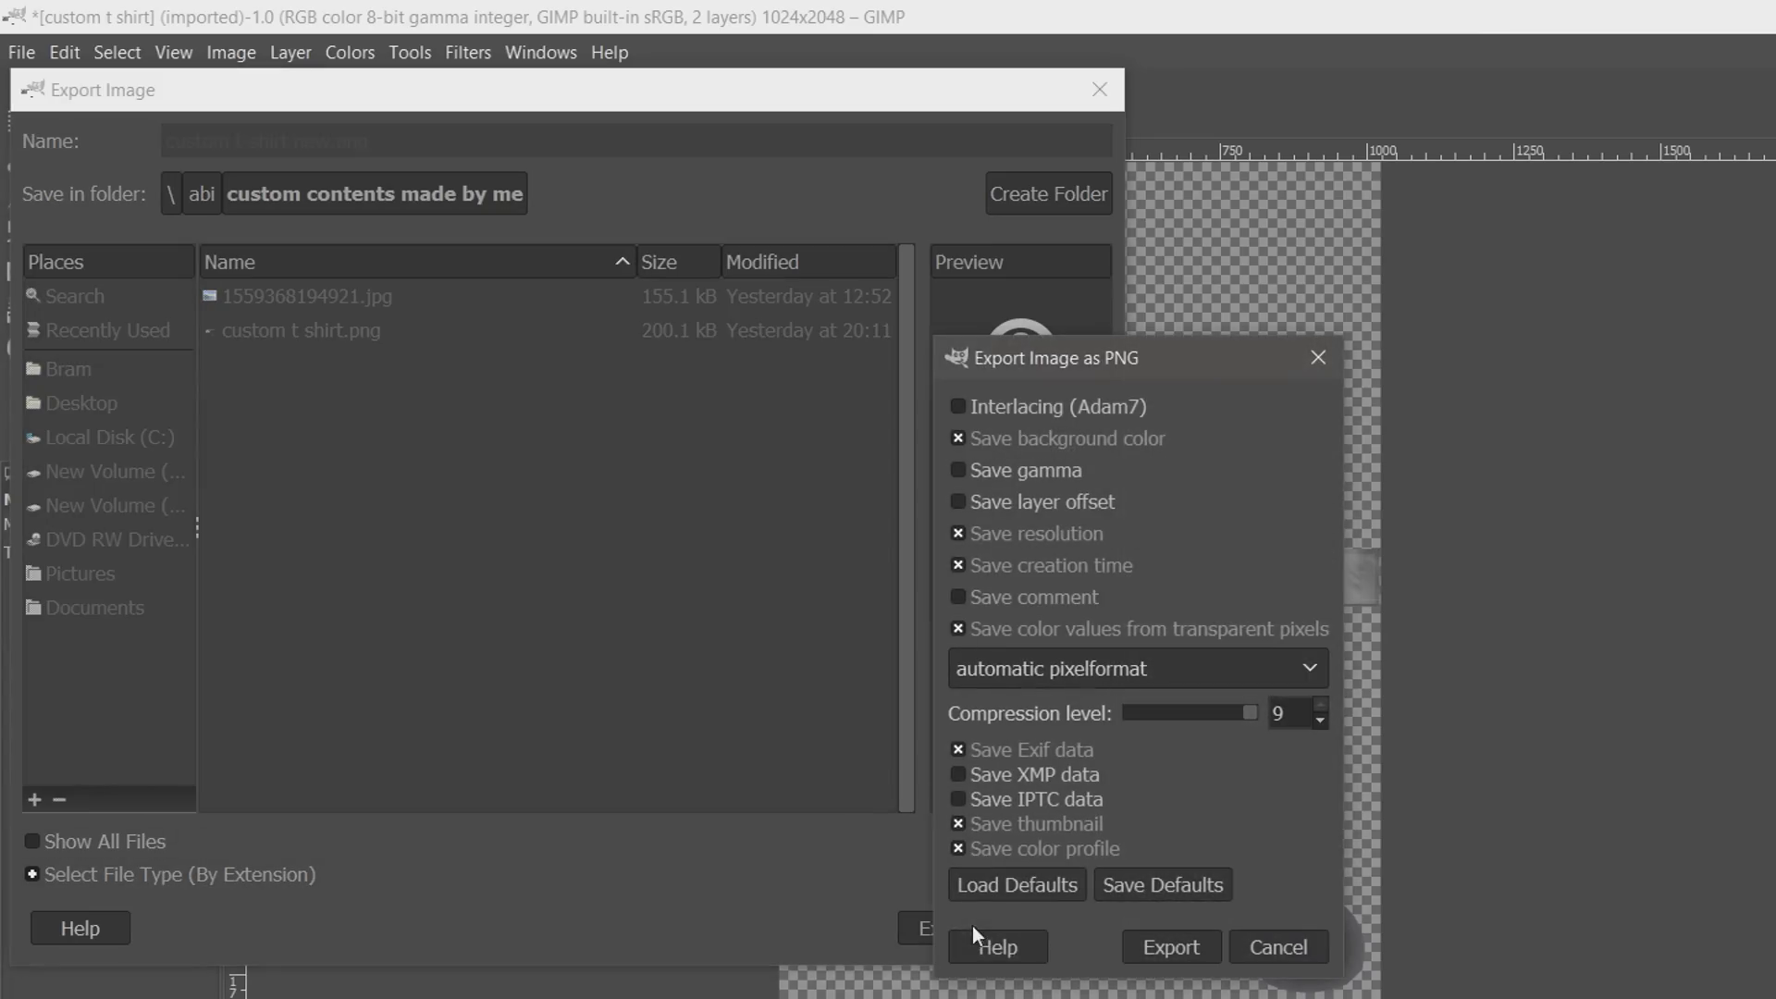
pyautogui.click(1170, 947)
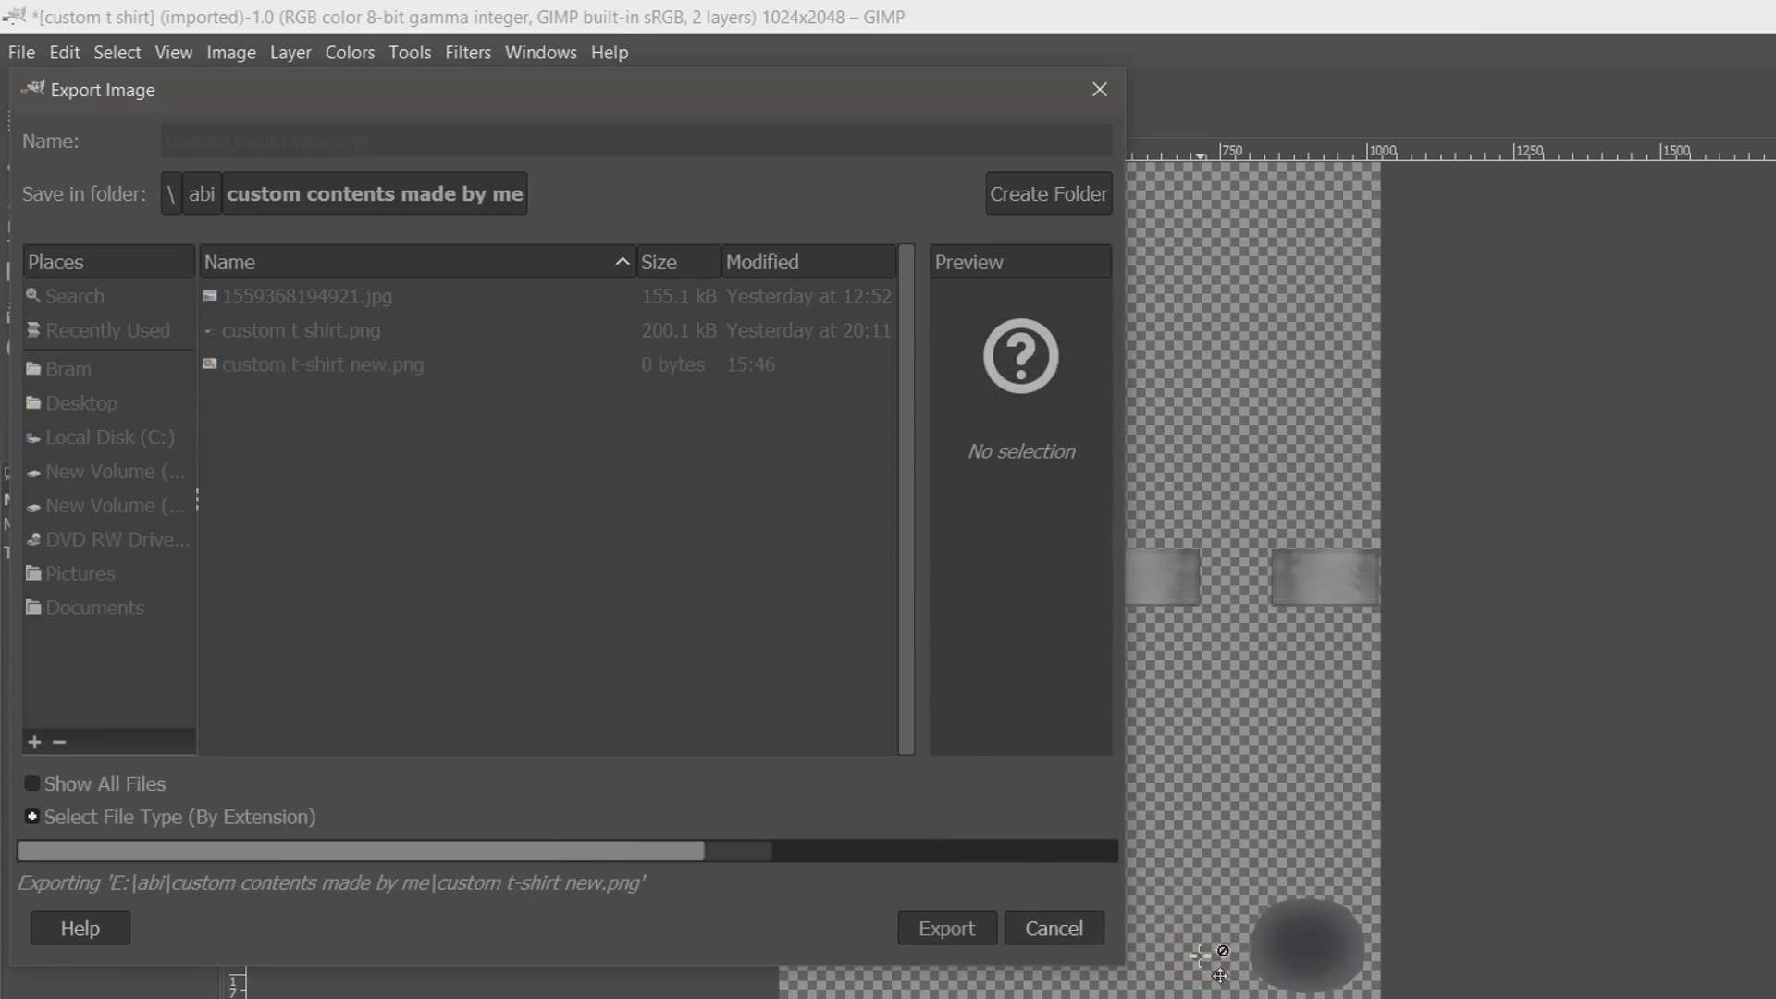
# - Quit GIMP discarding changes, then preview custom t-shirt new.png and close the preview
pyautogui.hotkey('ctrl', 'q')
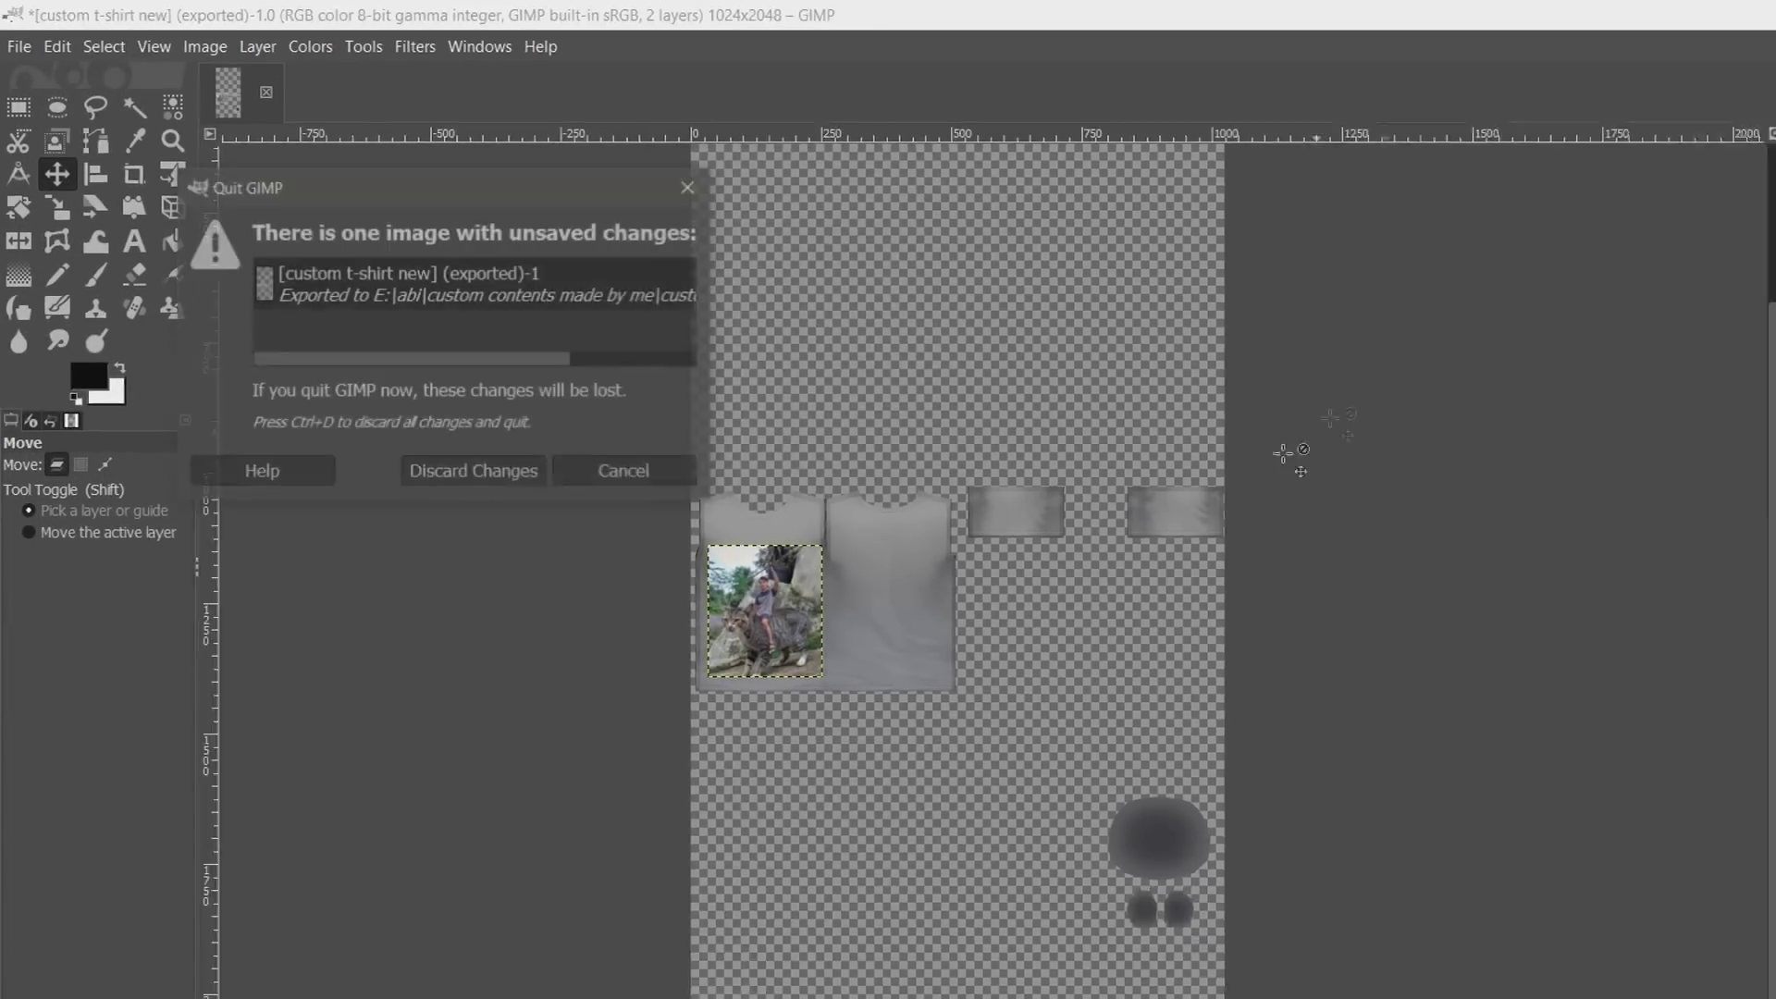
pyautogui.click(390, 419)
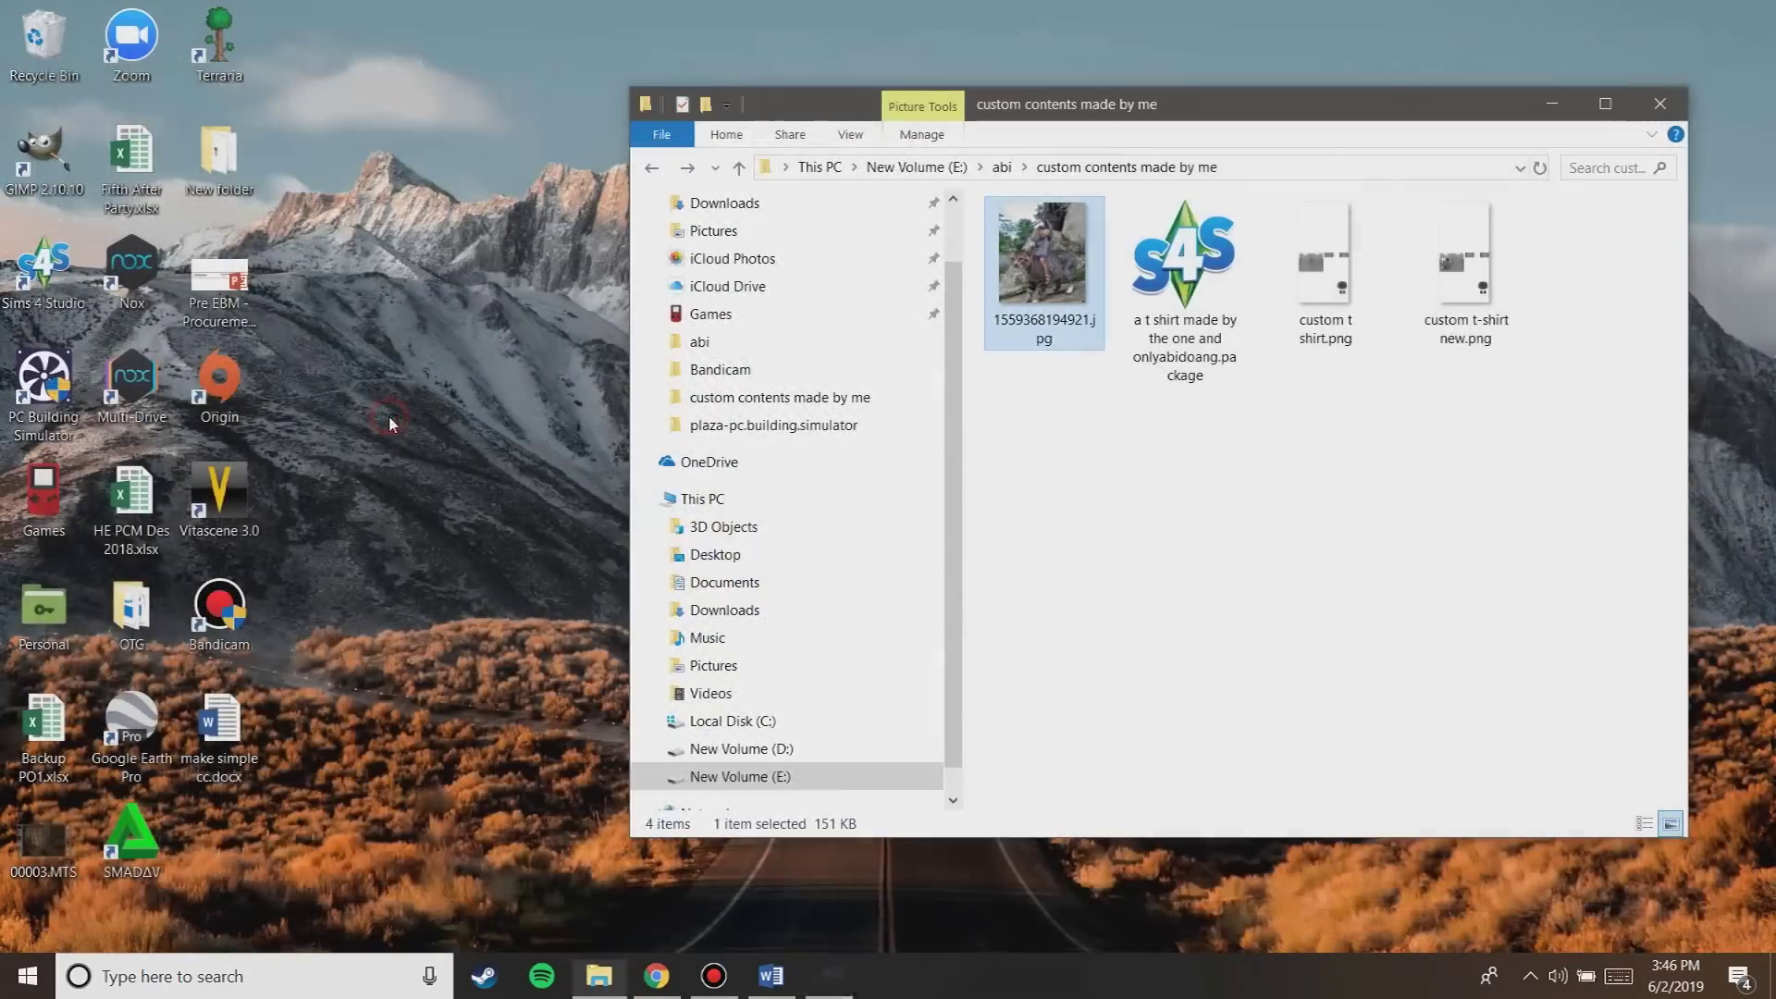
pyautogui.doubleClick(1481, 294)
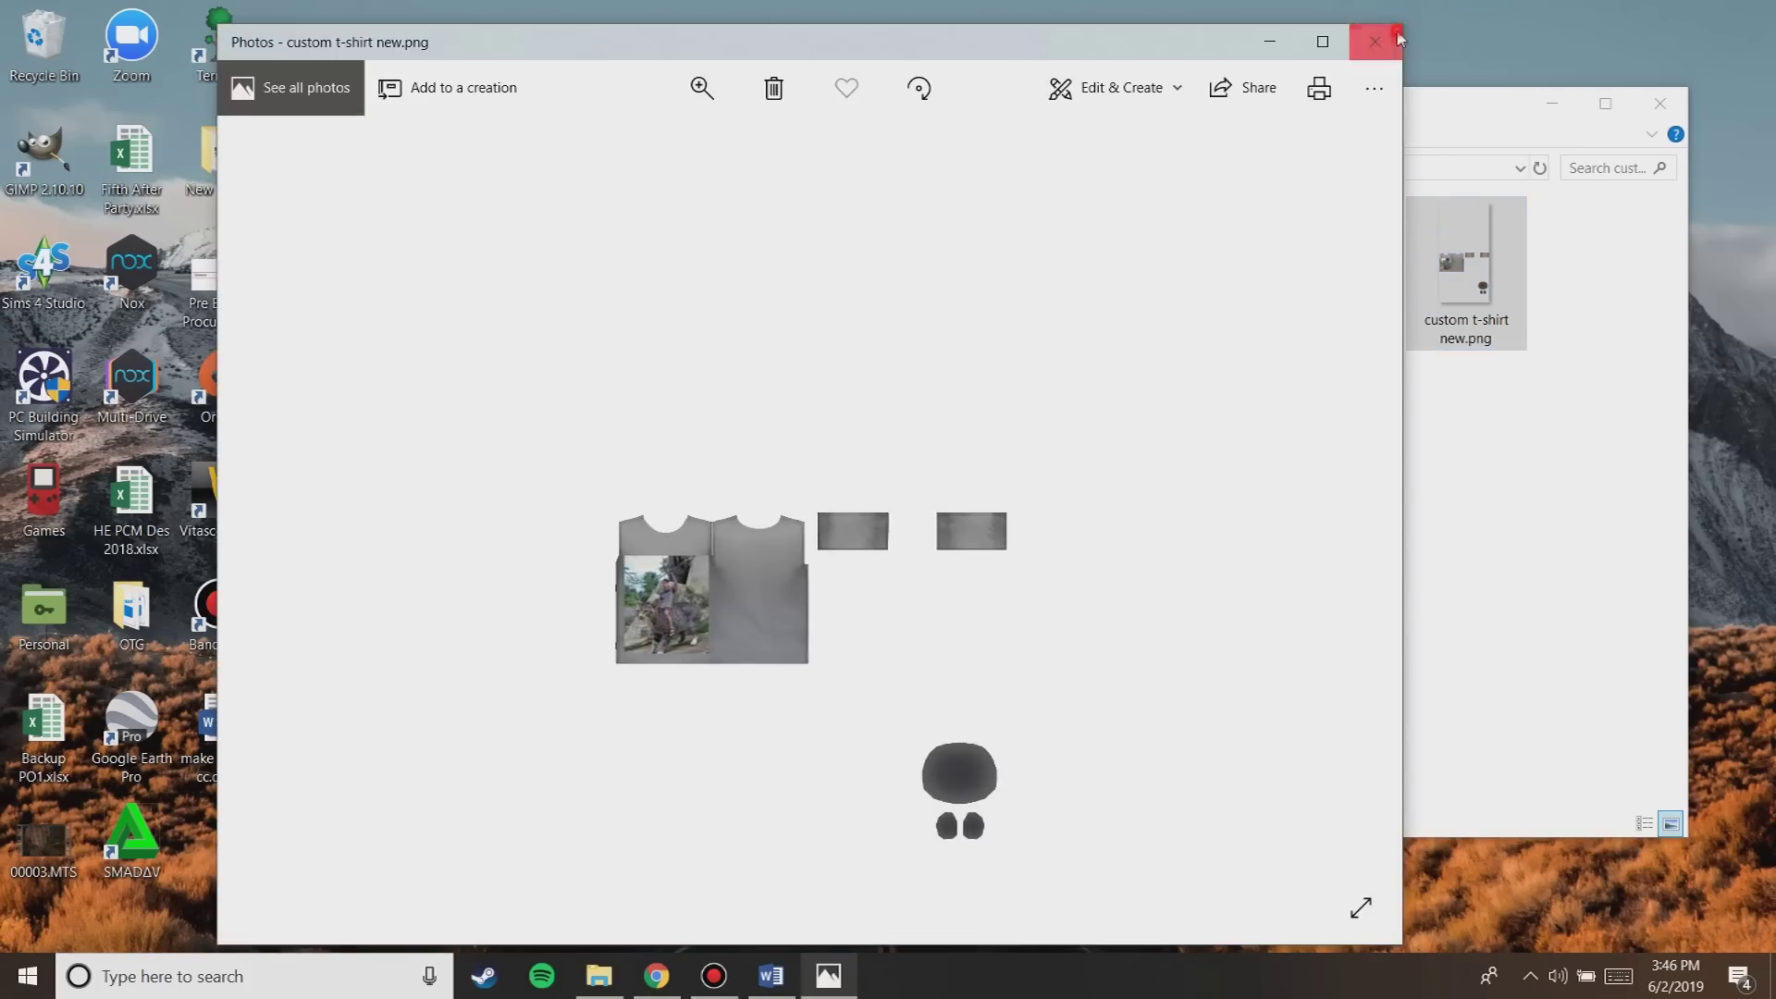
pyautogui.click(1376, 42)
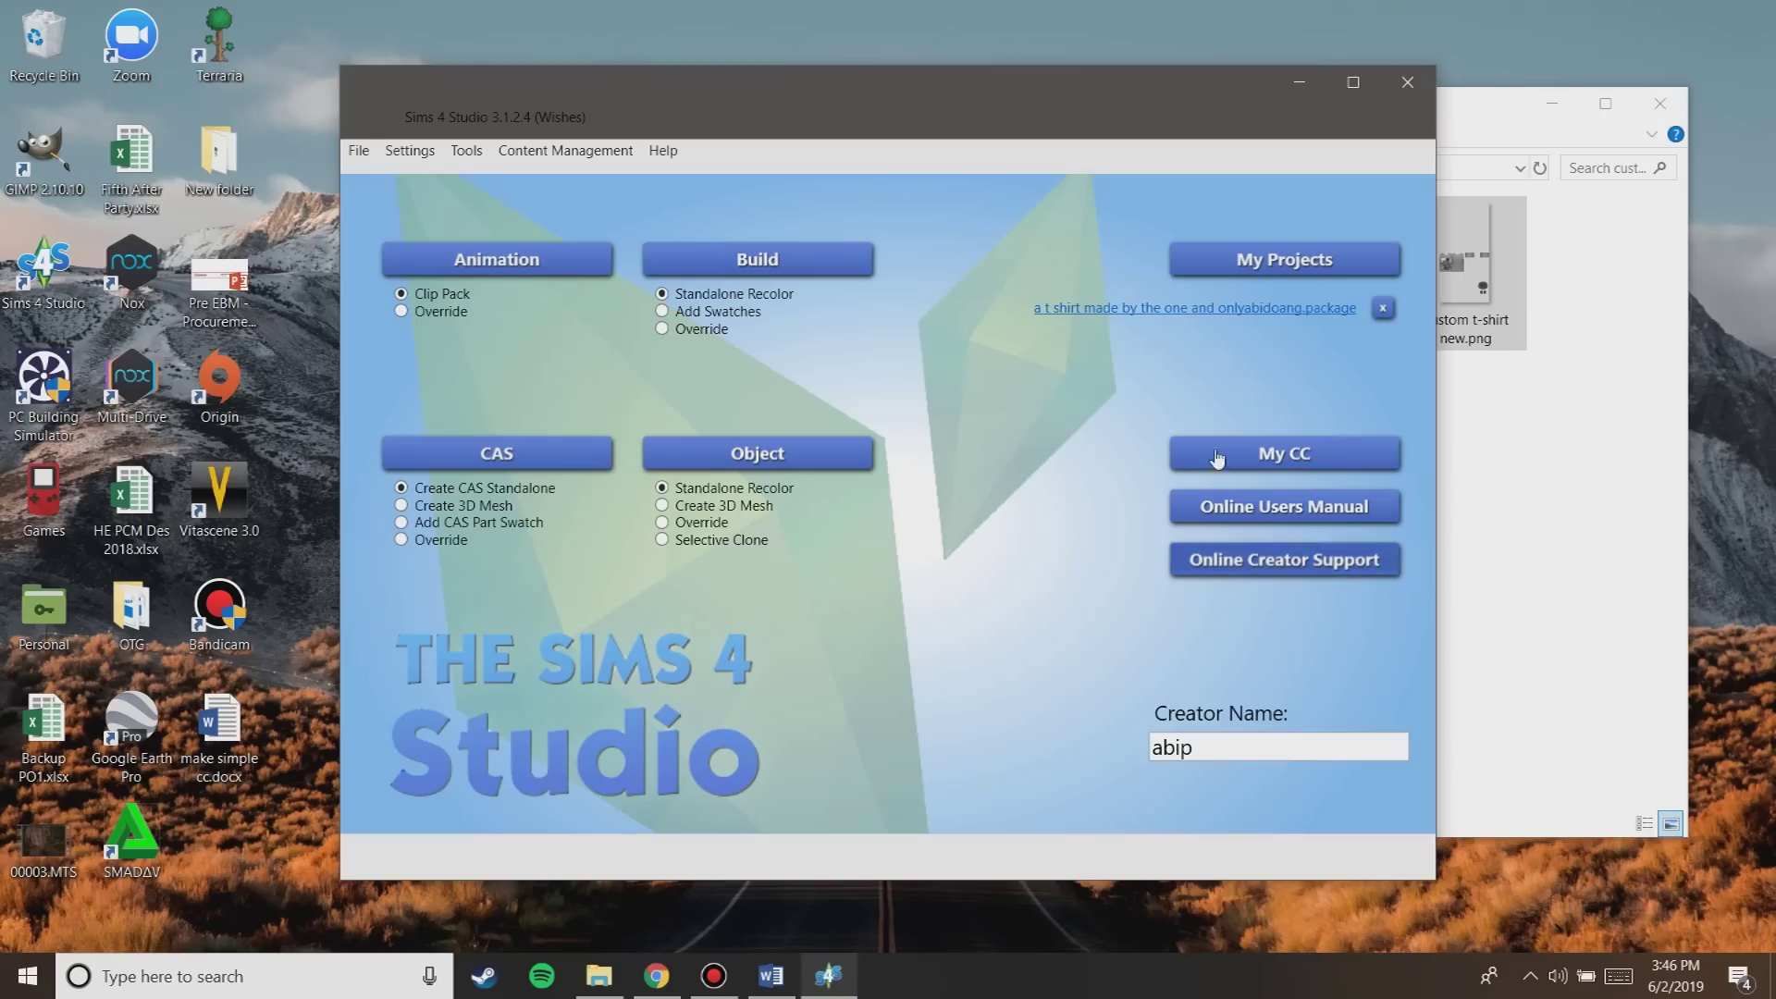
# - Open the saved t-shirt package from My Projects
pyautogui.click(1252, 263)
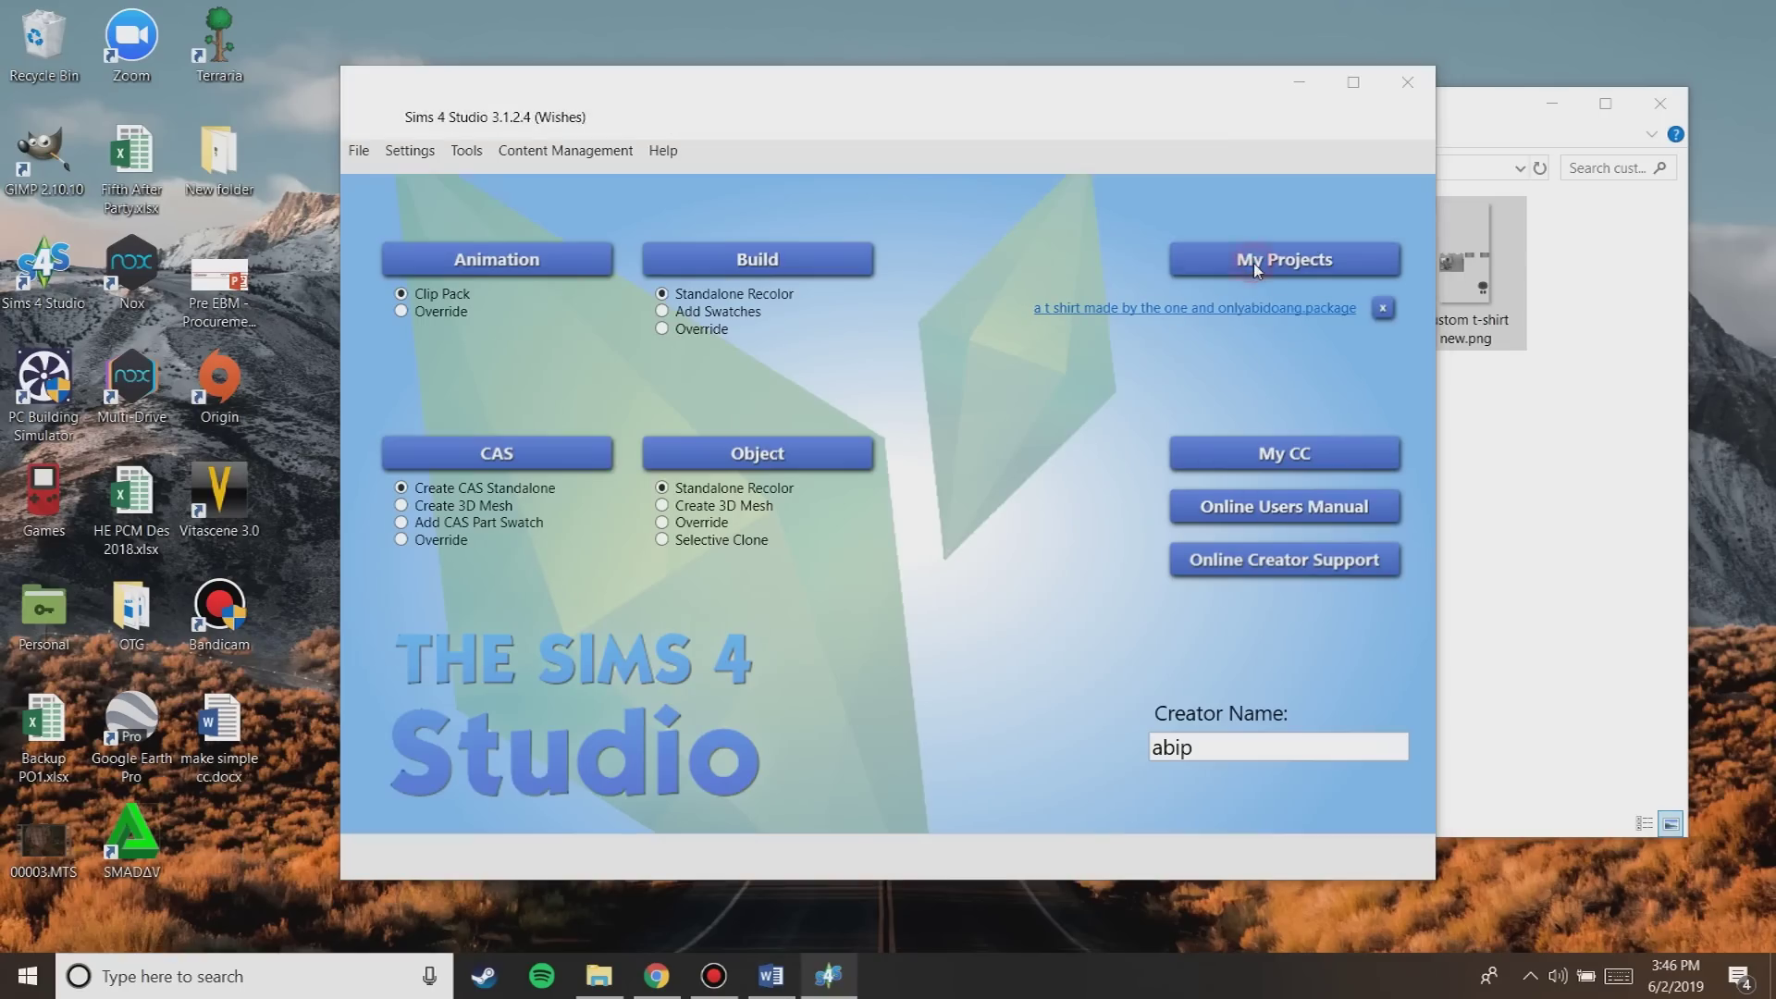
pyautogui.click(612, 305)
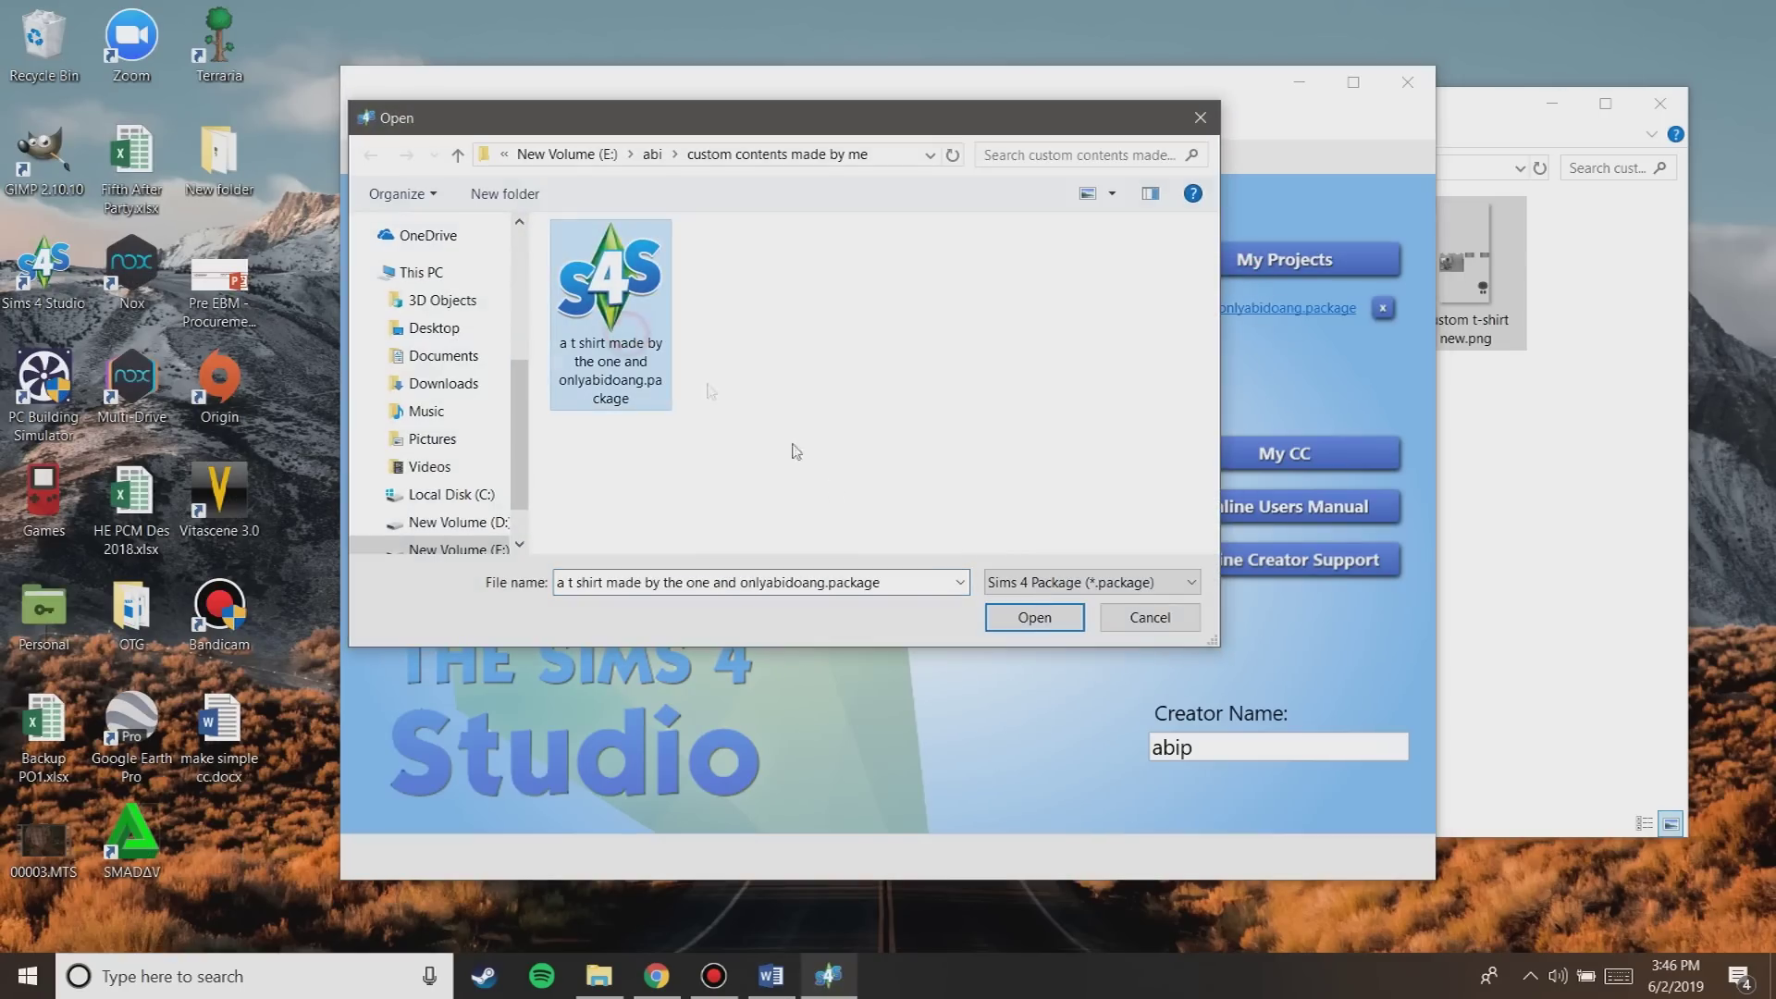
pyautogui.click(988, 619)
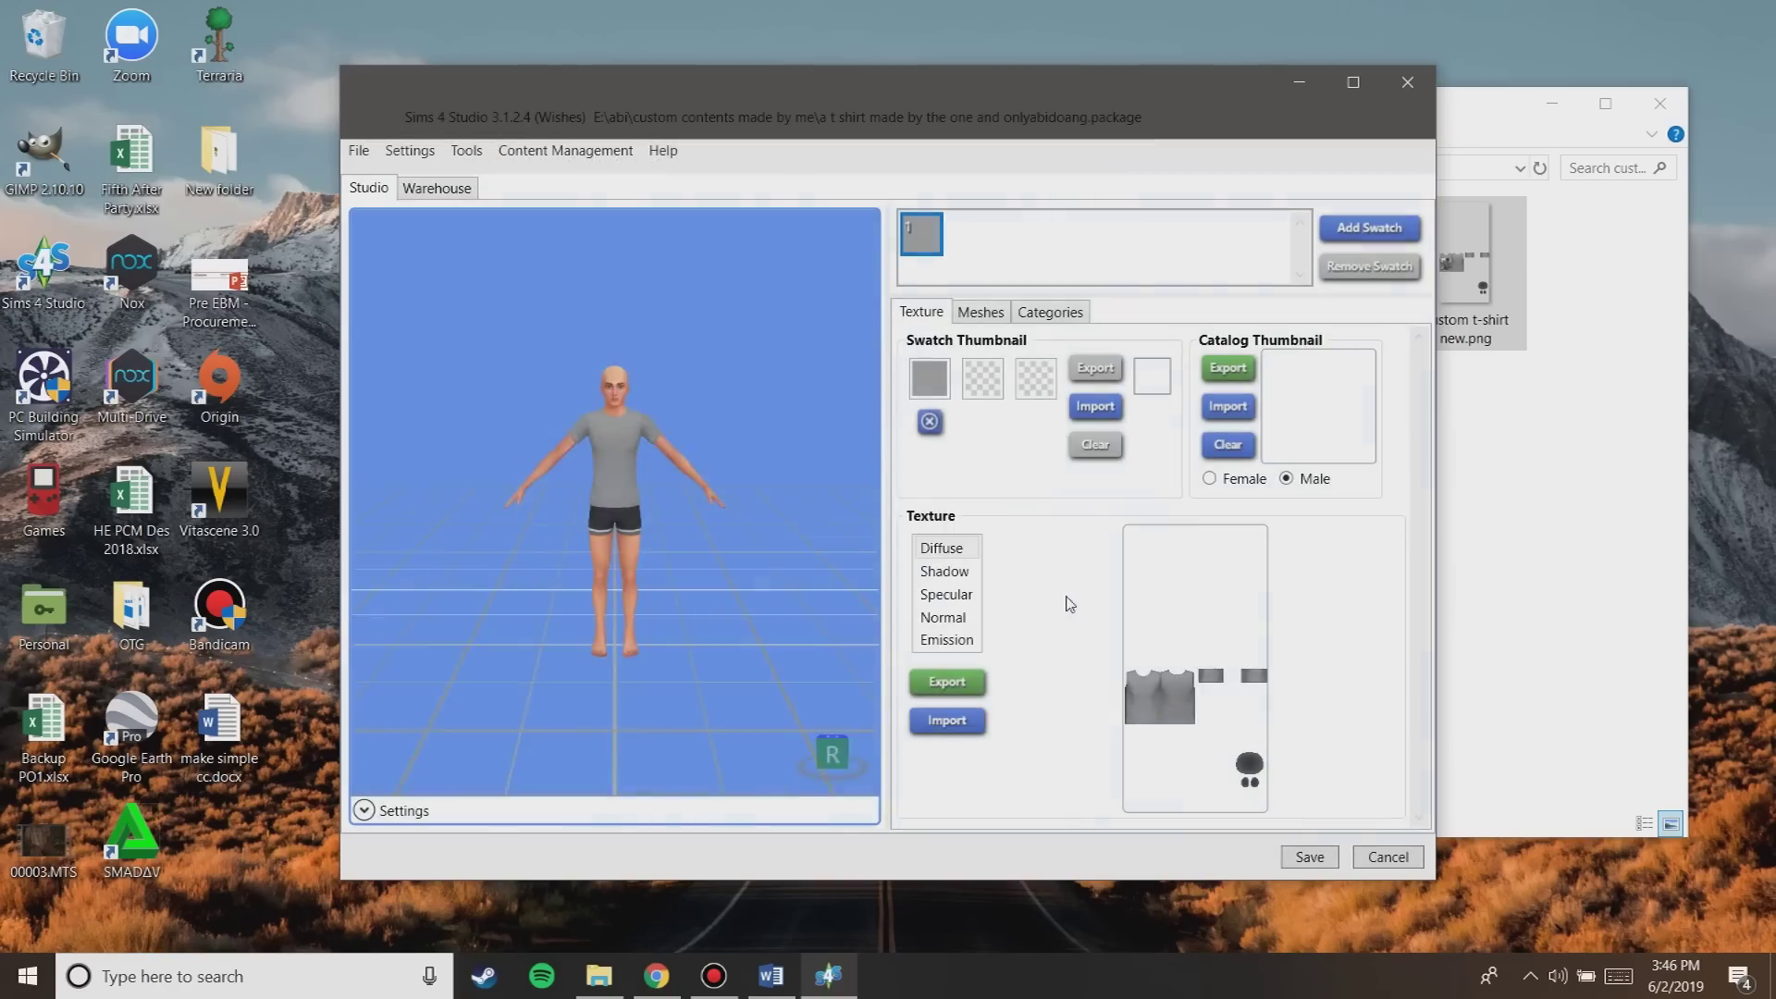
# - Replace the shirt's diffuse texture with custom t-shirt new.png
pyautogui.click(947, 572)
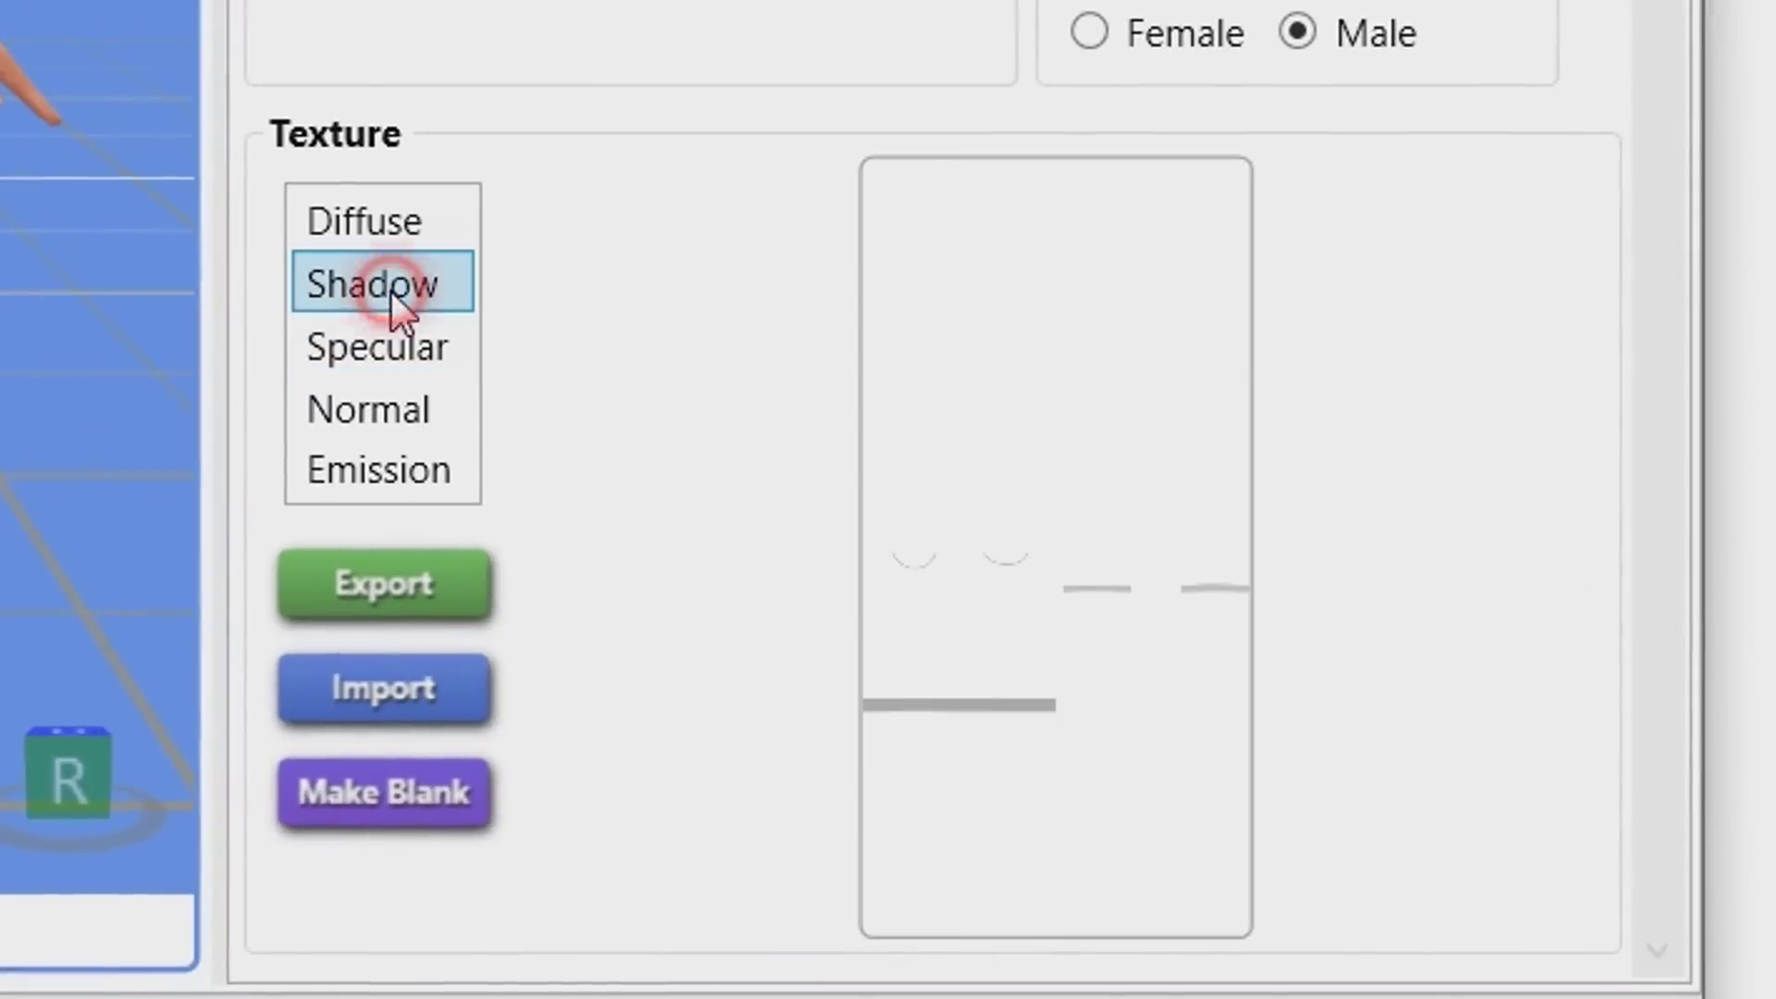
pyautogui.click(386, 238)
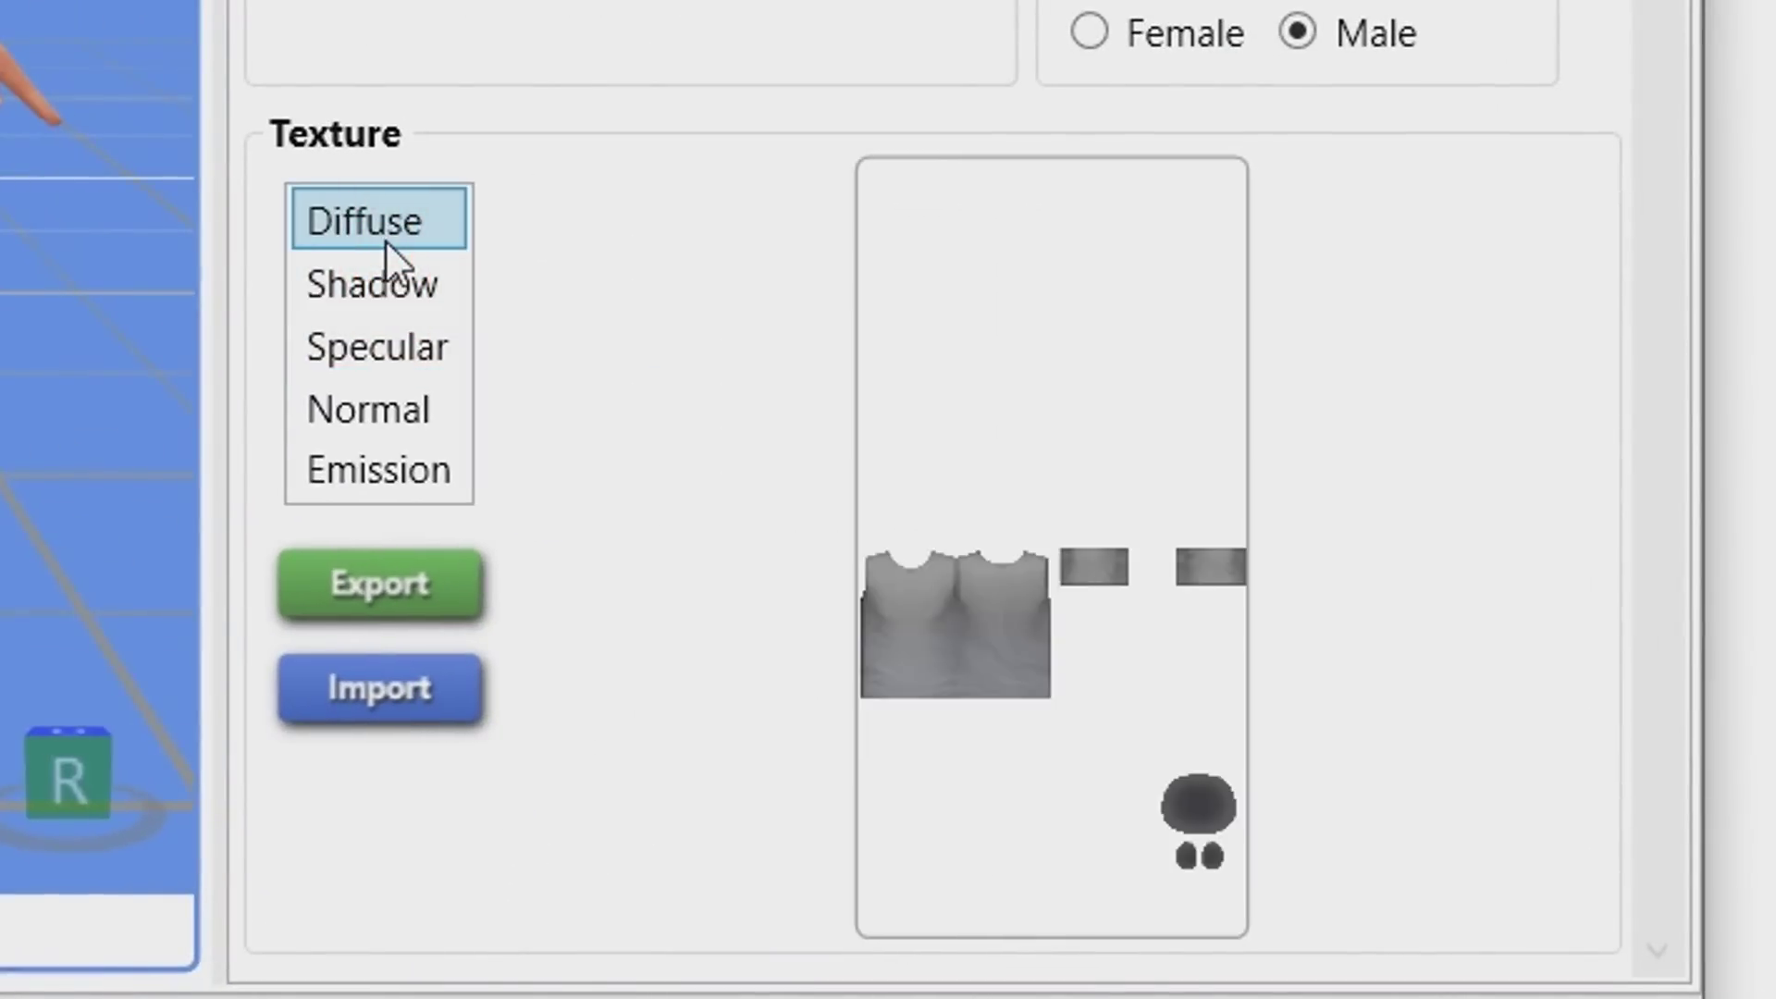
pyautogui.click(428, 726)
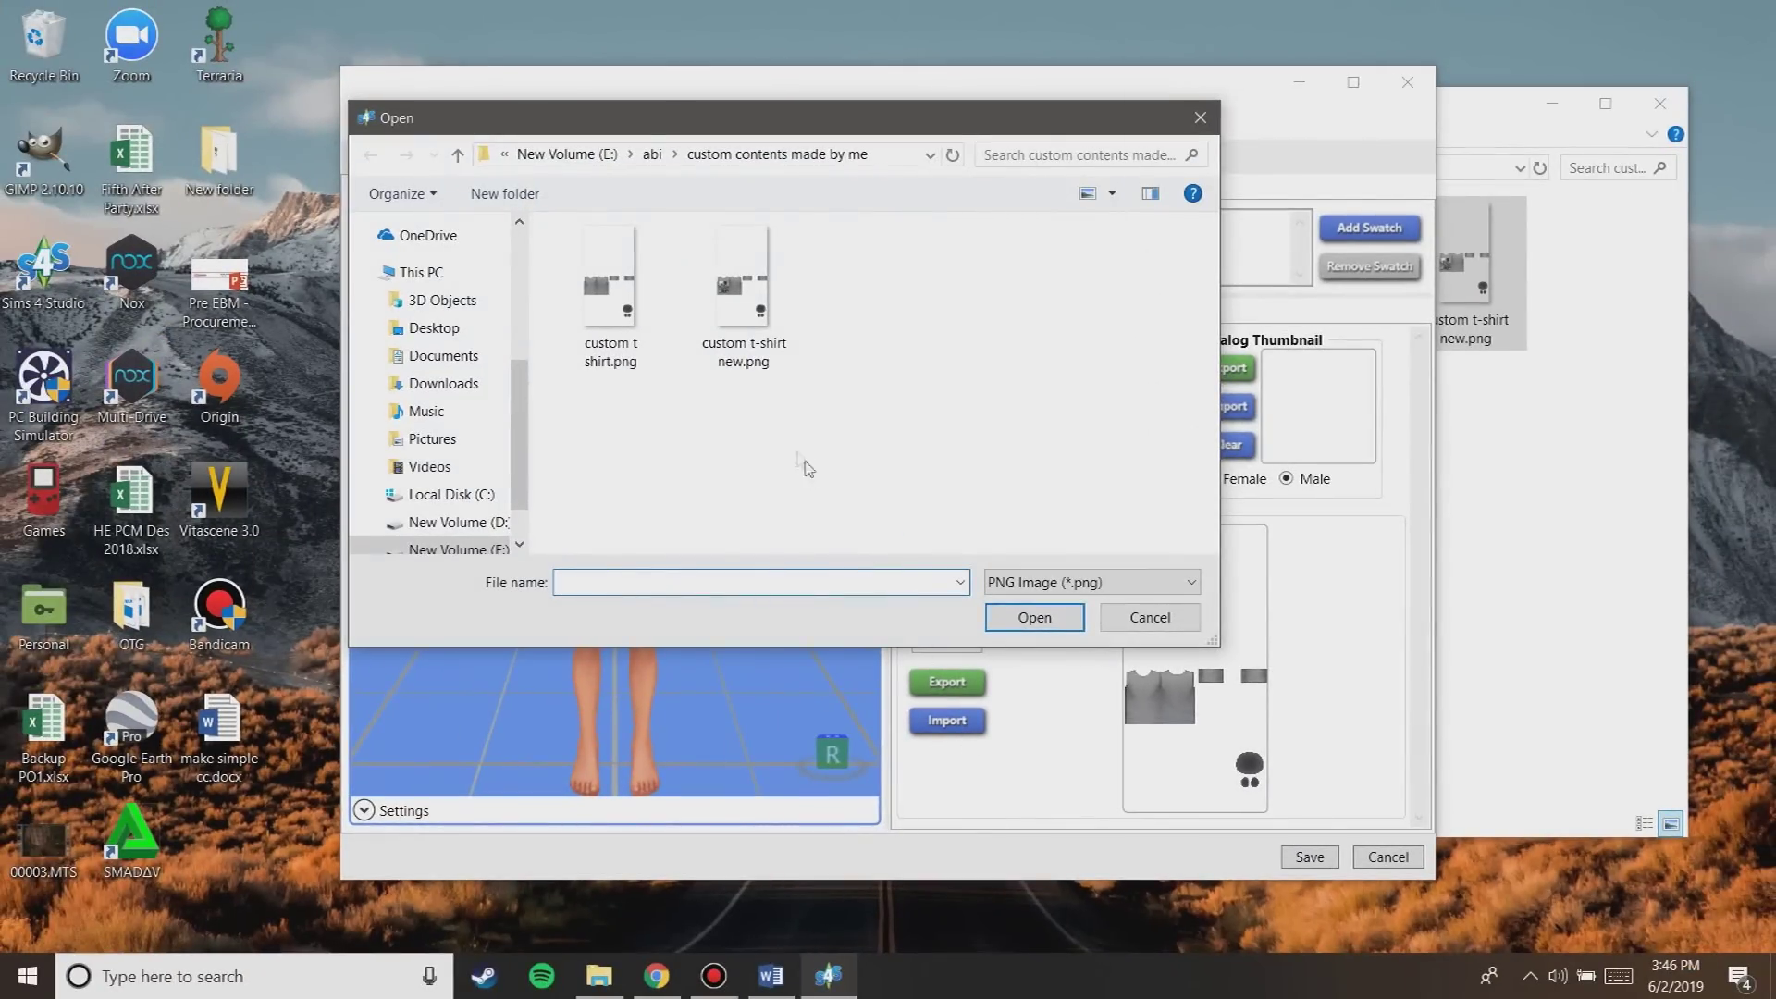
pyautogui.click(746, 342)
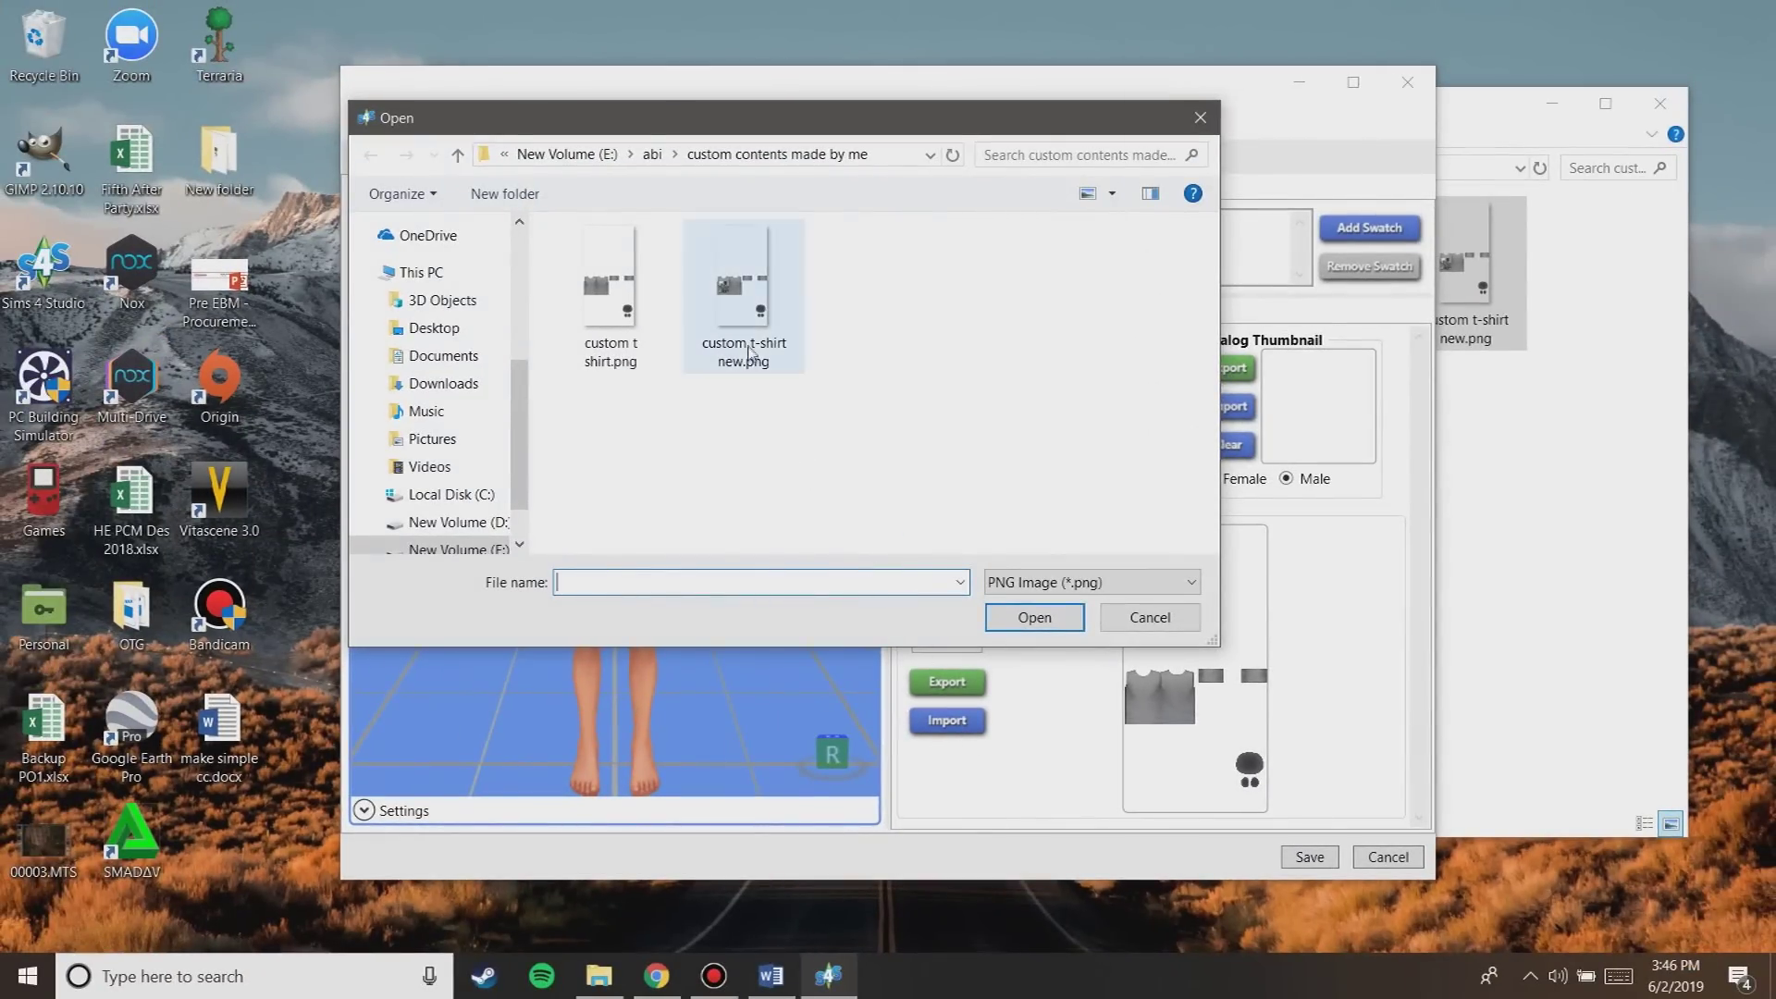
pyautogui.click(1033, 617)
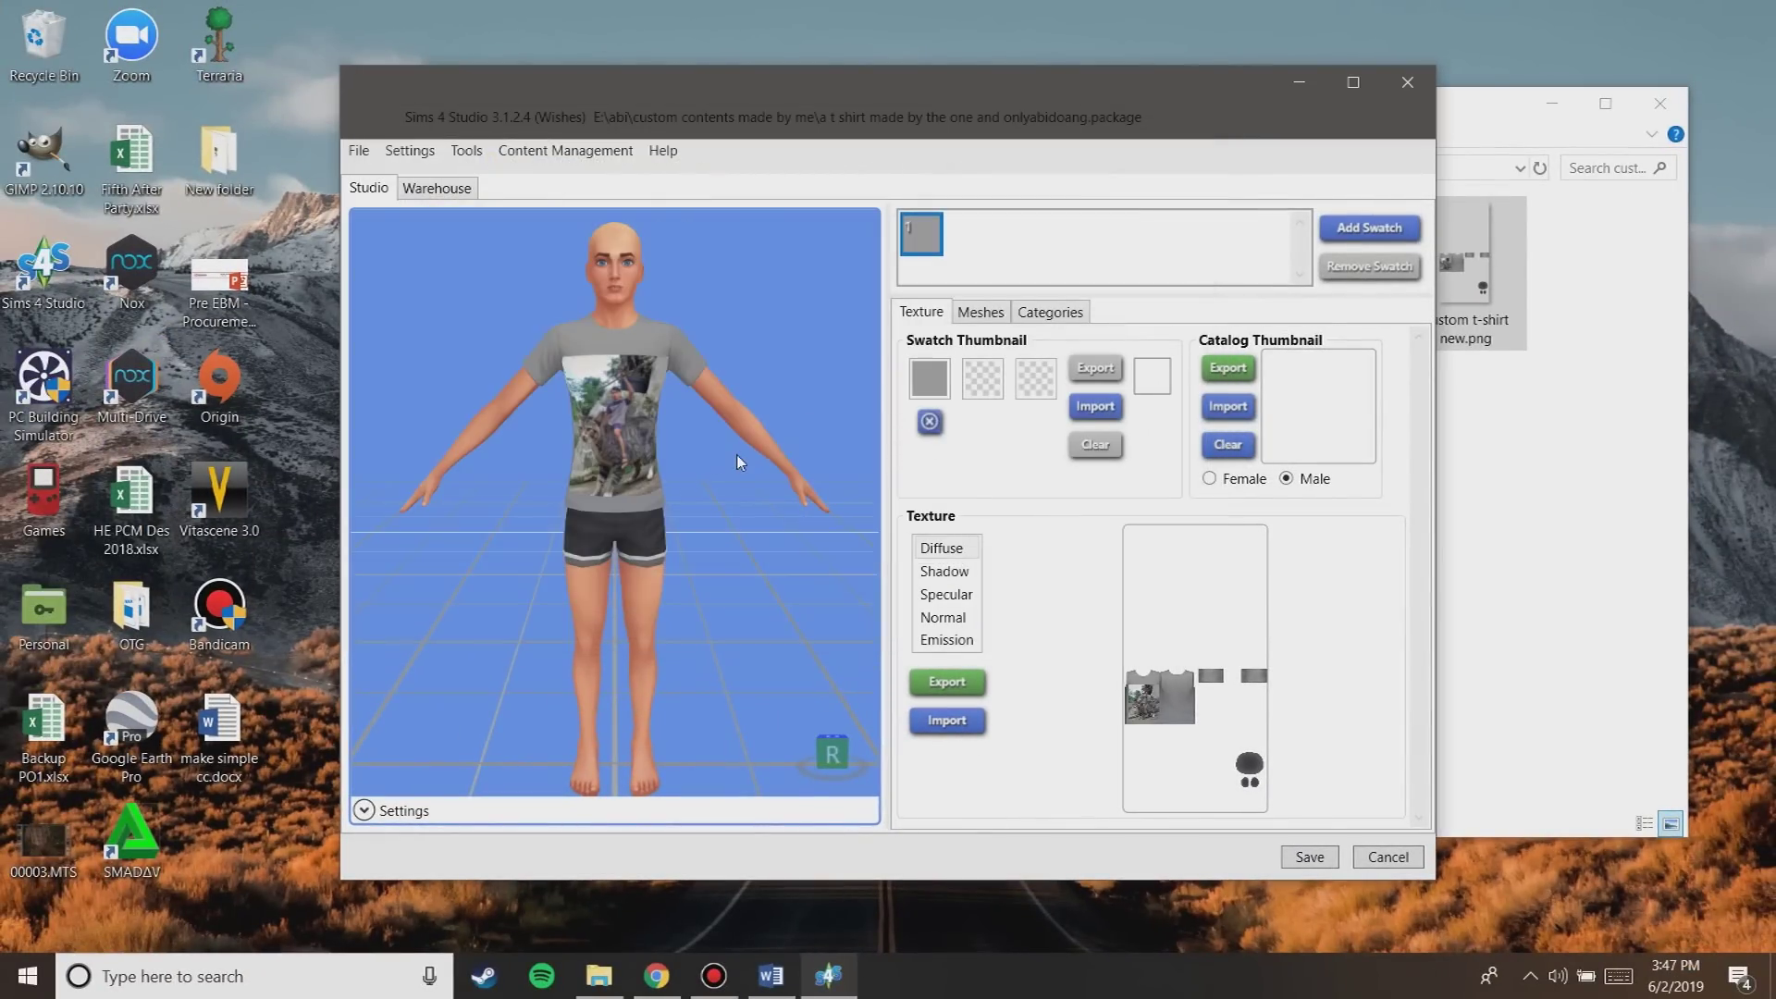
# - Check the cat-photo shirt in a three-quarter view and save the package
pyautogui.scroll(3, 709, 394)
pyautogui.scroll(3, 708, 394)
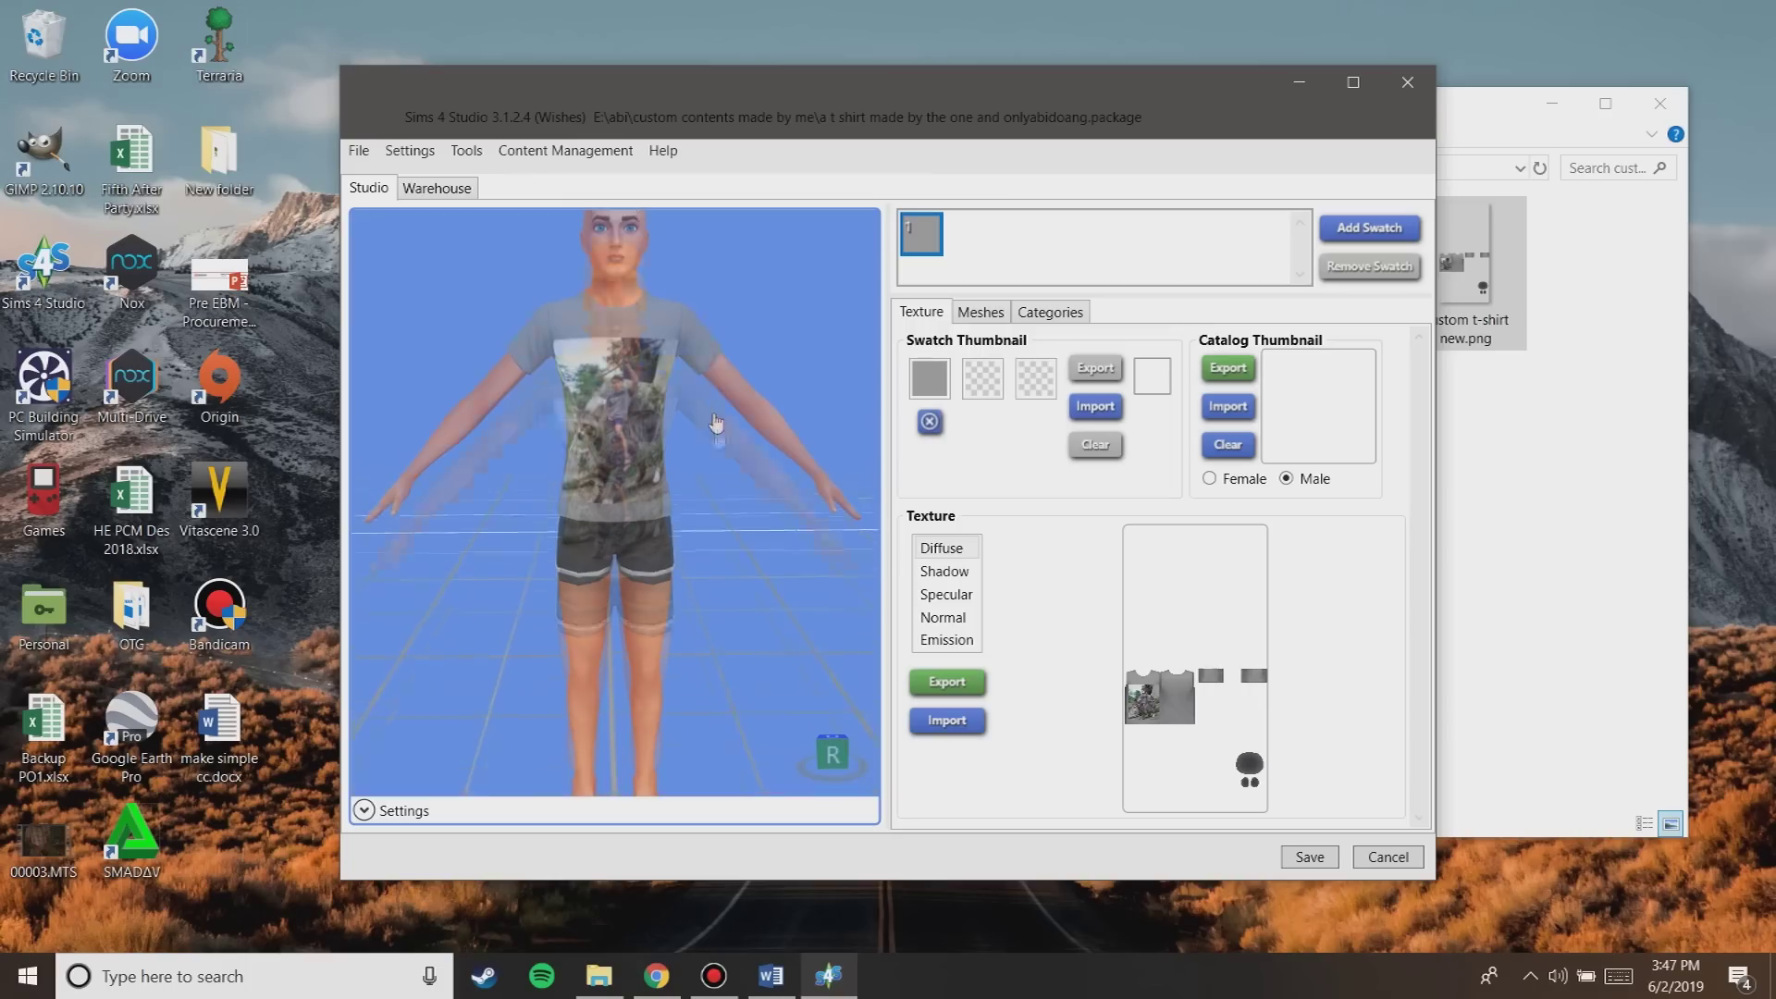
pyautogui.moveTo(718, 464); pyautogui.dragTo(725, 522)
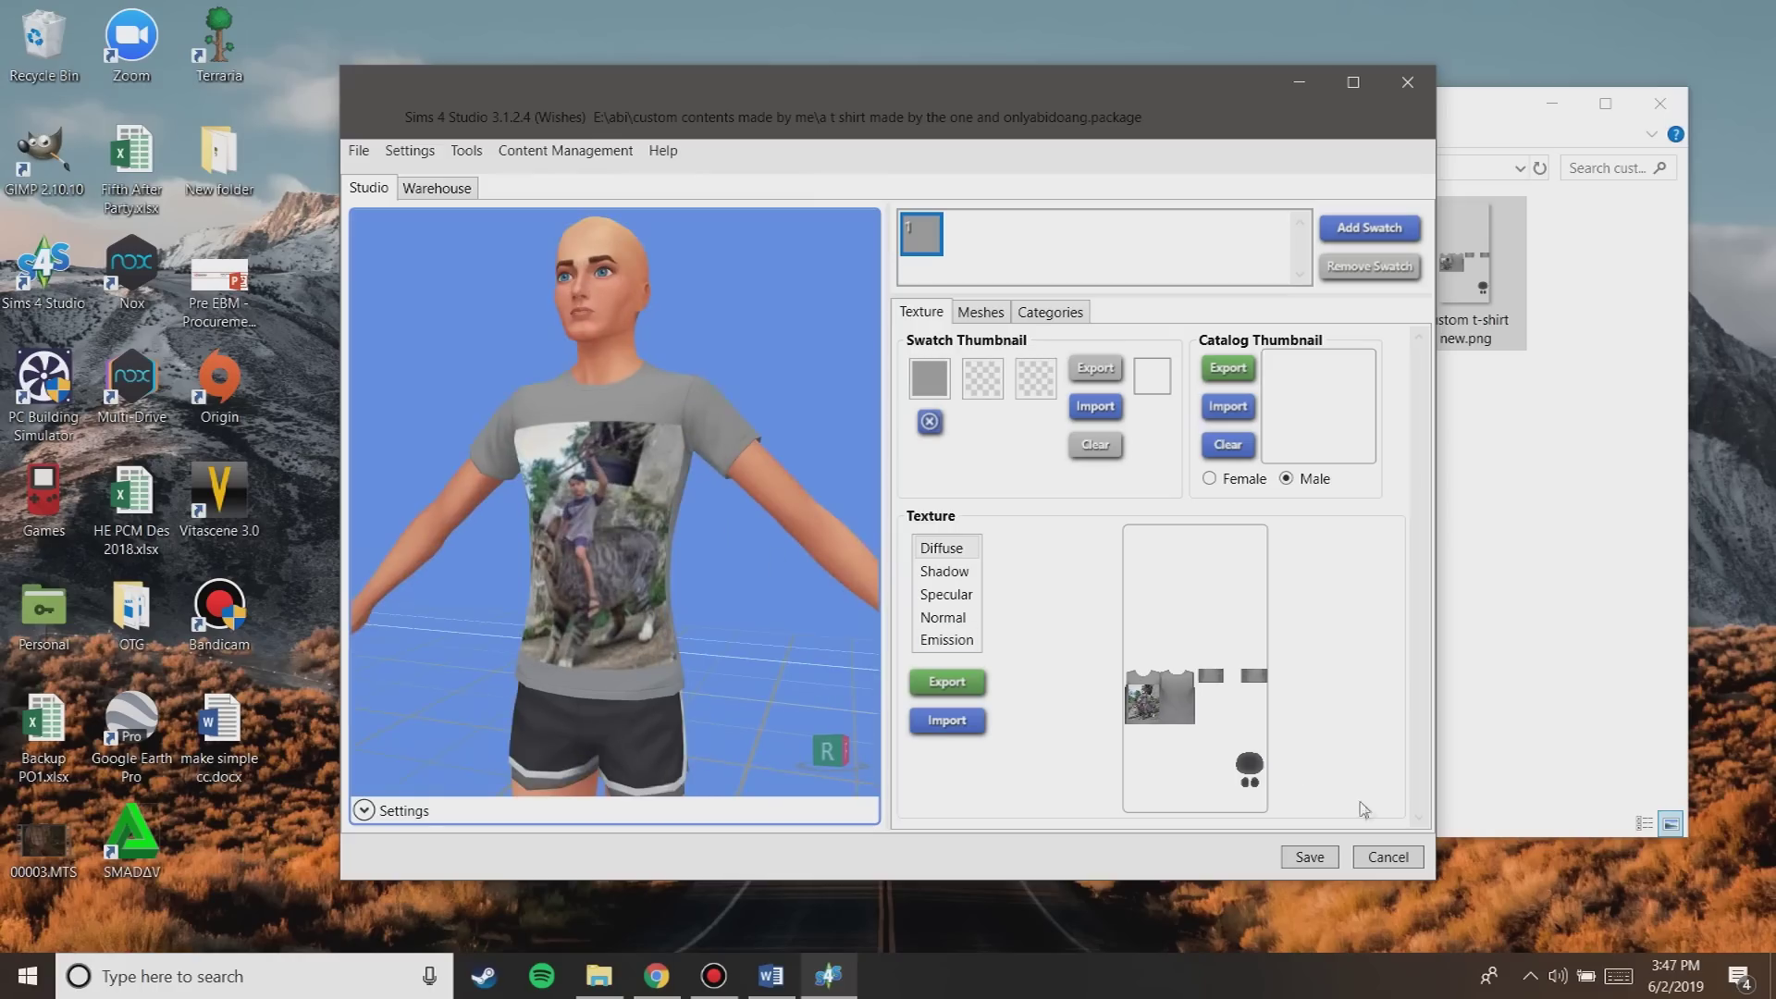
pyautogui.click(1311, 859)
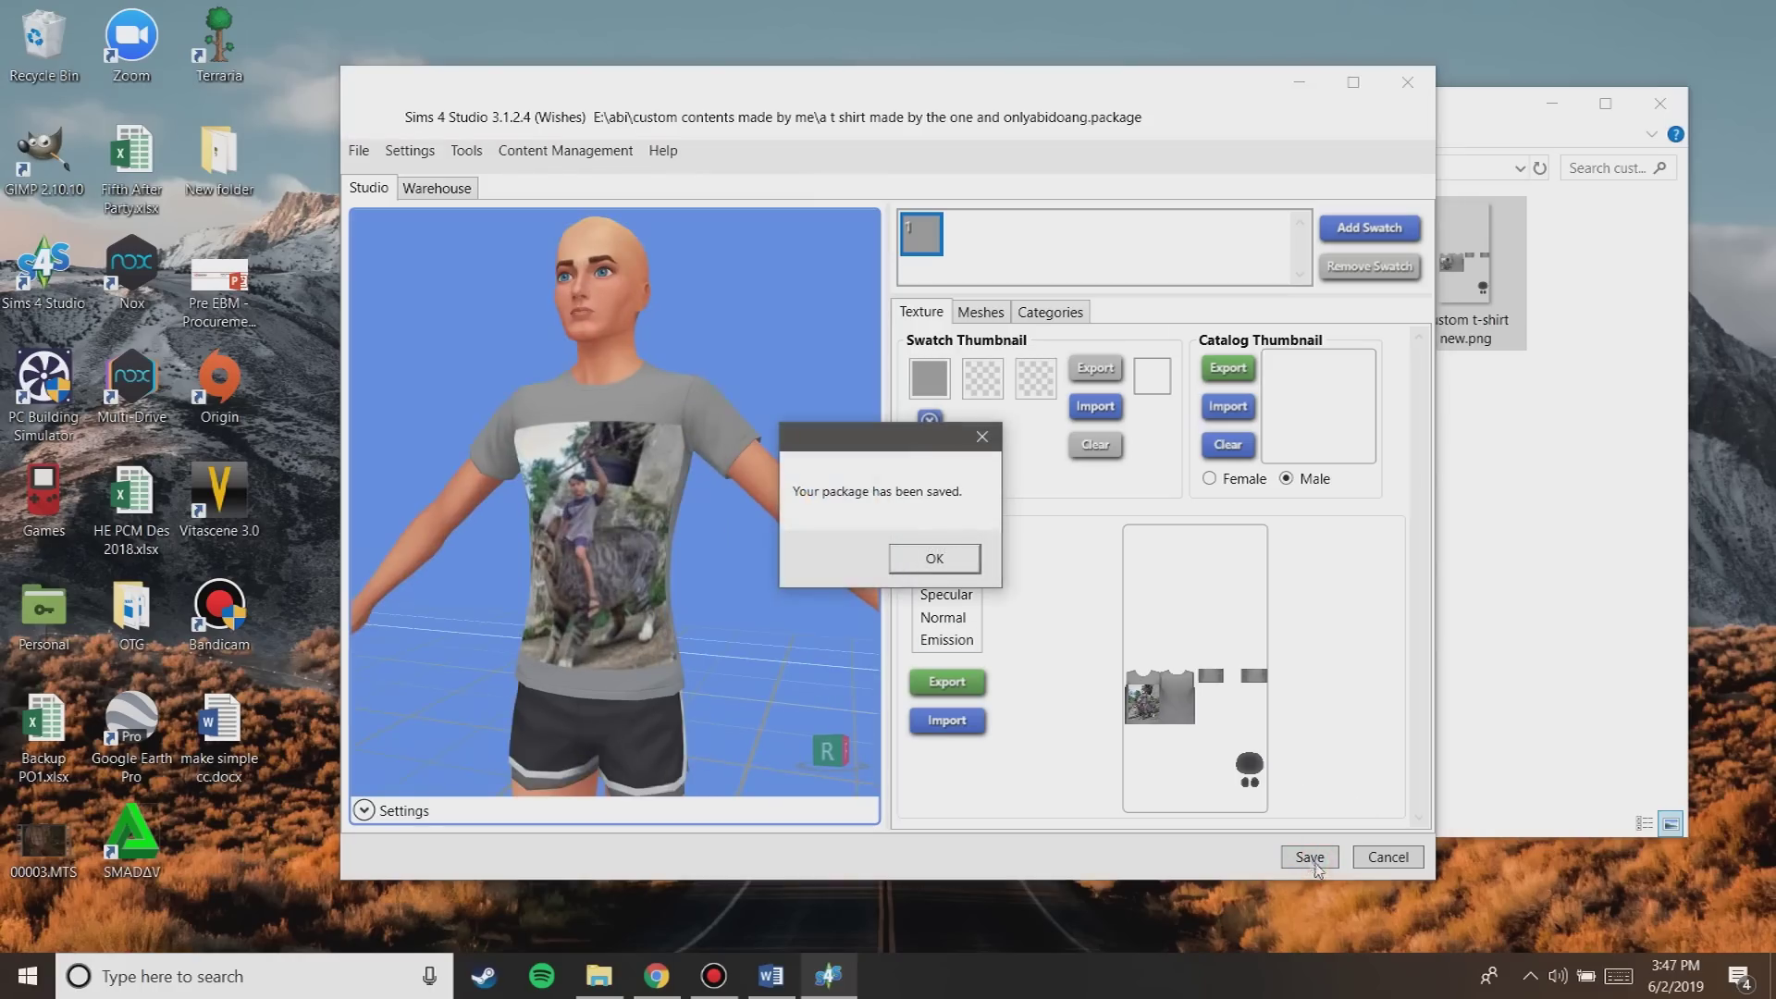
pyautogui.click(953, 570)
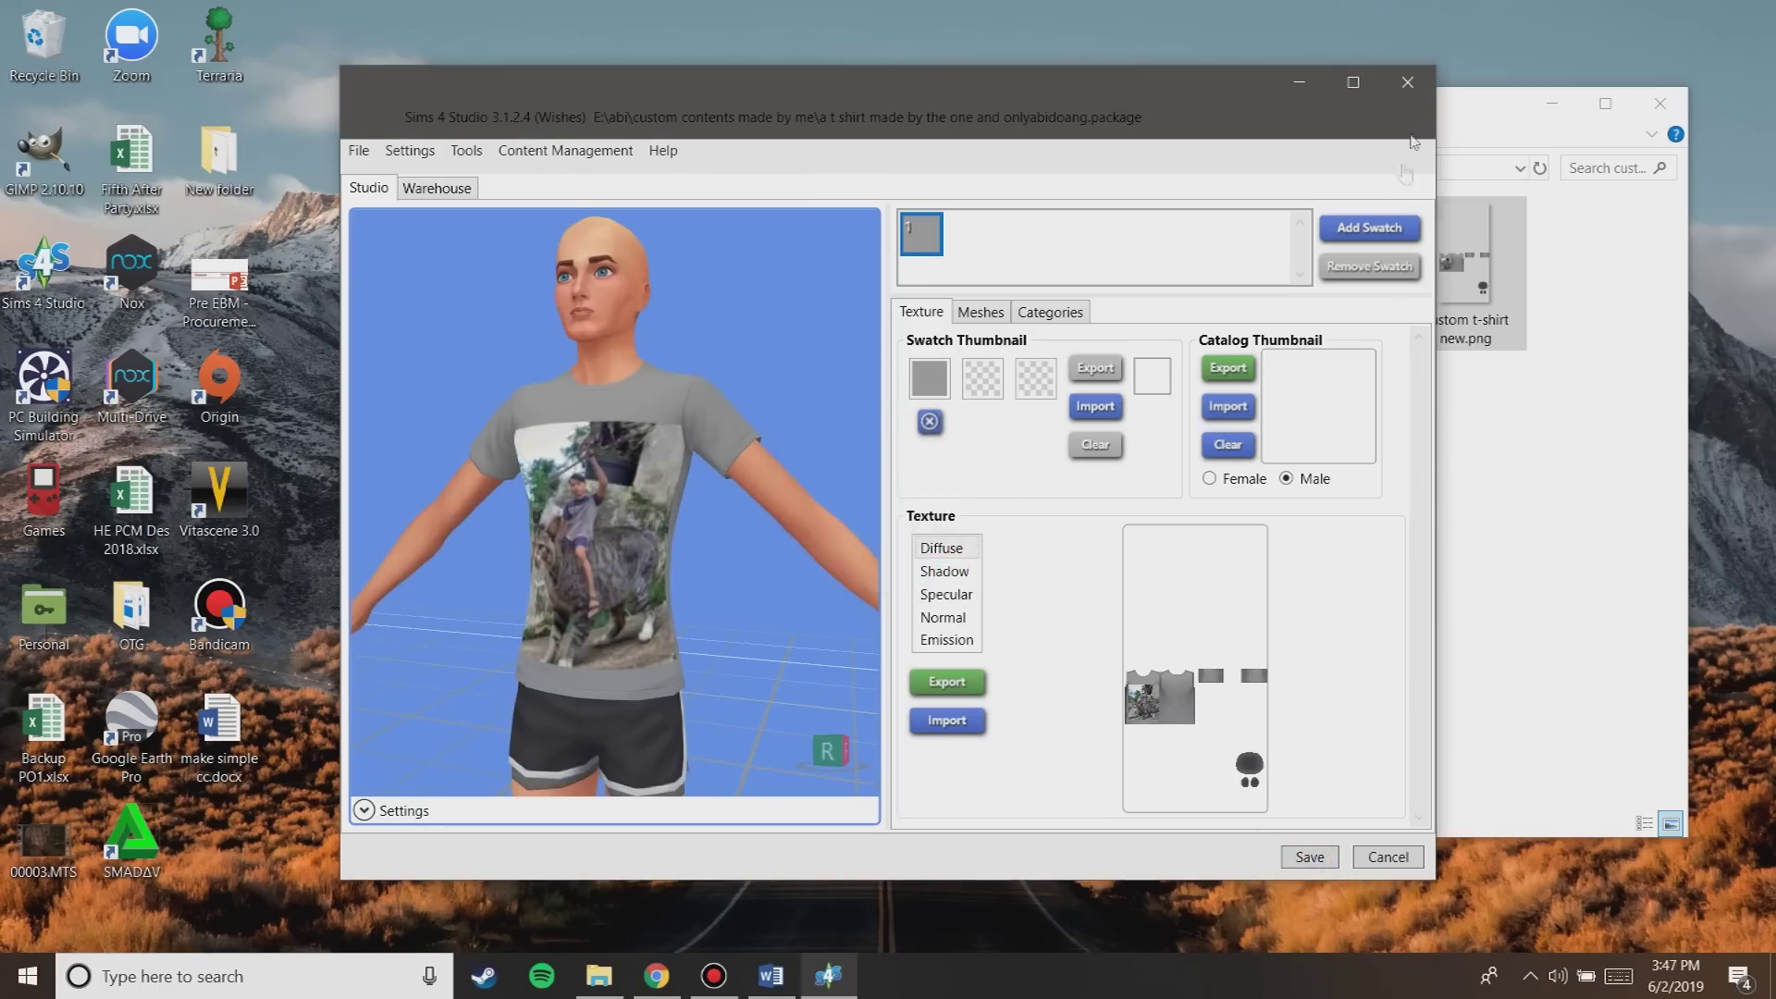
# - Close Sims 4 Studio and cut the t-shirt package file
pyautogui.click(1408, 83)
pyautogui.click(1179, 268)
pyautogui.rightClick(1176, 268)
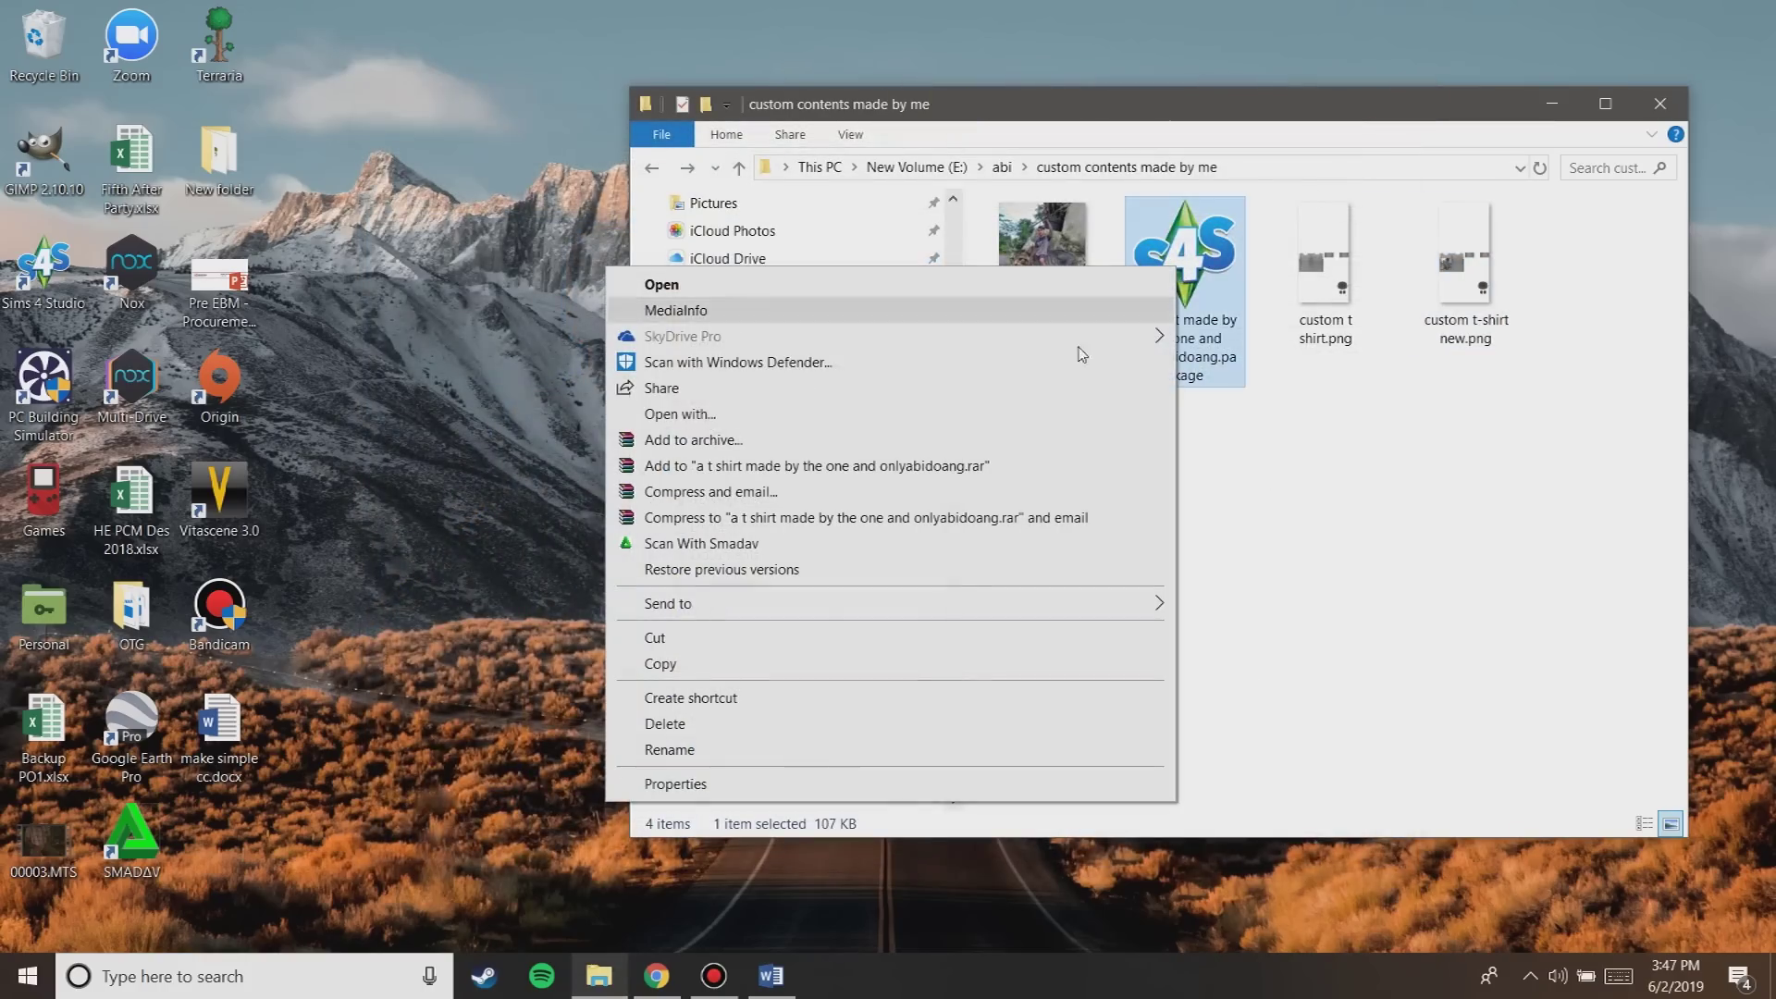
pyautogui.click(781, 647)
# - Paste the package into Documents > Electronic Arts > The Sims 4 > Mods
pyautogui.click(719, 555)
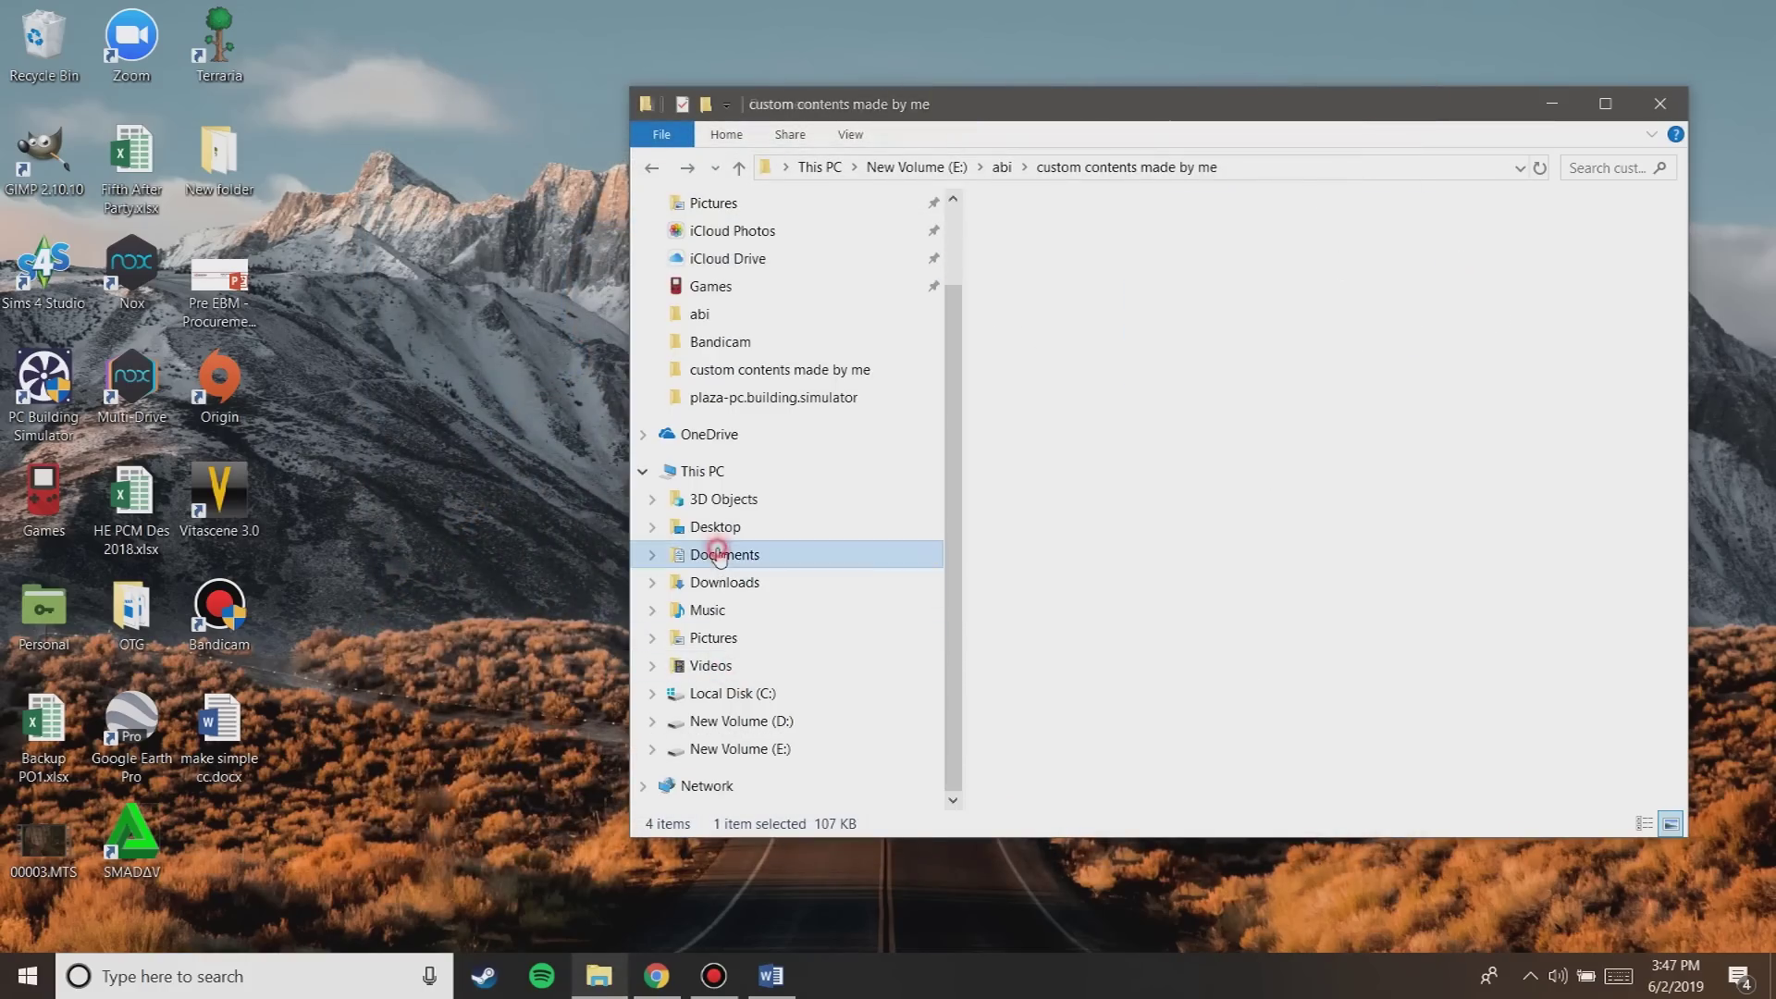
pyautogui.doubleClick(1082, 561)
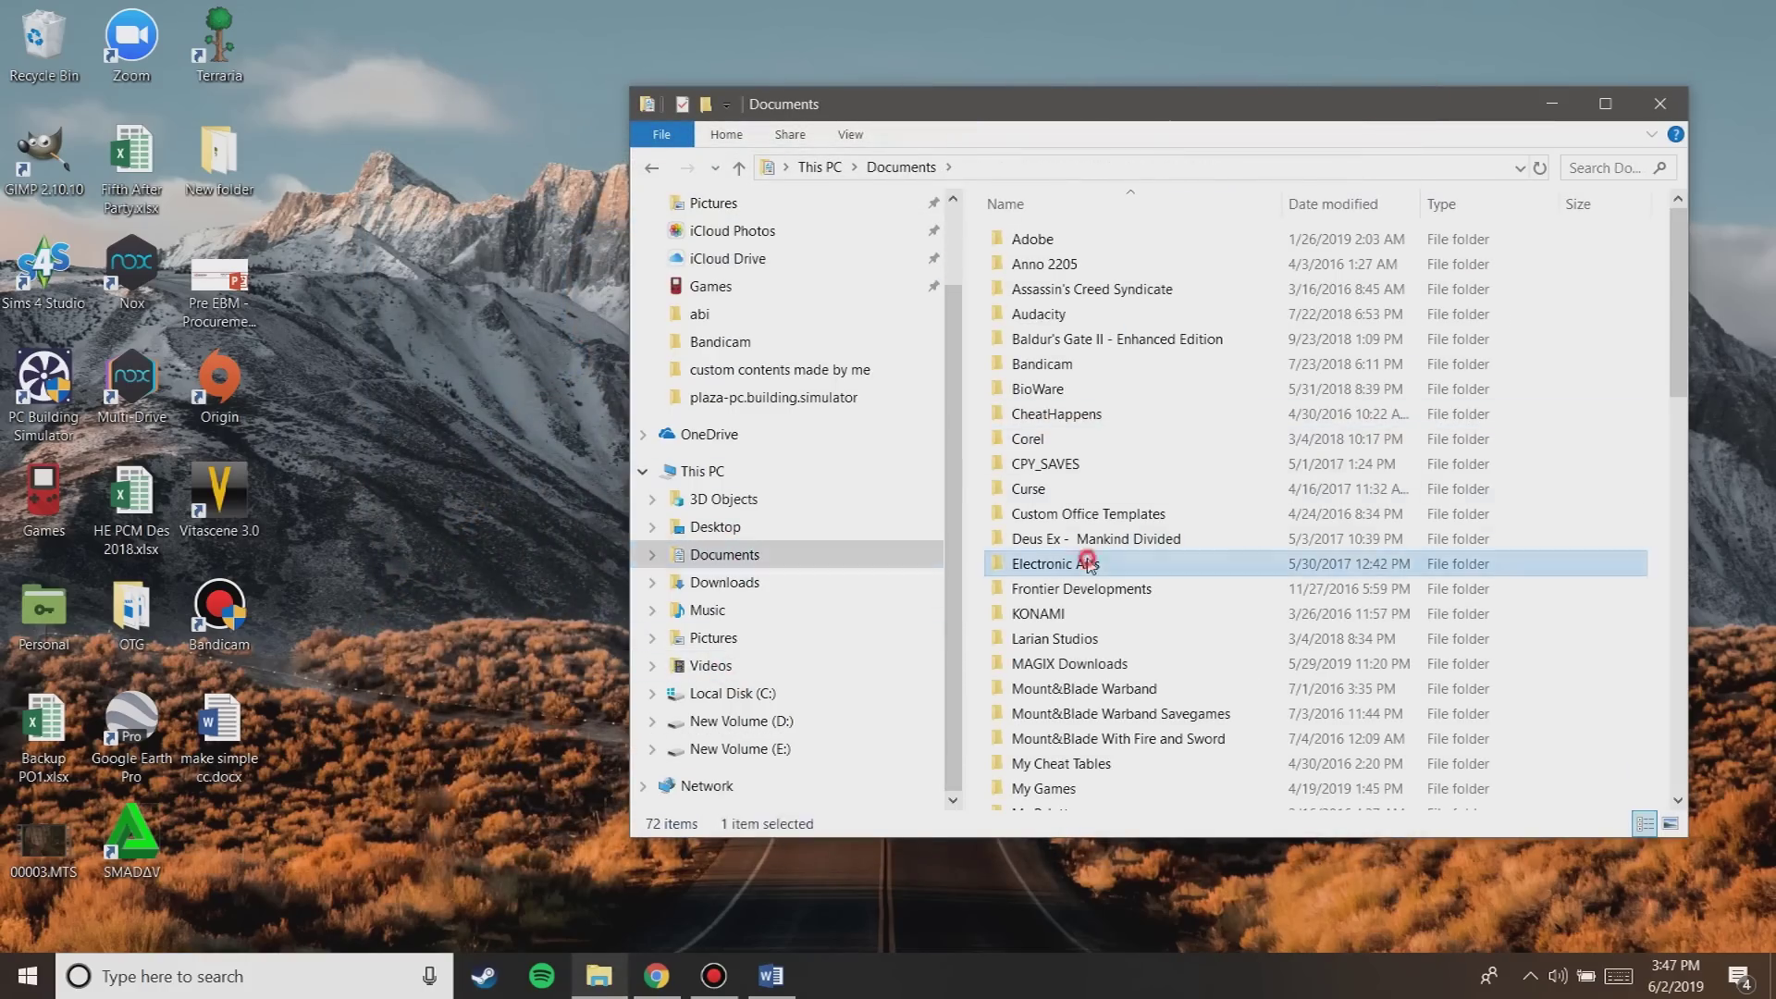
pyautogui.doubleClick(1043, 264)
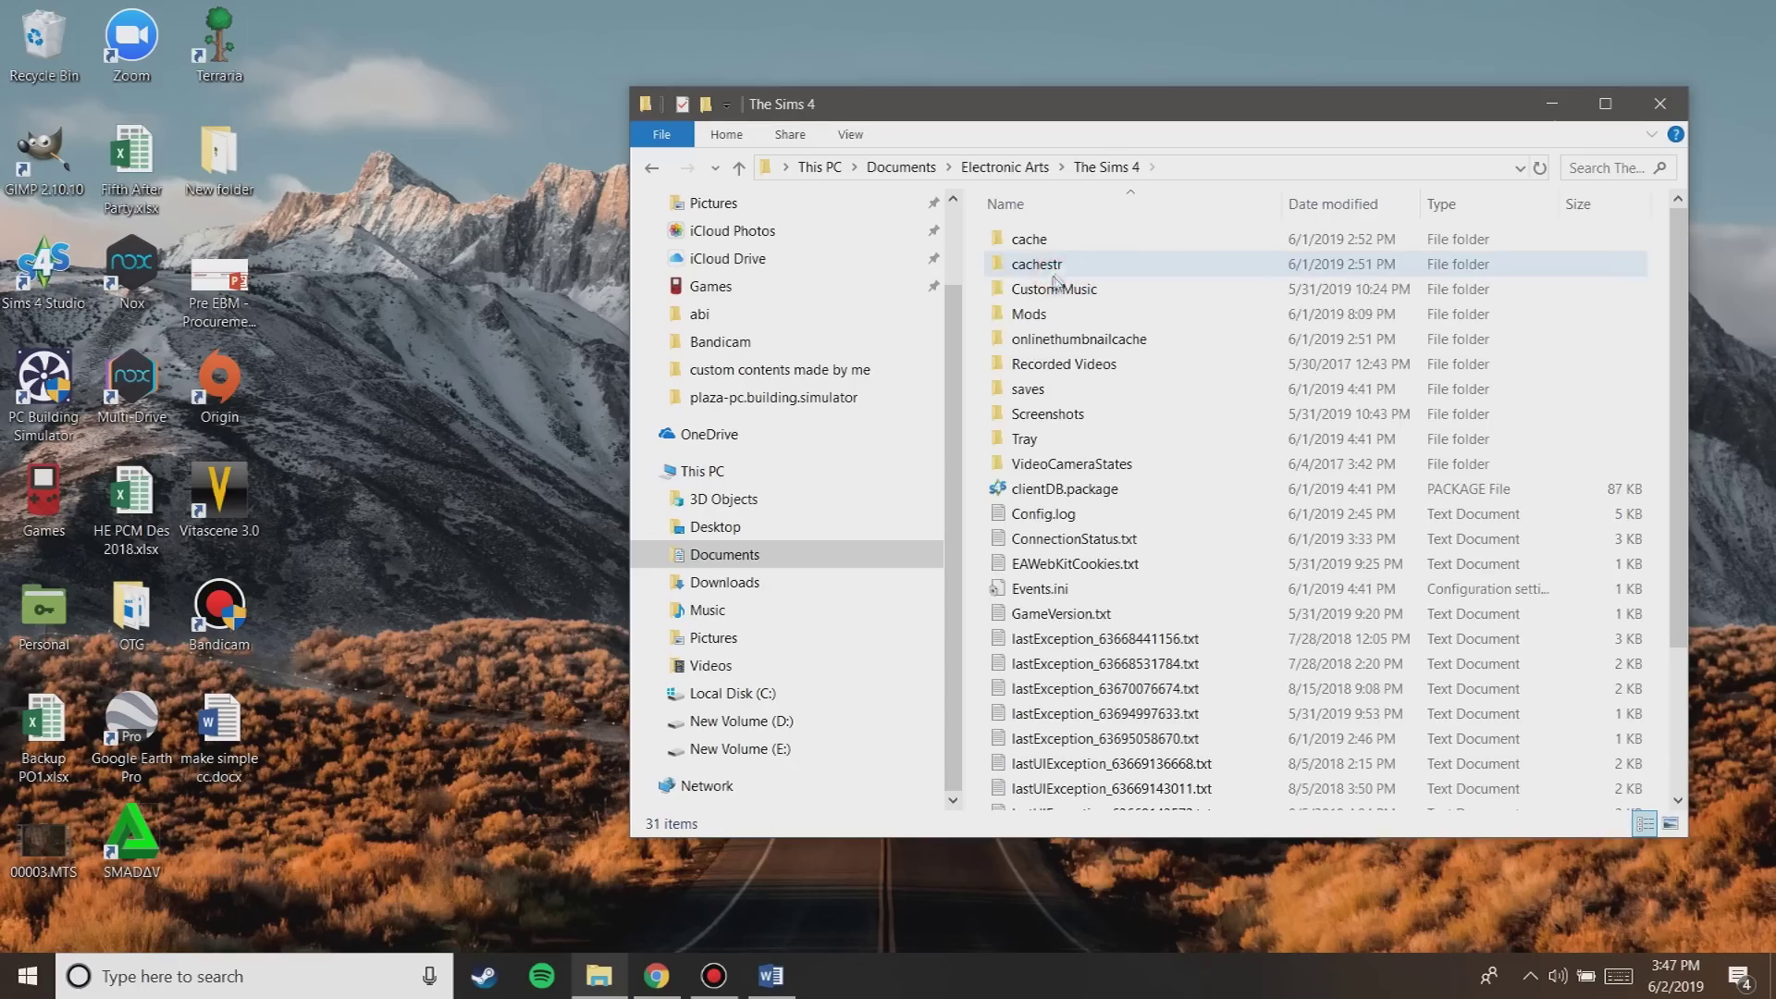
pyautogui.doubleClick(1033, 316)
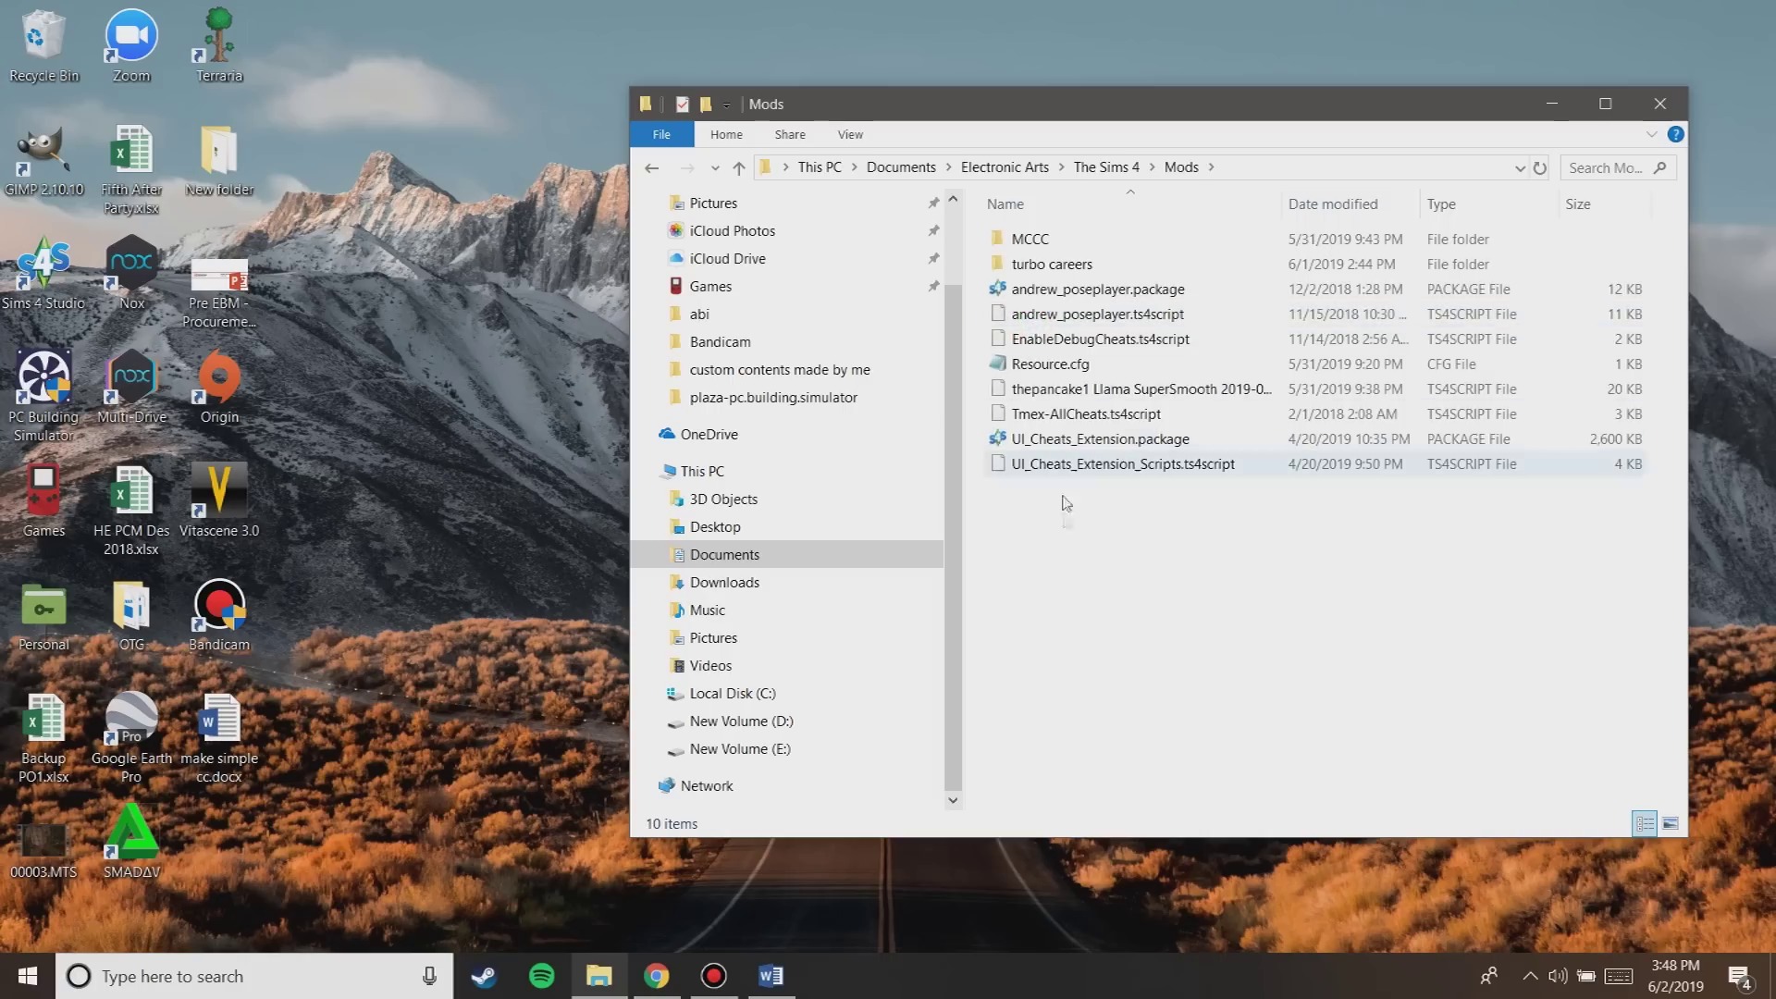
pyautogui.rightClick(1061, 525)
pyautogui.click(888, 687)
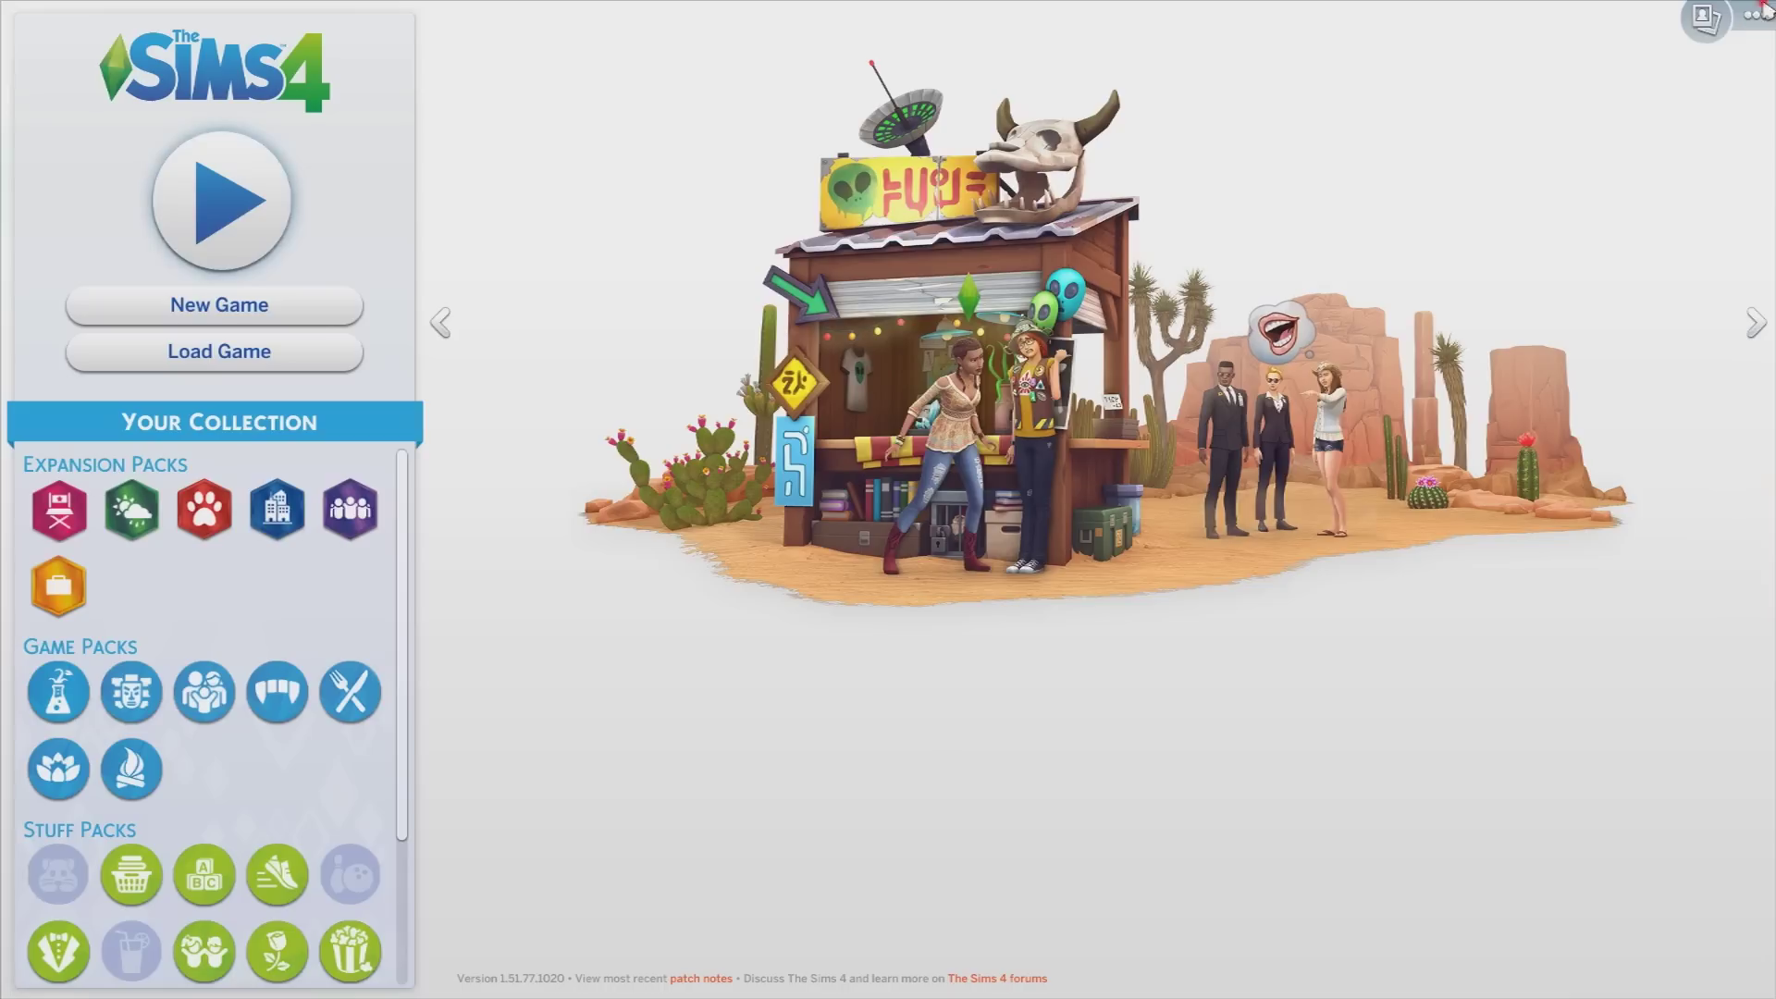
# - Tick Enable Custom Content and Mods under Game Options > Other and apply the change
pyautogui.click(1755, 15)
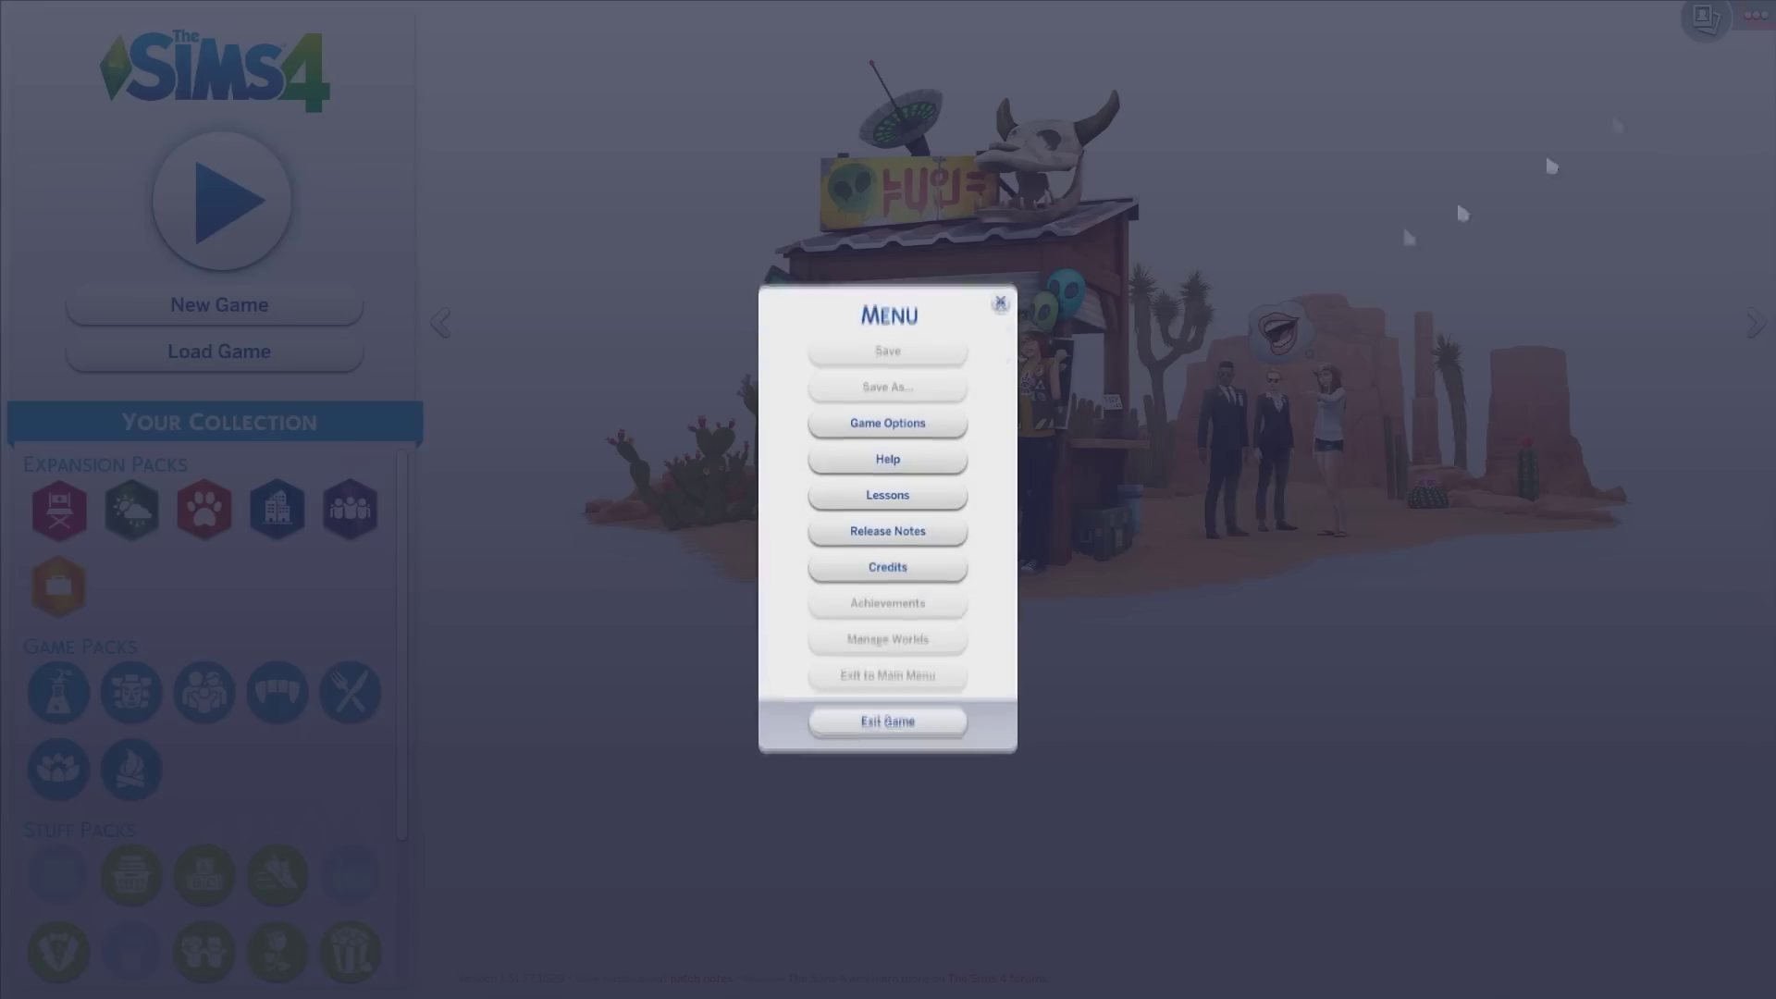
pyautogui.click(902, 421)
pyautogui.click(564, 530)
pyautogui.click(792, 454)
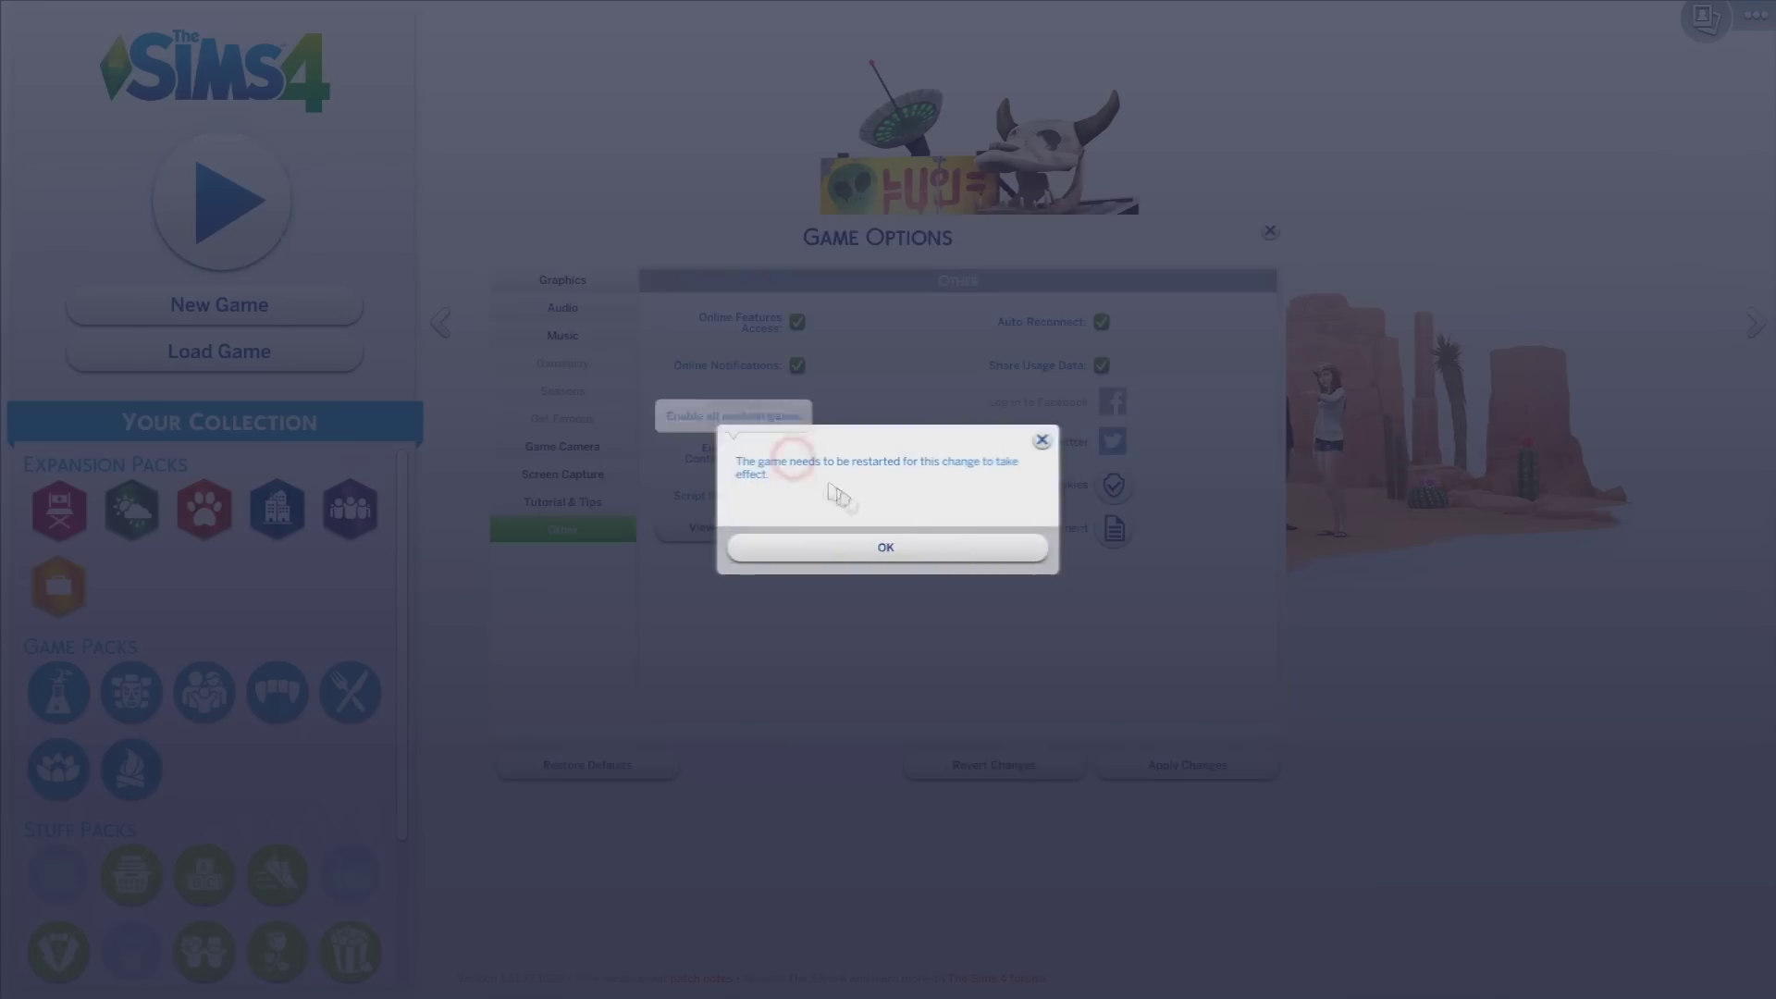
pyautogui.click(887, 546)
pyautogui.click(1189, 768)
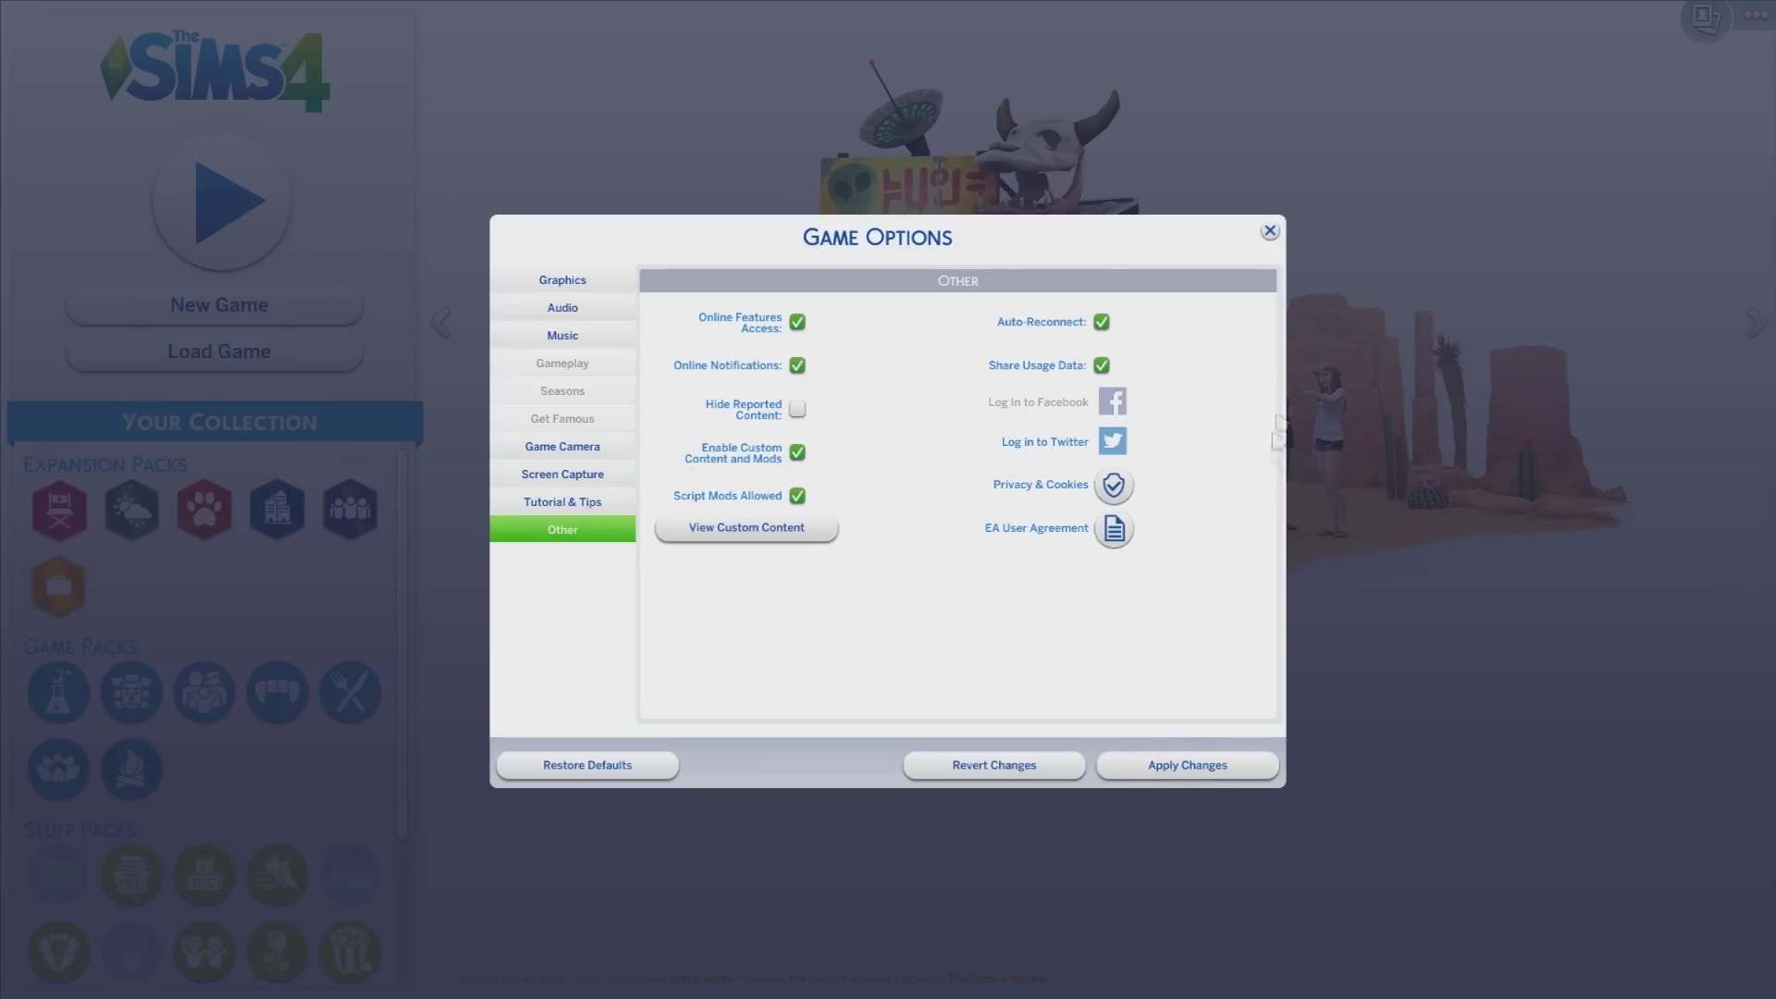
pyautogui.click(1267, 241)
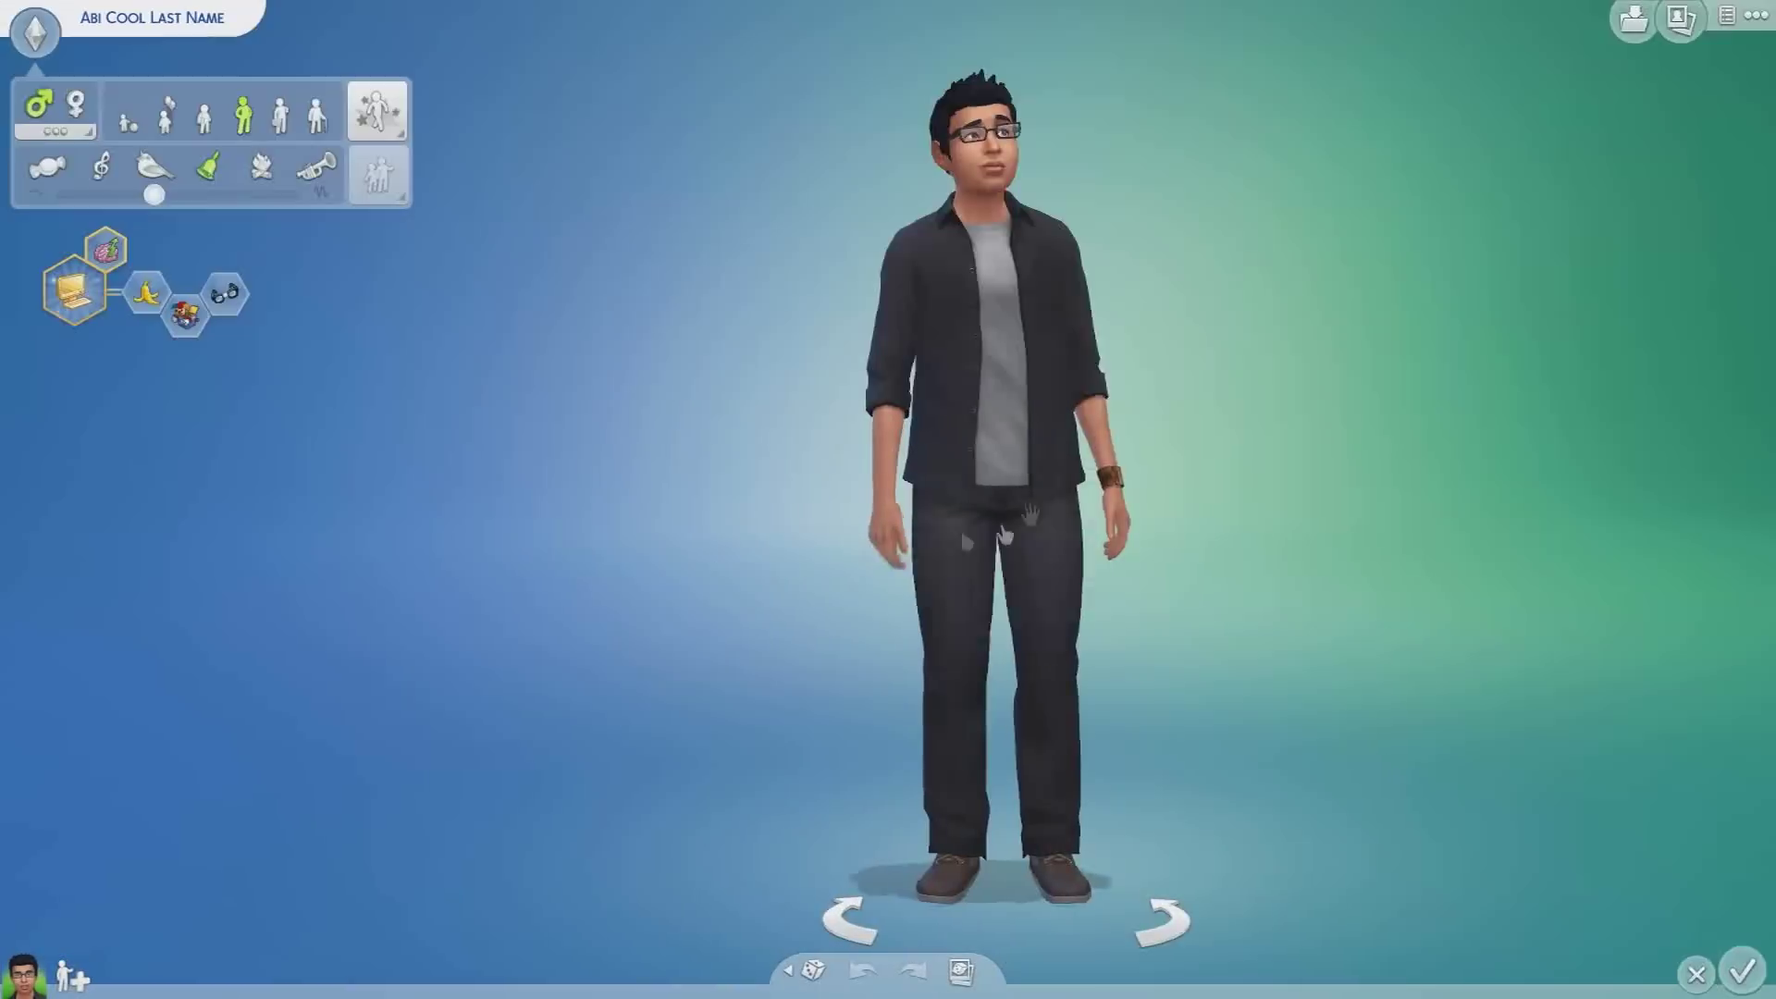
# - In Create a Sim, filter Tops to Custom Content and dress the Sim in the cat-photo t-shirt
pyautogui.click(1029, 352)
pyautogui.click(1091, 375)
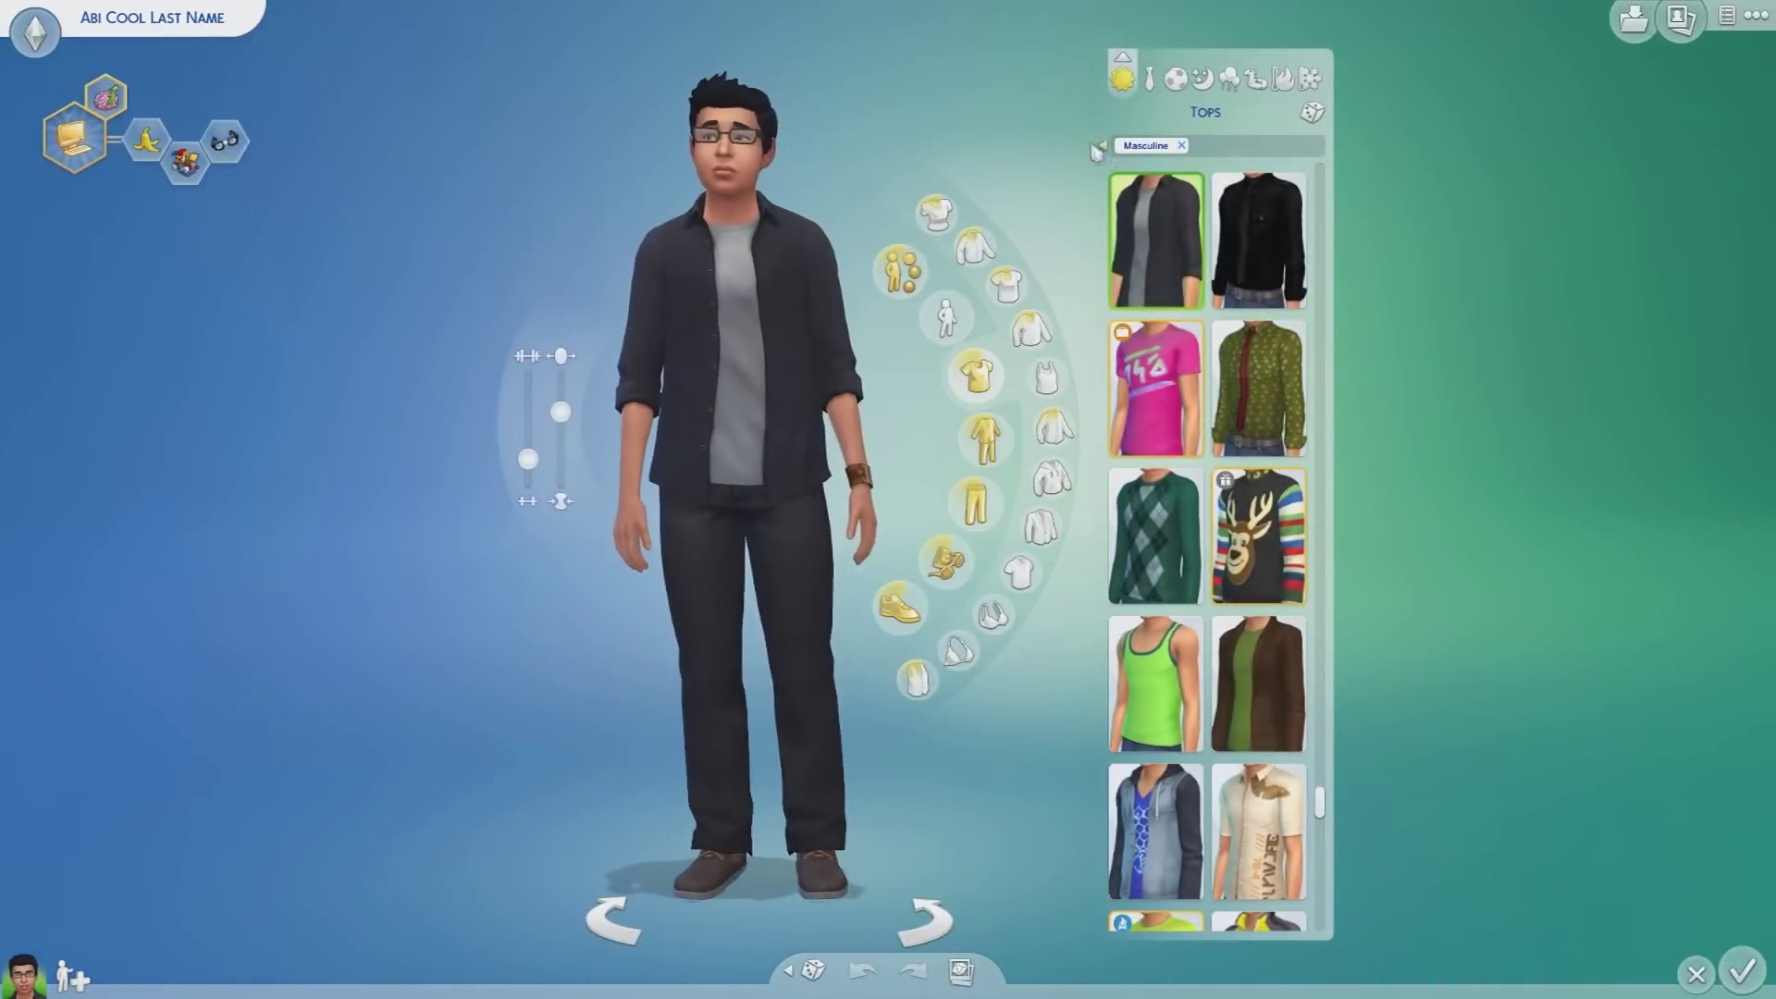
pyautogui.click(1086, 190)
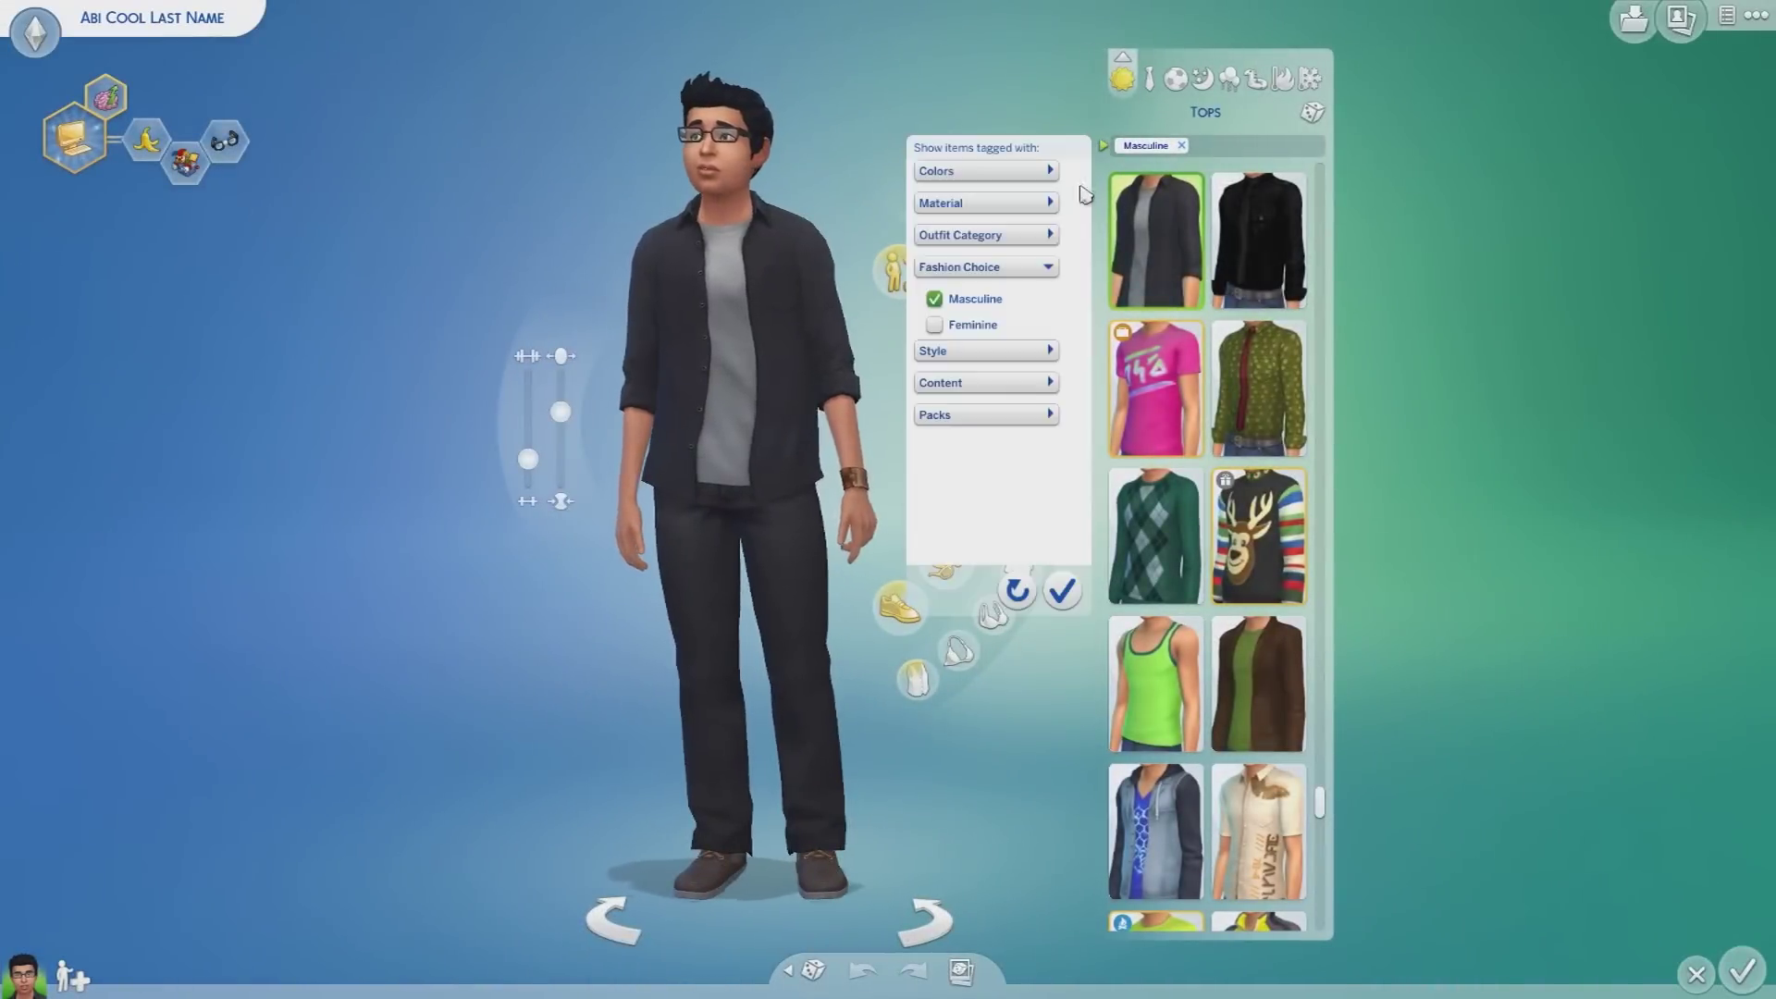
pyautogui.click(984, 385)
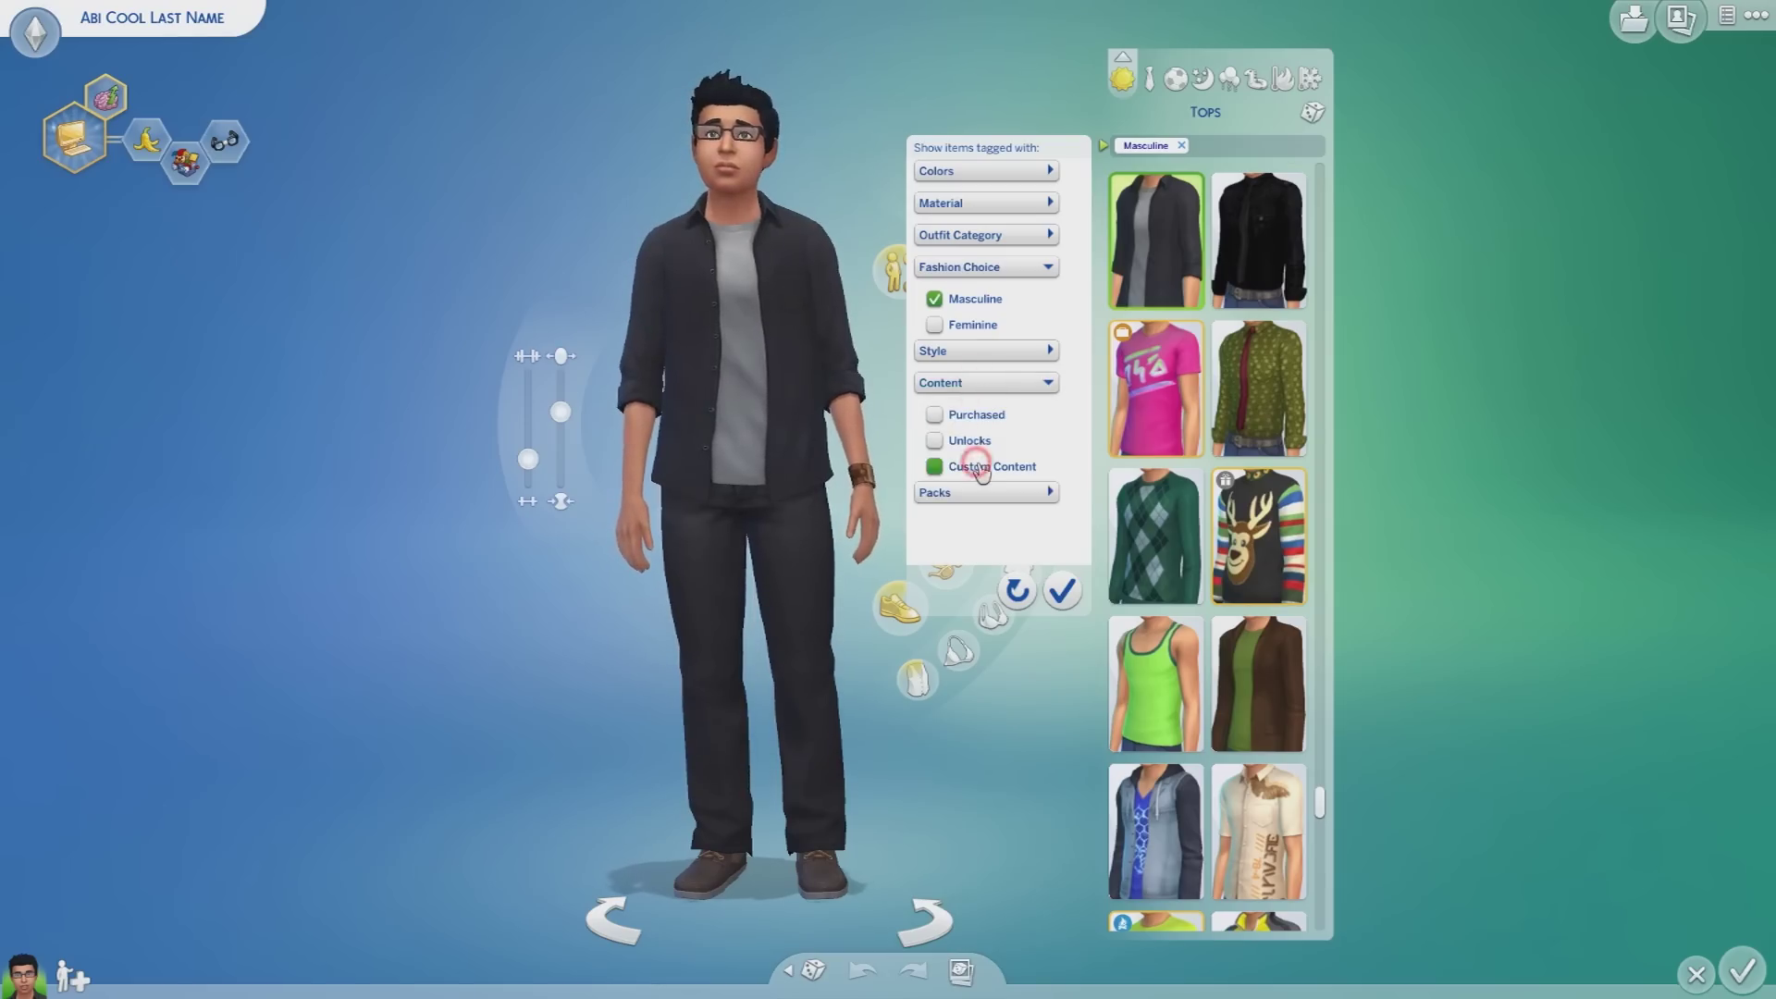
pyautogui.scroll(-5, 1173, 340)
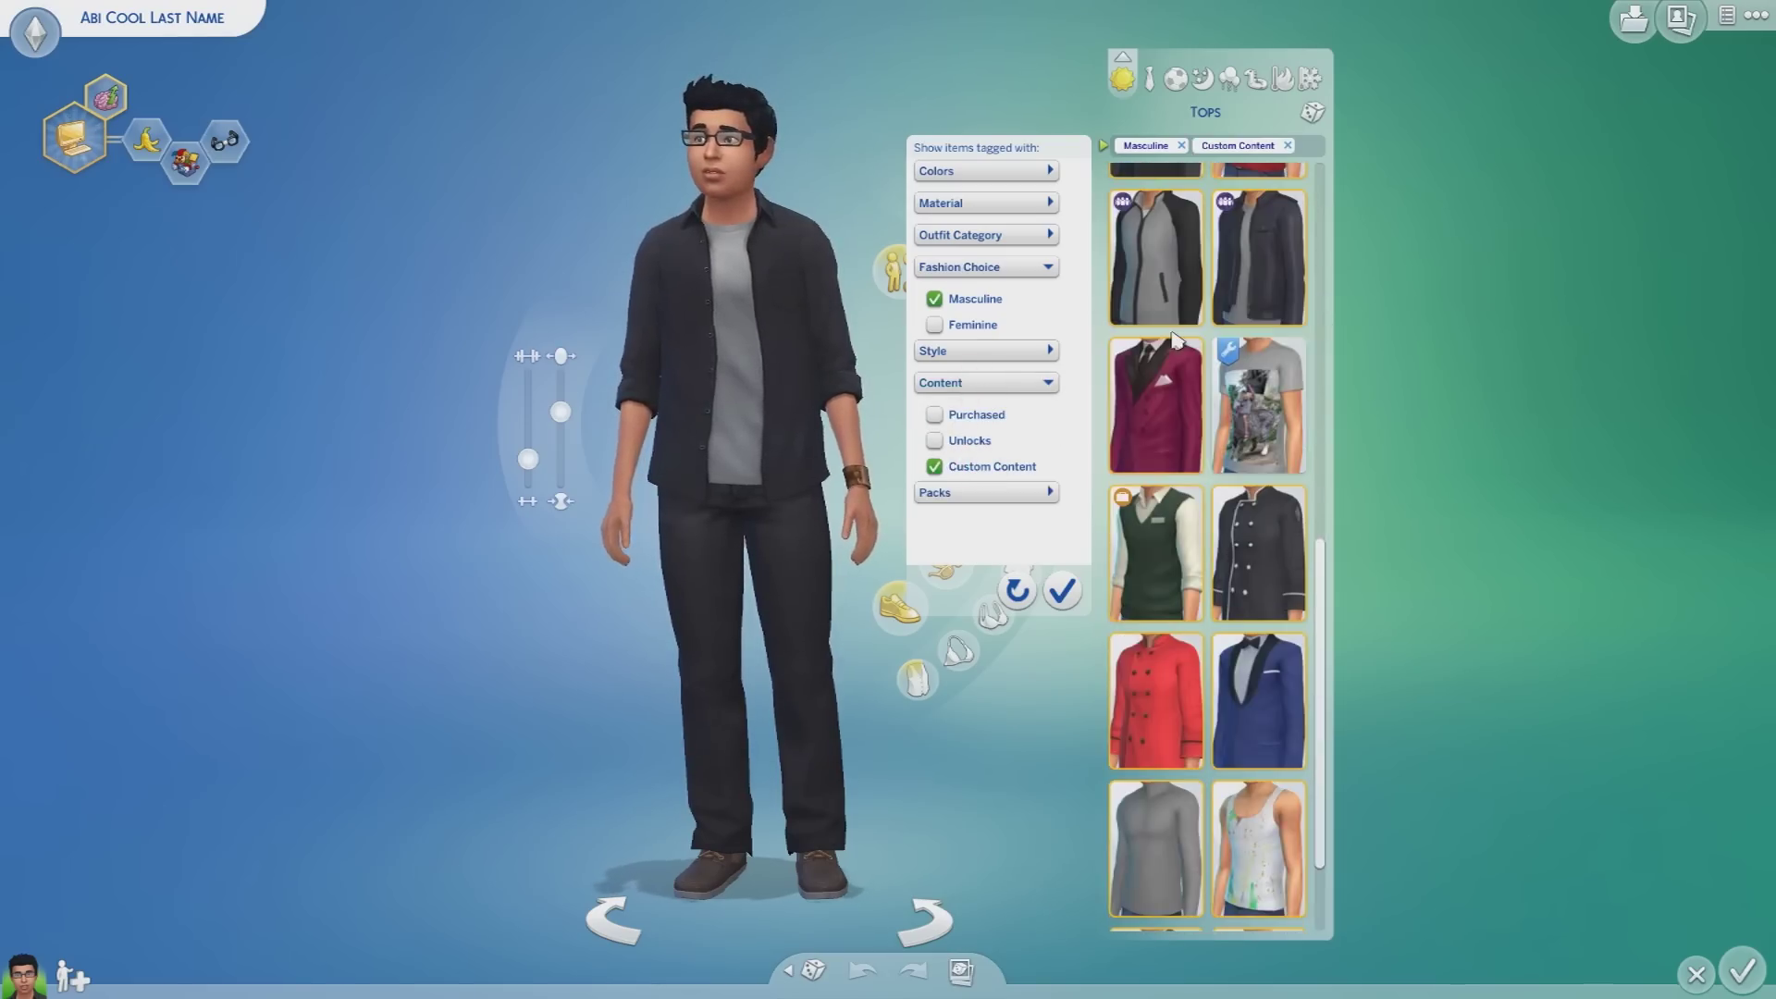
pyautogui.click(1248, 414)
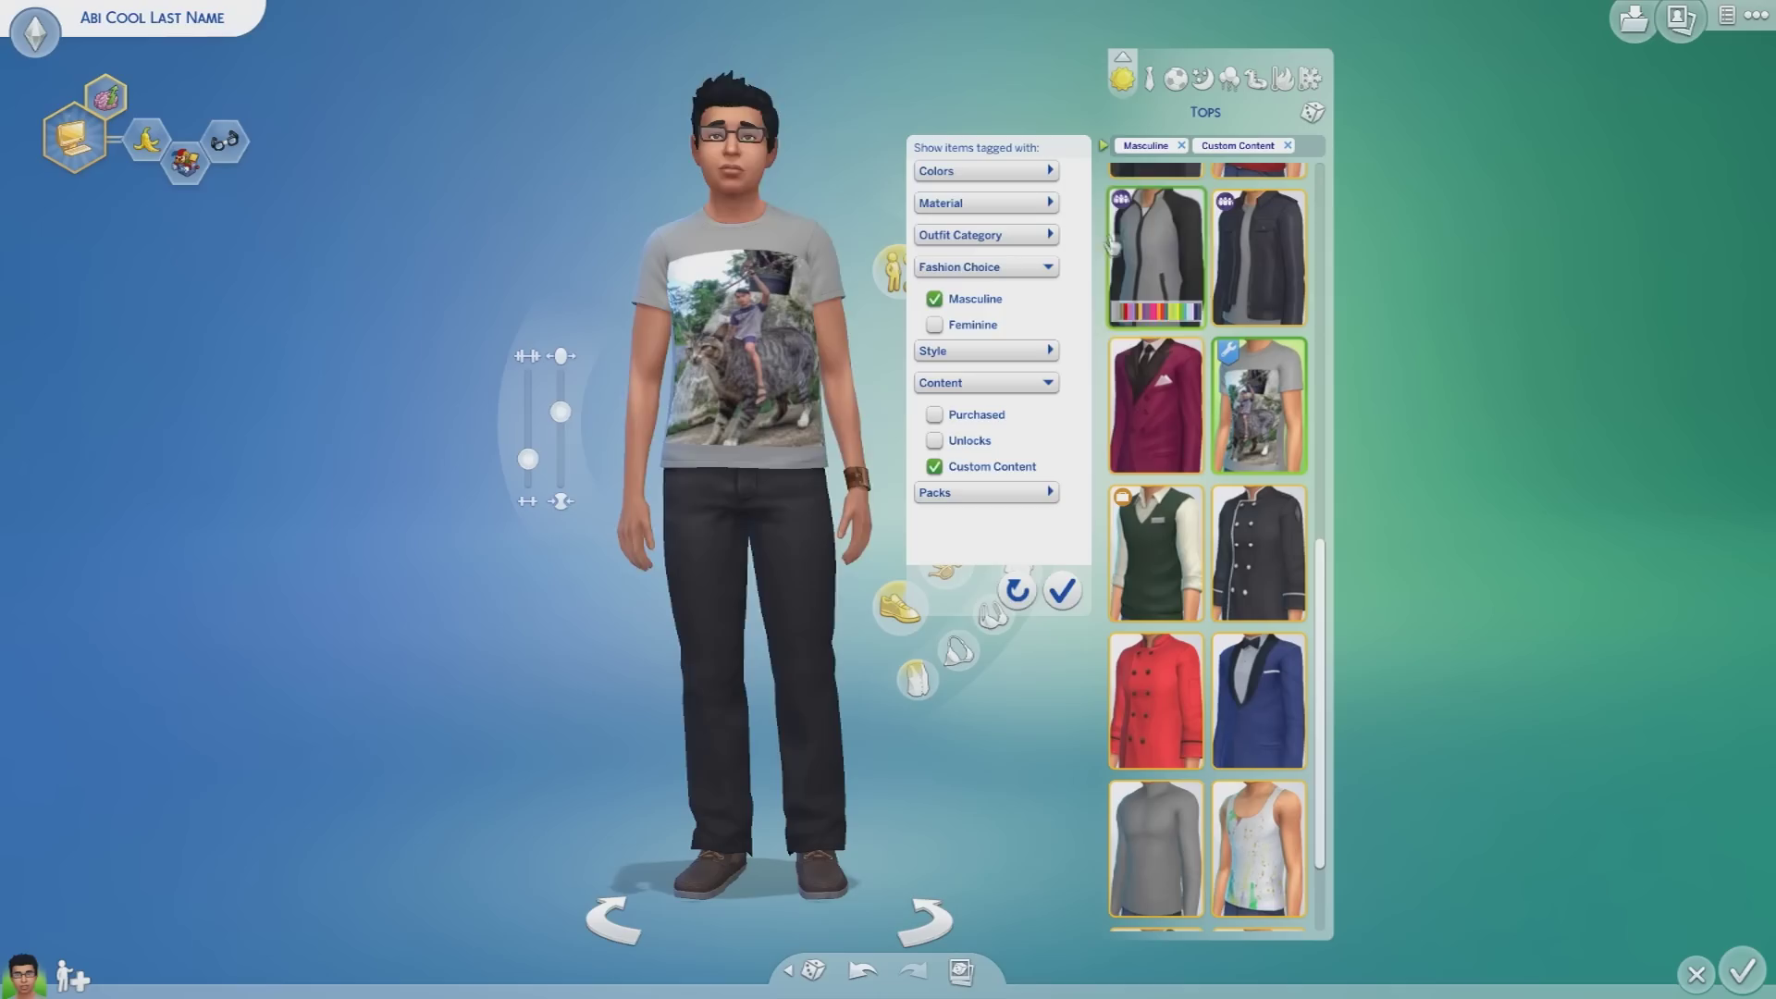
pyautogui.click(1103, 145)
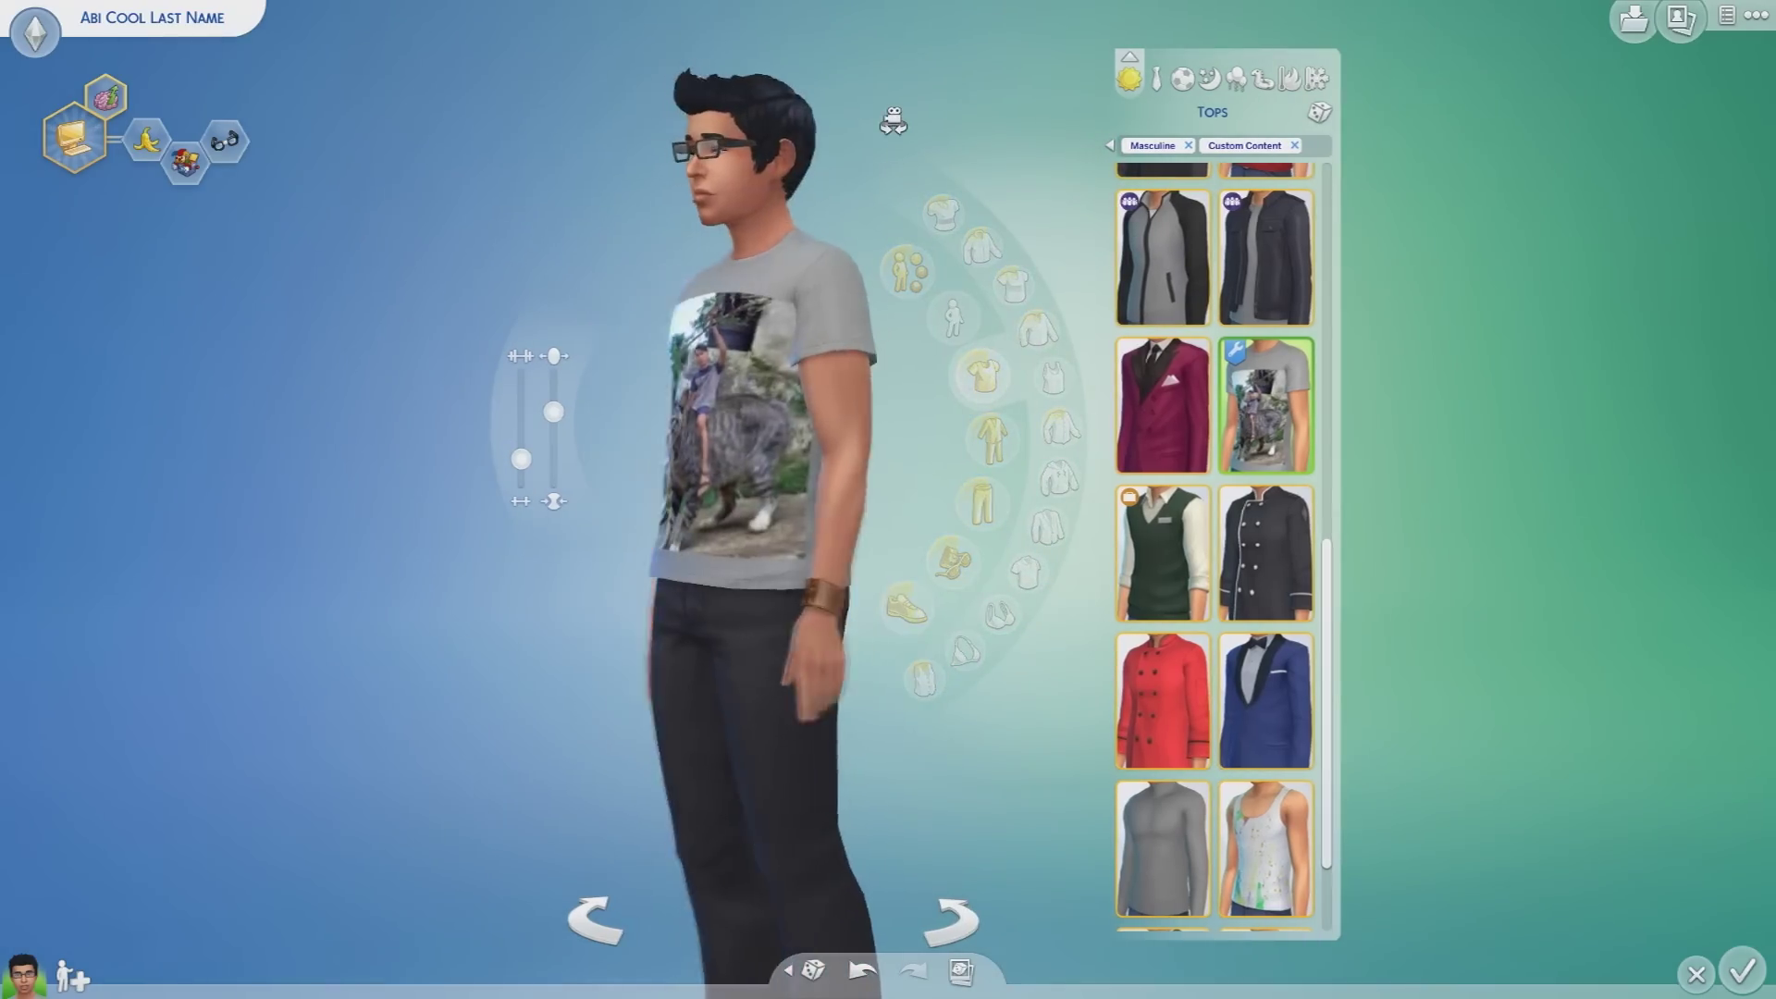
pyautogui.scroll(2, 893, 120)
pyautogui.scroll(1, 894, 120)
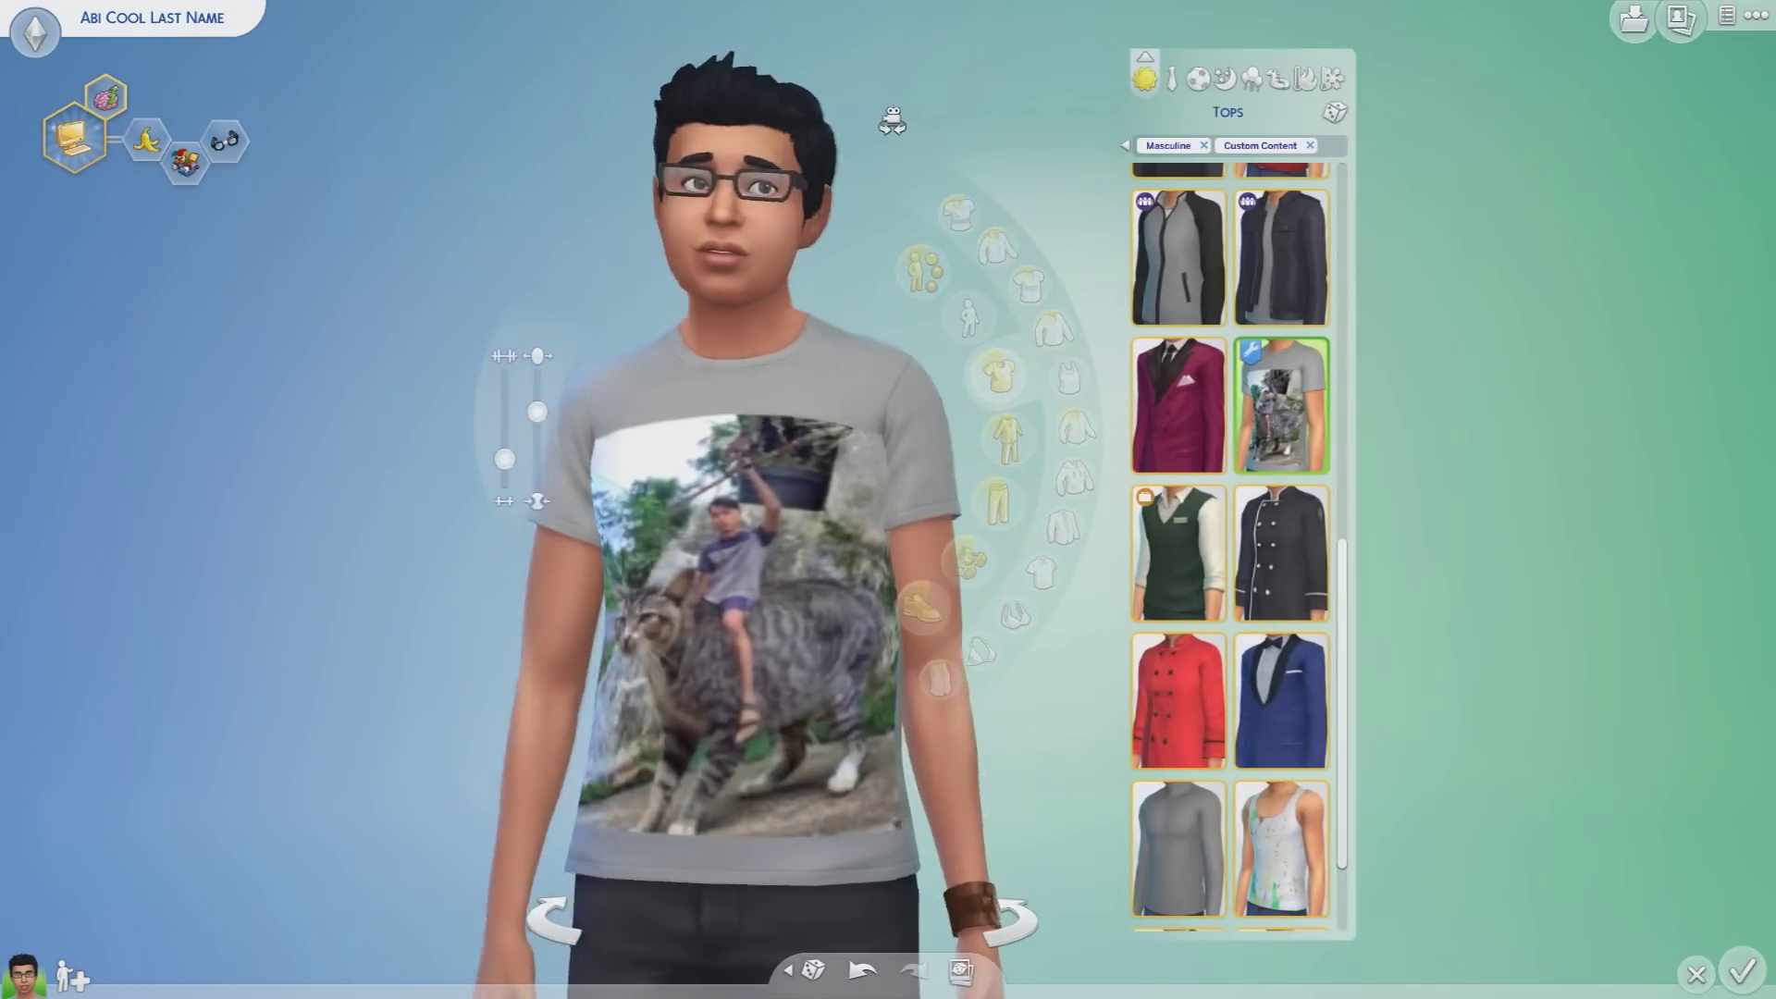